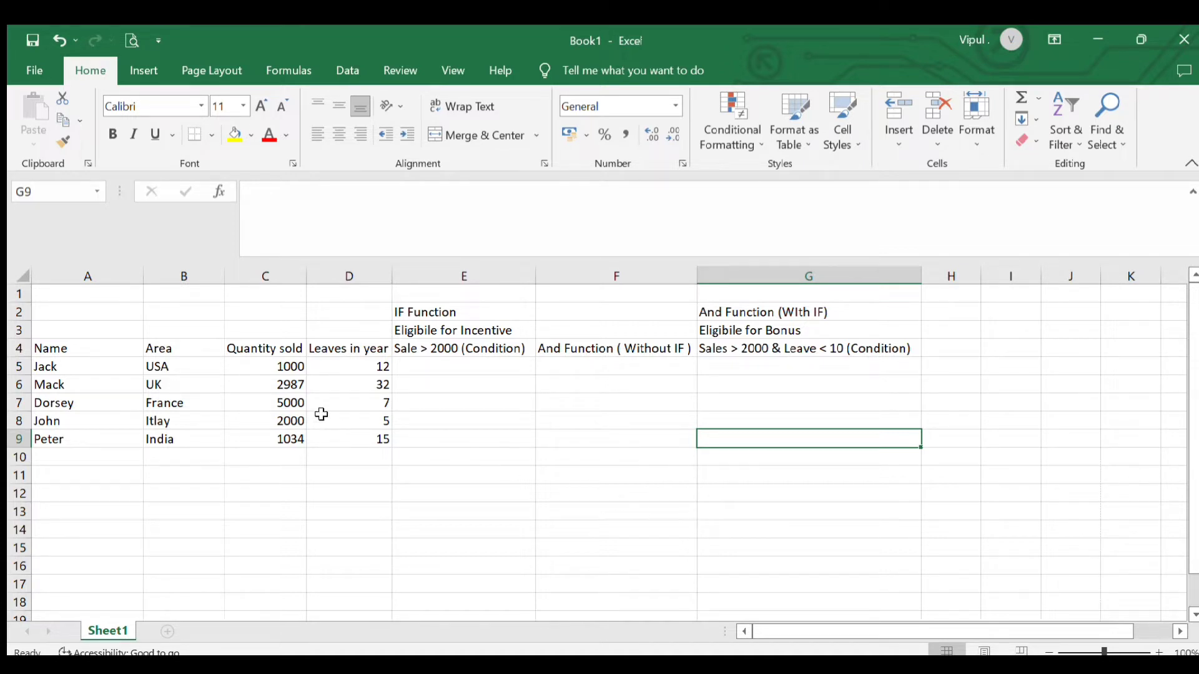
# Review the employee table's Name, Area, Quantity sold and Leaves in year columns.
pyautogui.click(397, 388)
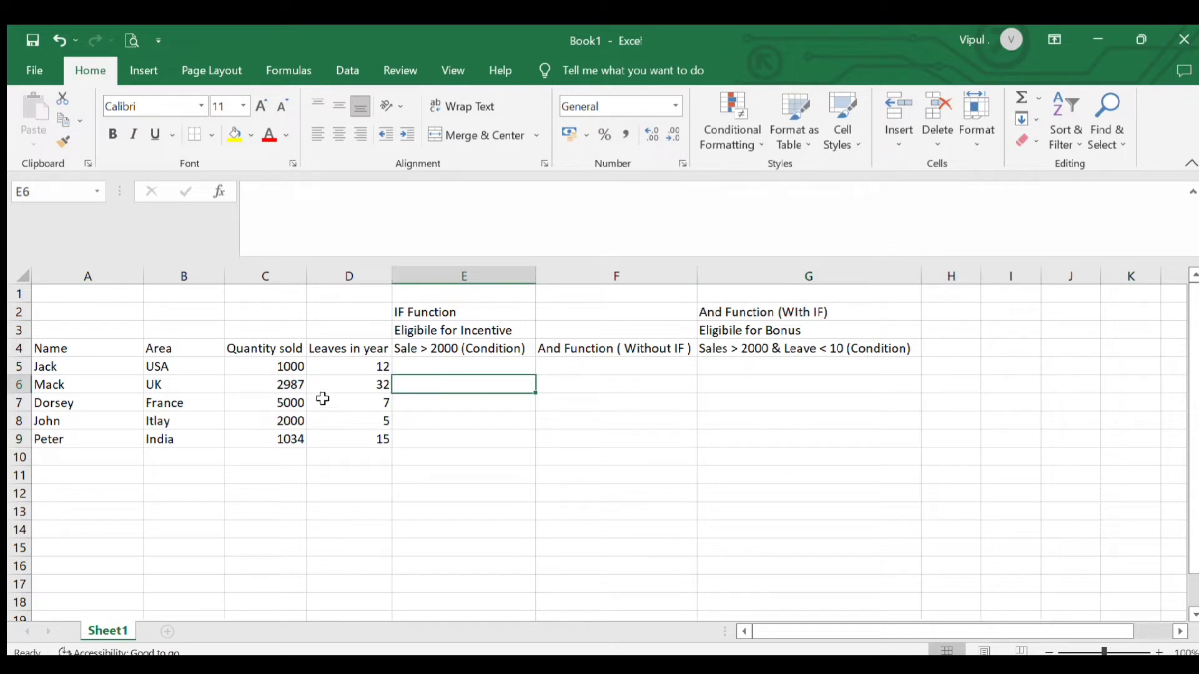
pyautogui.click(397, 350)
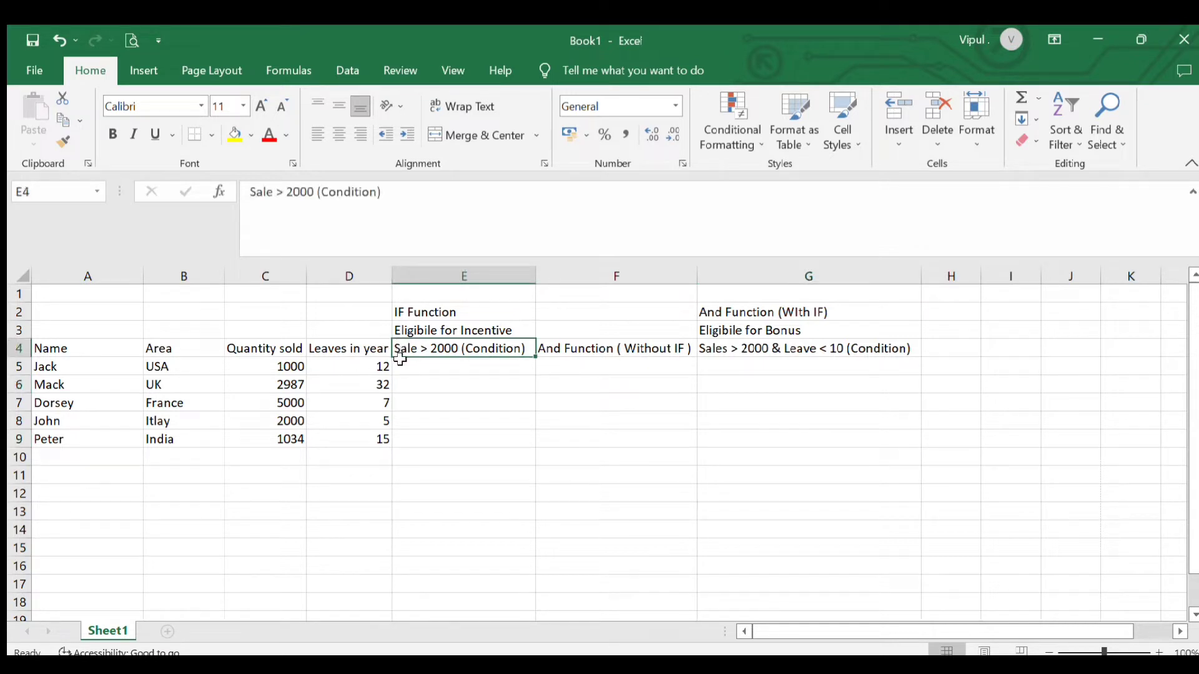
pyautogui.click(401, 361)
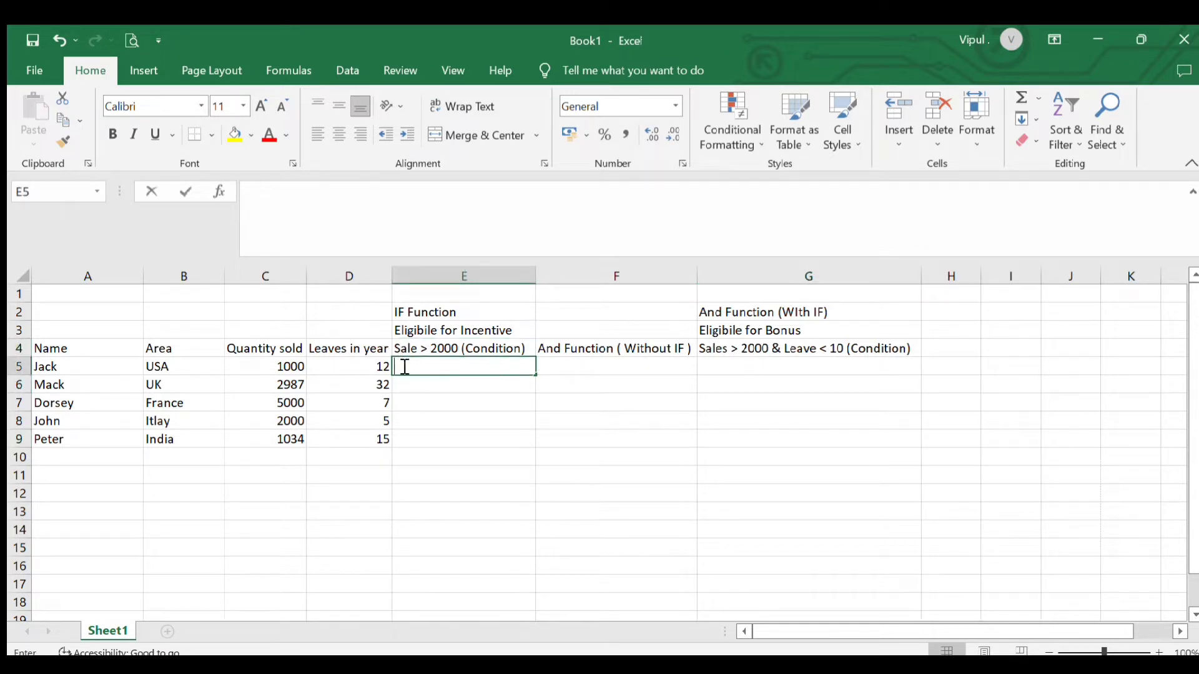
pyautogui.click(97, 350)
pyautogui.click(97, 387)
pyautogui.click(96, 423)
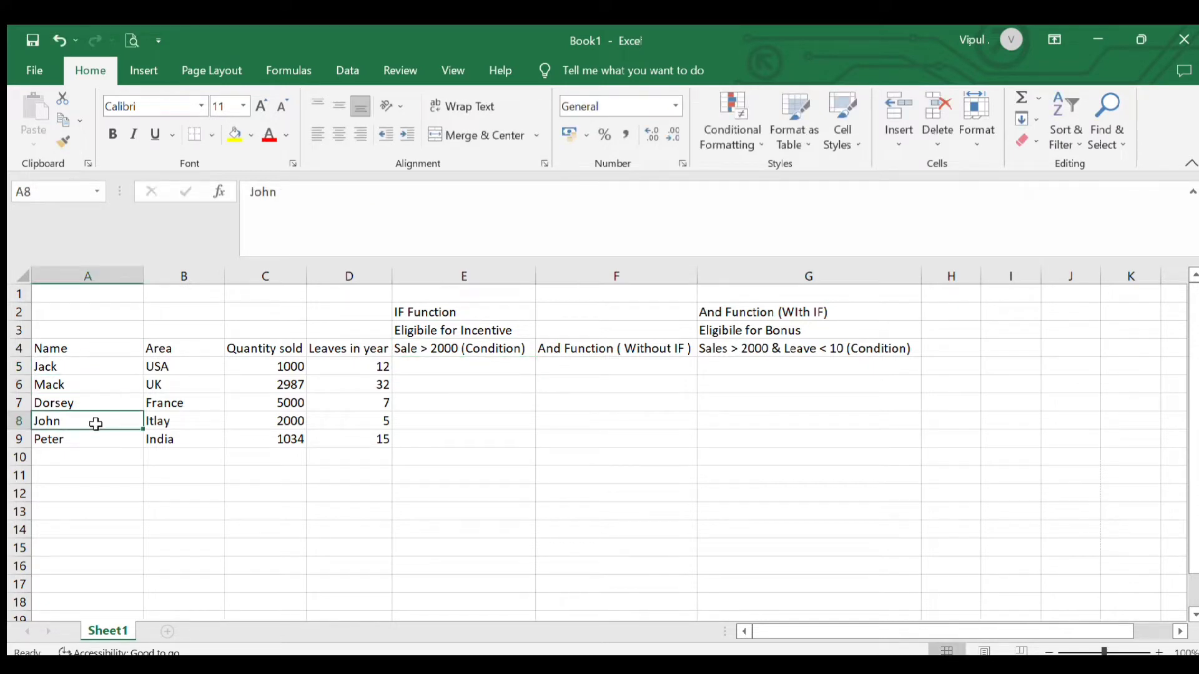
pyautogui.click(169, 350)
pyautogui.click(173, 402)
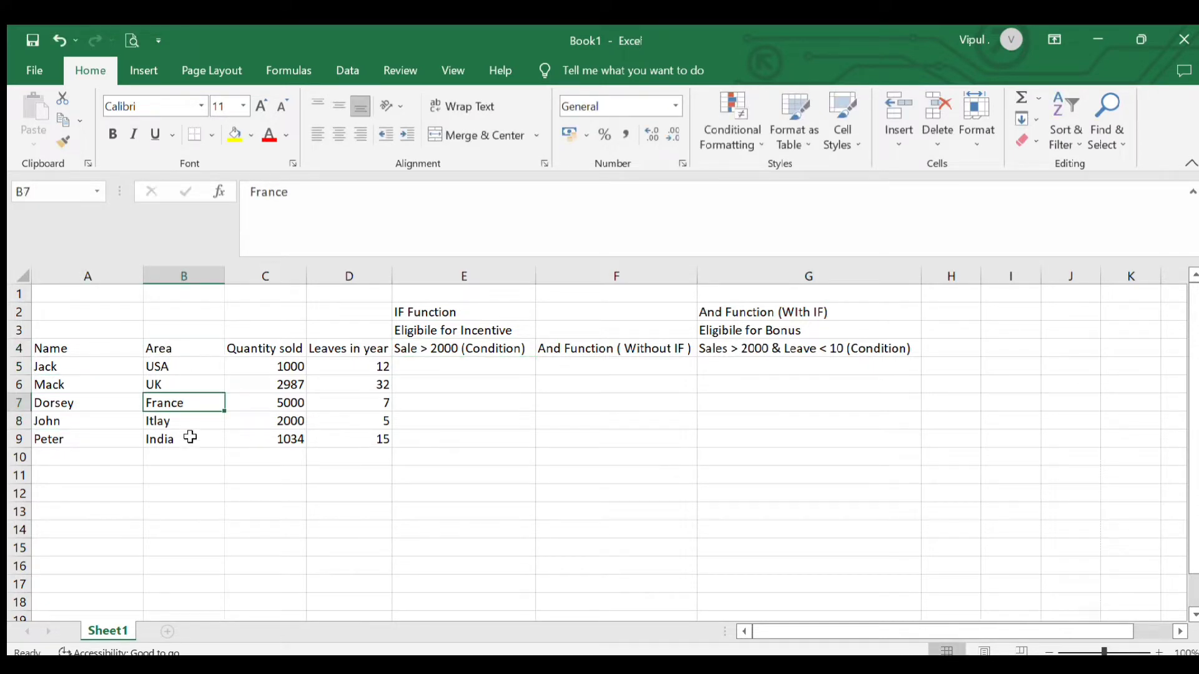
pyautogui.click(256, 346)
pyautogui.click(261, 367)
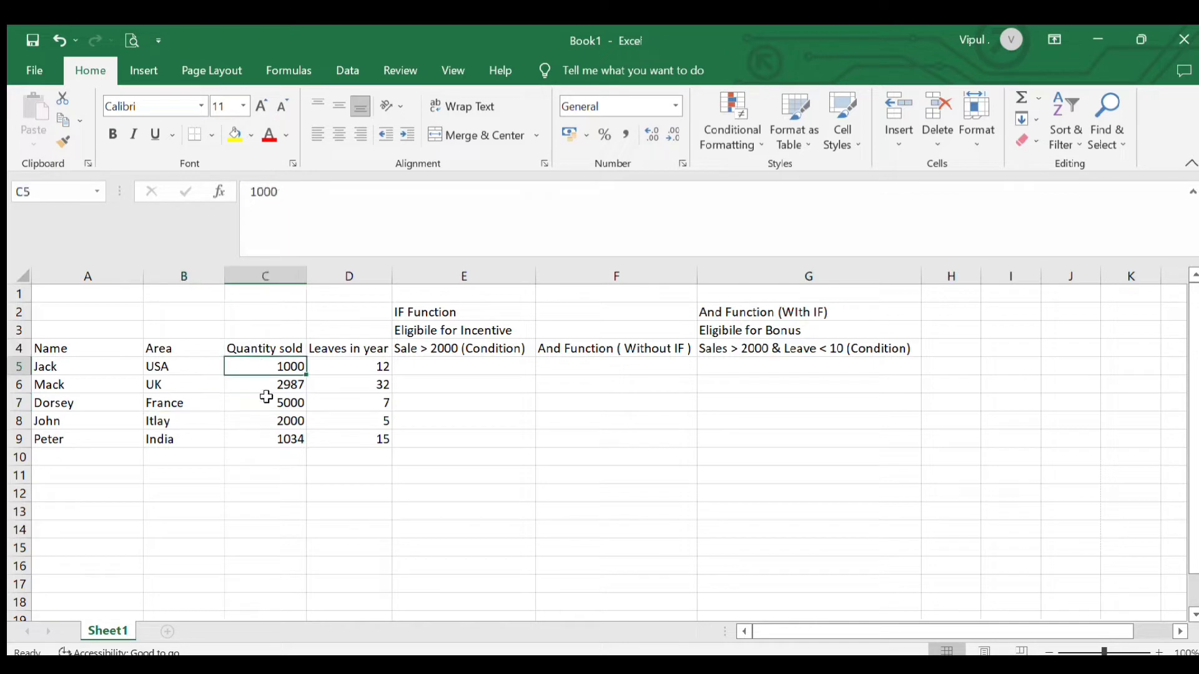
pyautogui.click(267, 400)
pyautogui.click(273, 421)
pyautogui.click(326, 365)
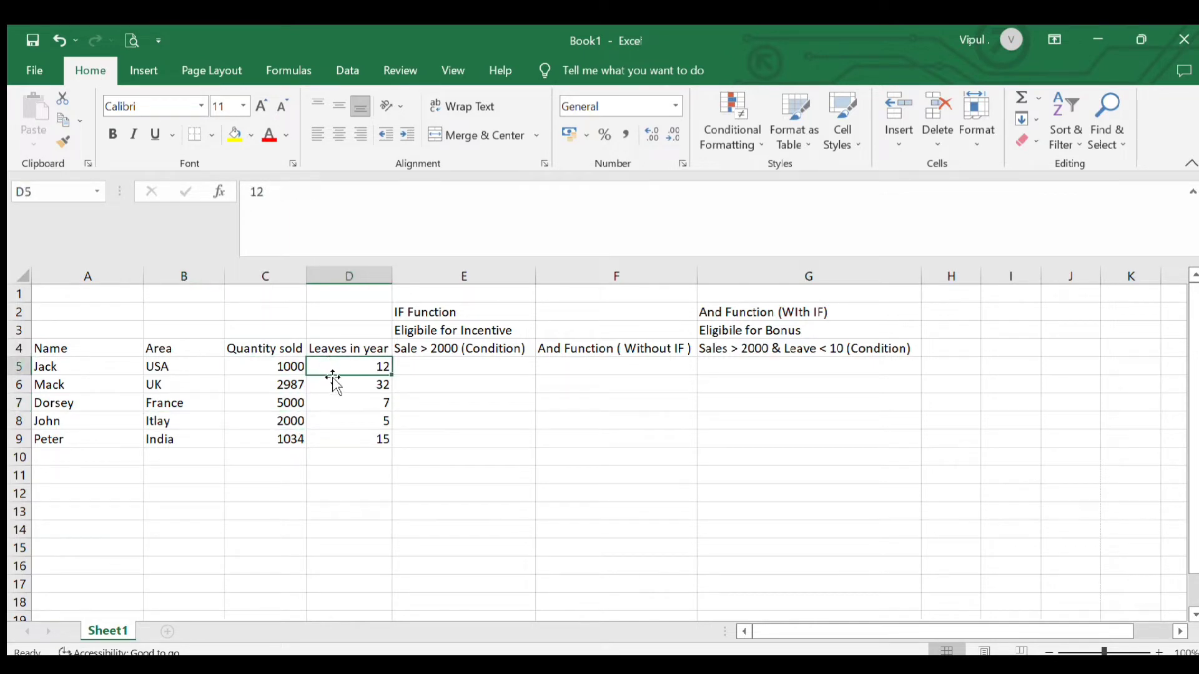
pyautogui.click(336, 400)
pyautogui.click(343, 420)
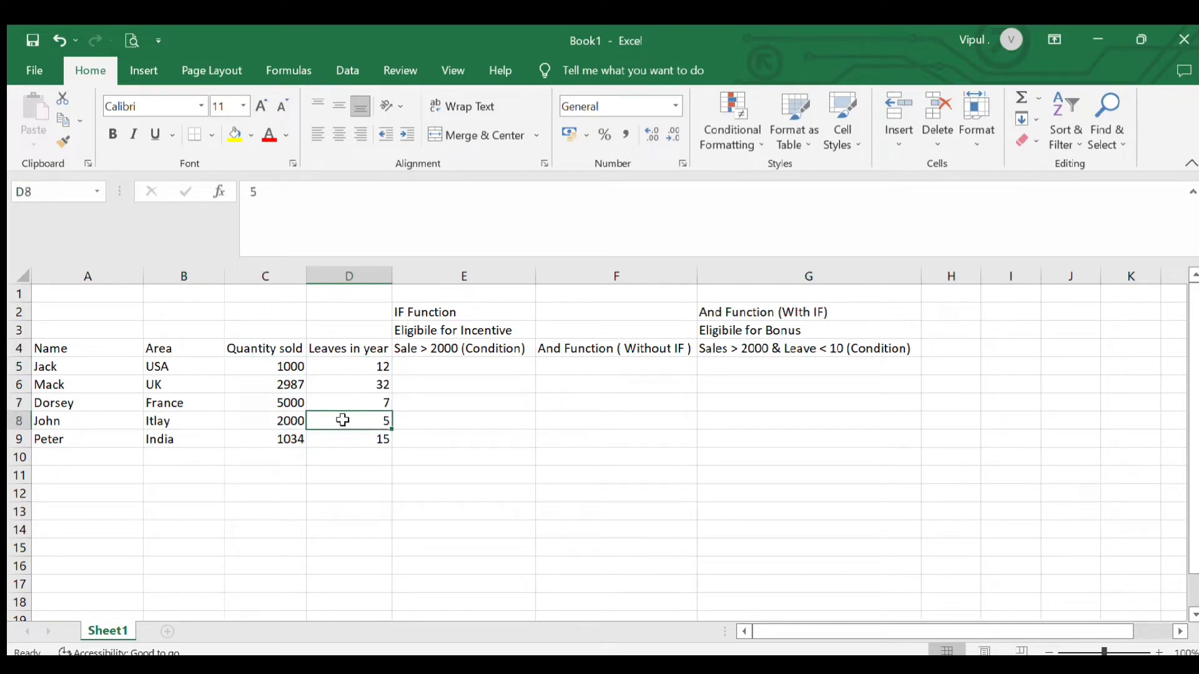
# Examine the IF Function column's incentive heading and sales condition in column E.
pyautogui.click(429, 366)
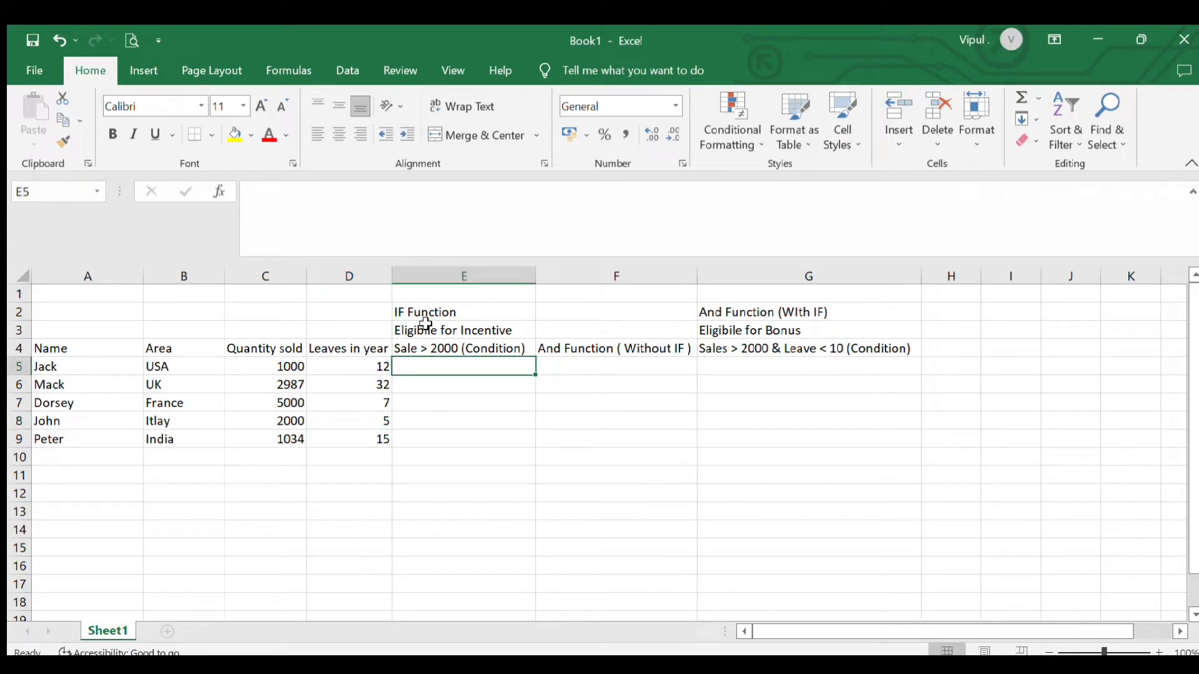
pyautogui.click(424, 314)
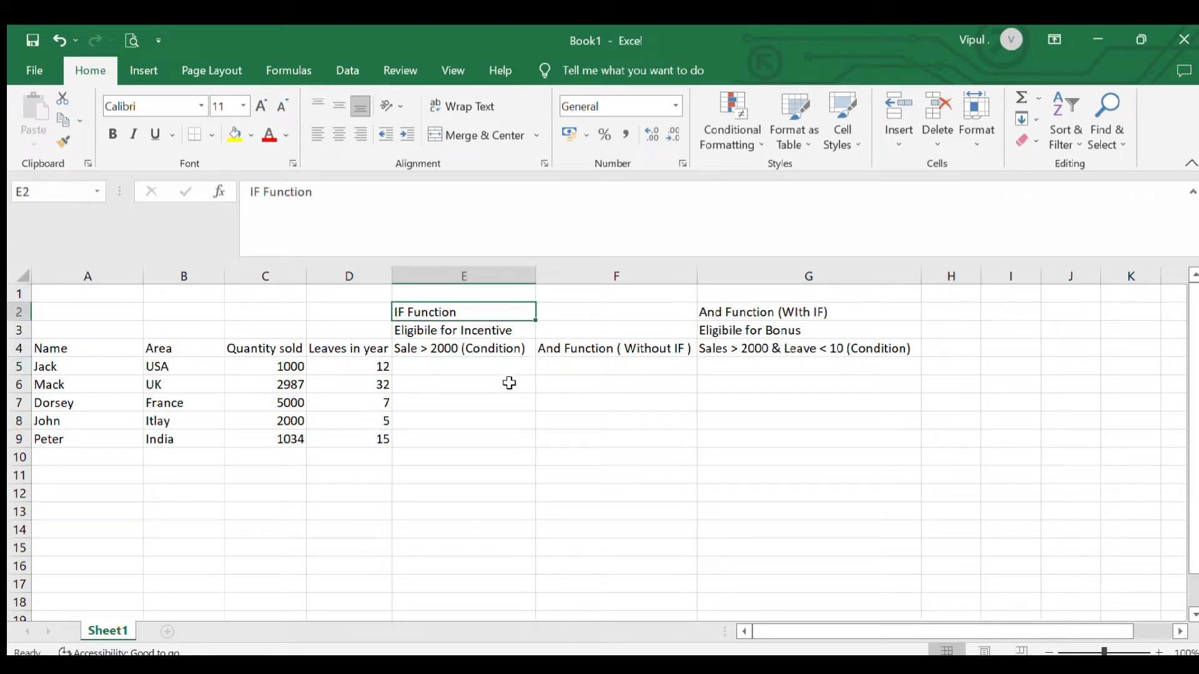
pyautogui.click(450, 331)
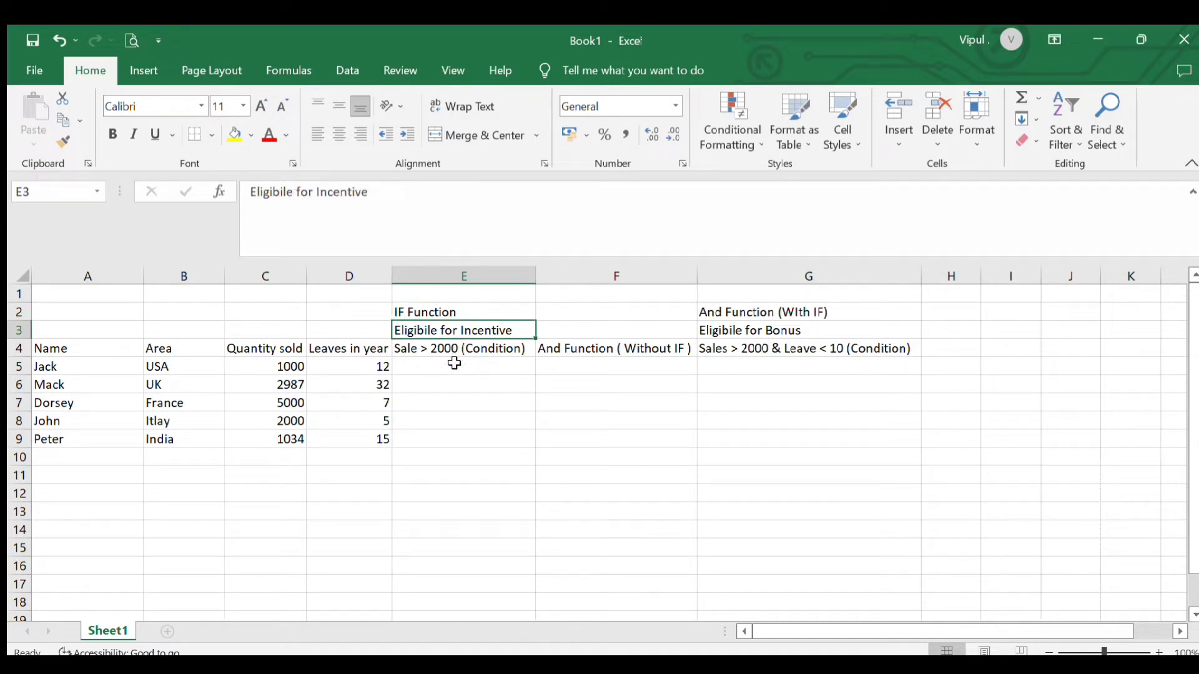
pyautogui.click(445, 350)
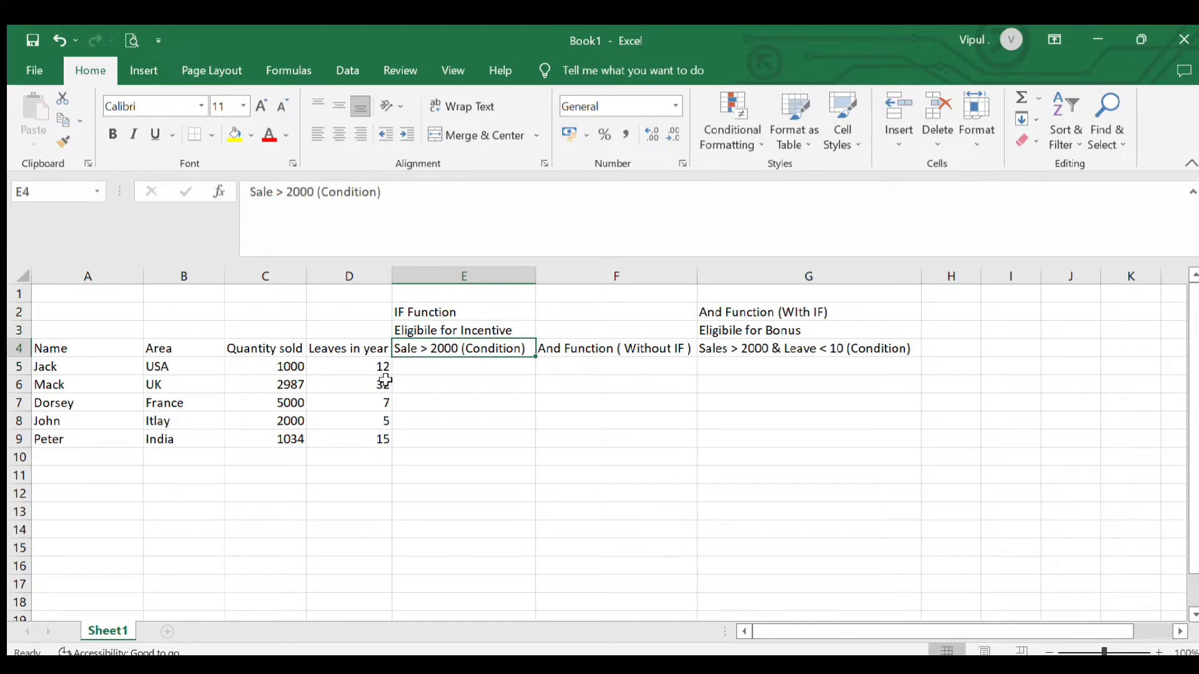
pyautogui.click(442, 366)
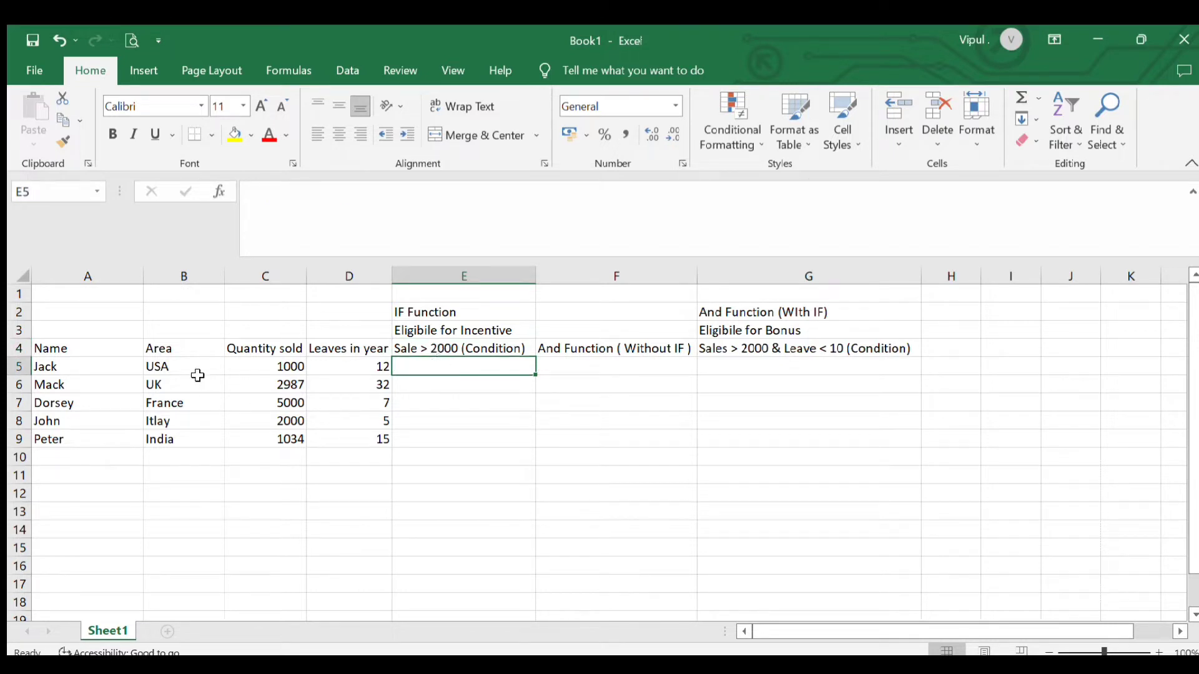
pyautogui.click(58, 370)
pyautogui.click(63, 387)
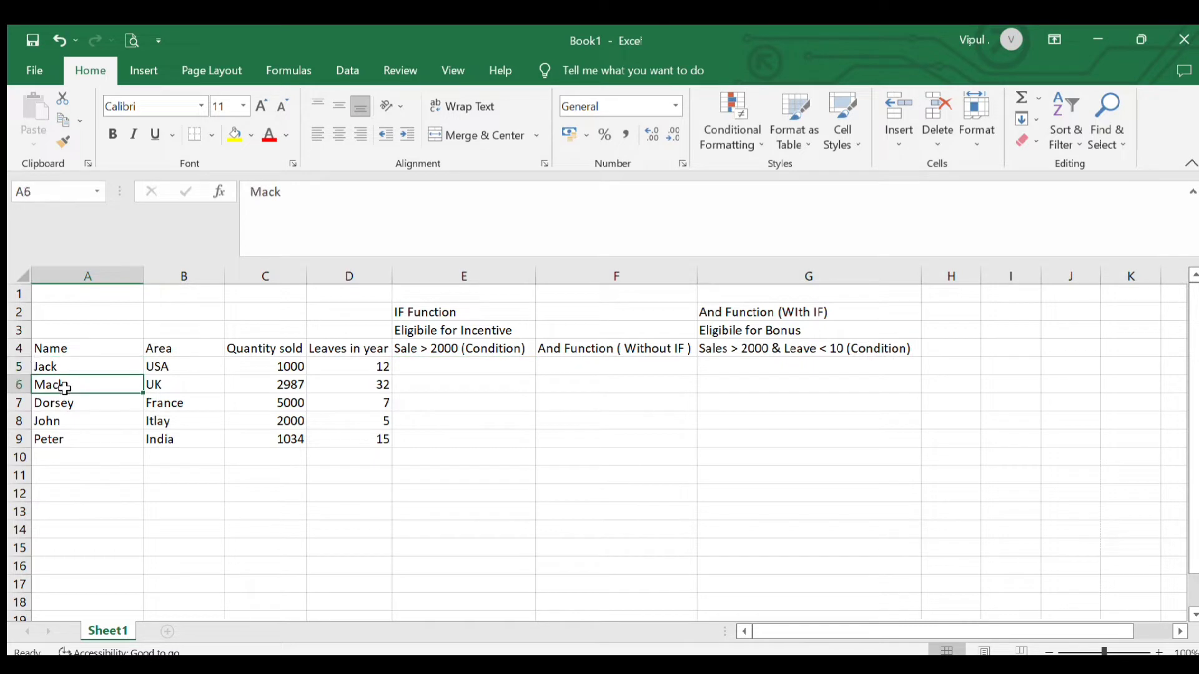
pyautogui.click(500, 374)
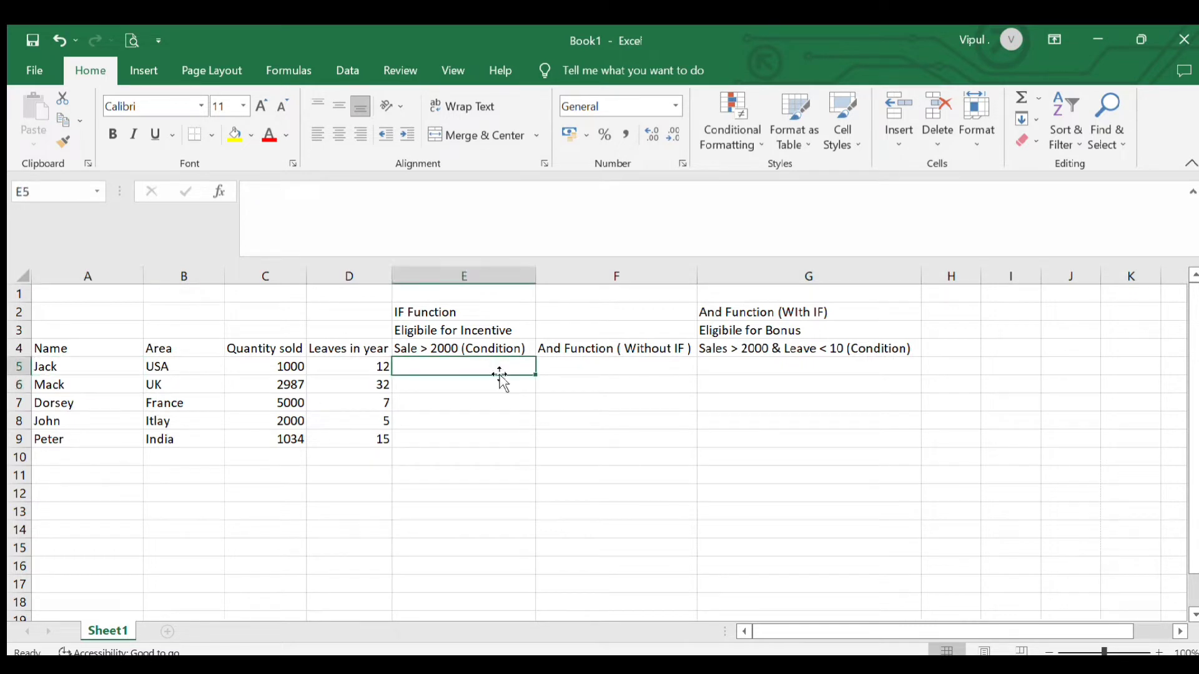
pyautogui.click(493, 331)
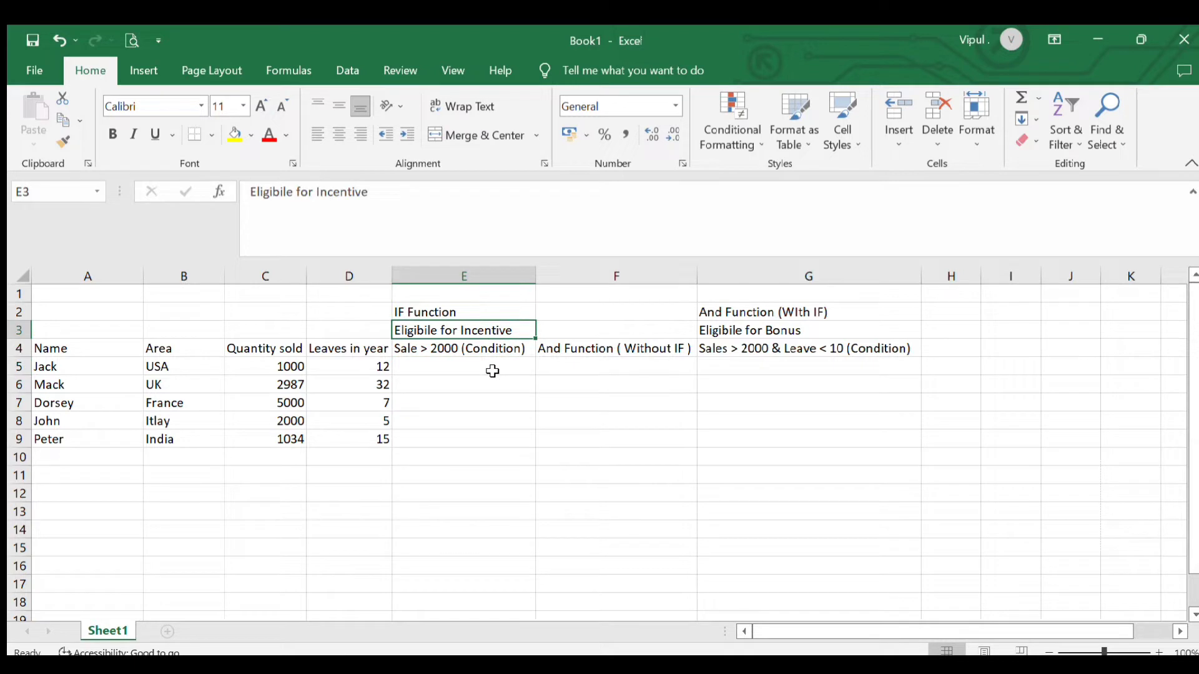
pyautogui.click(493, 372)
# Examine the headings of the AND function columns without and with IF, including the bonus condition in G4.
pyautogui.click(552, 366)
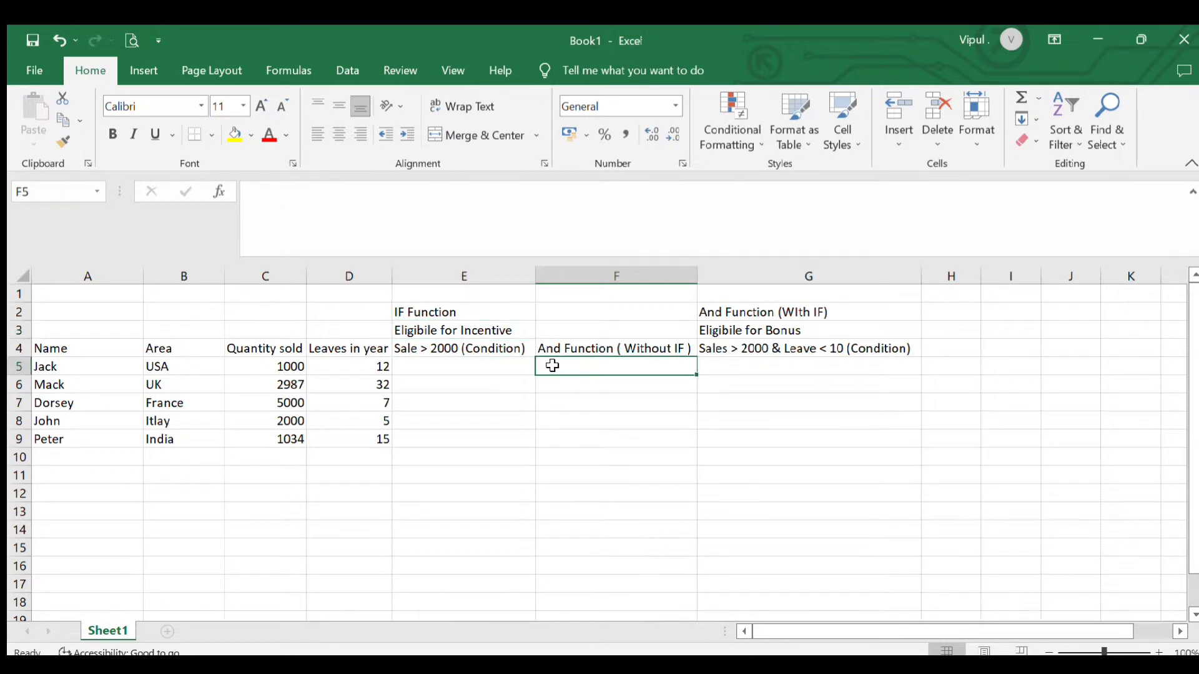
pyautogui.click(590, 350)
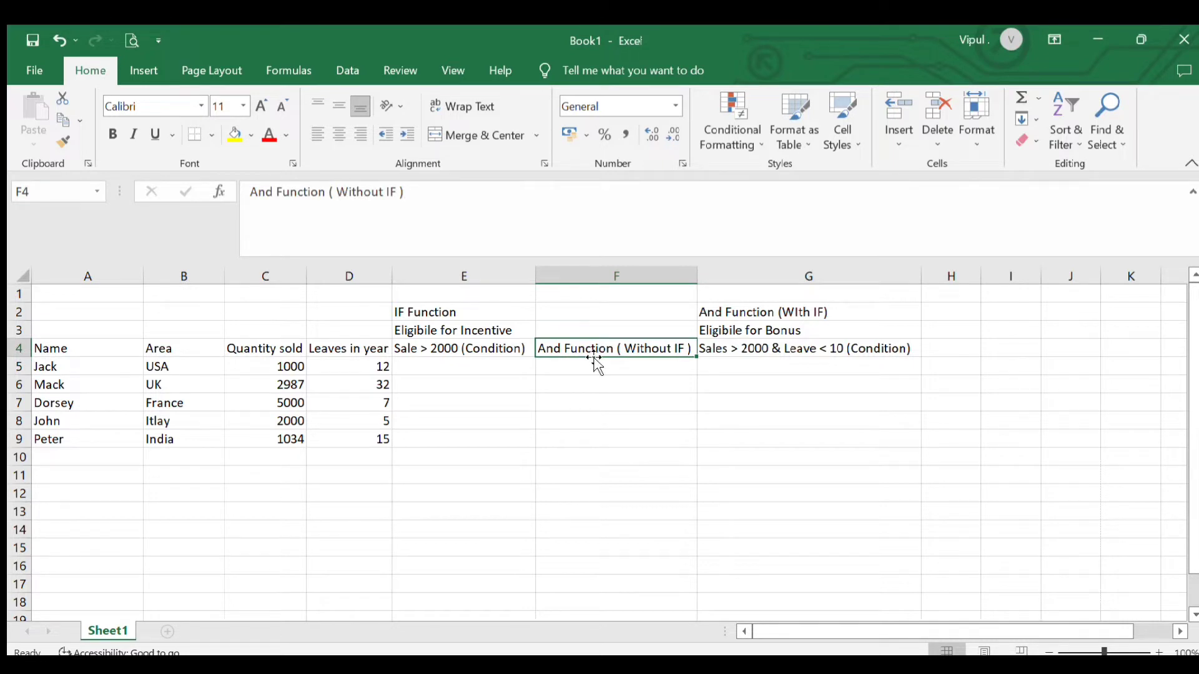
pyautogui.click(594, 369)
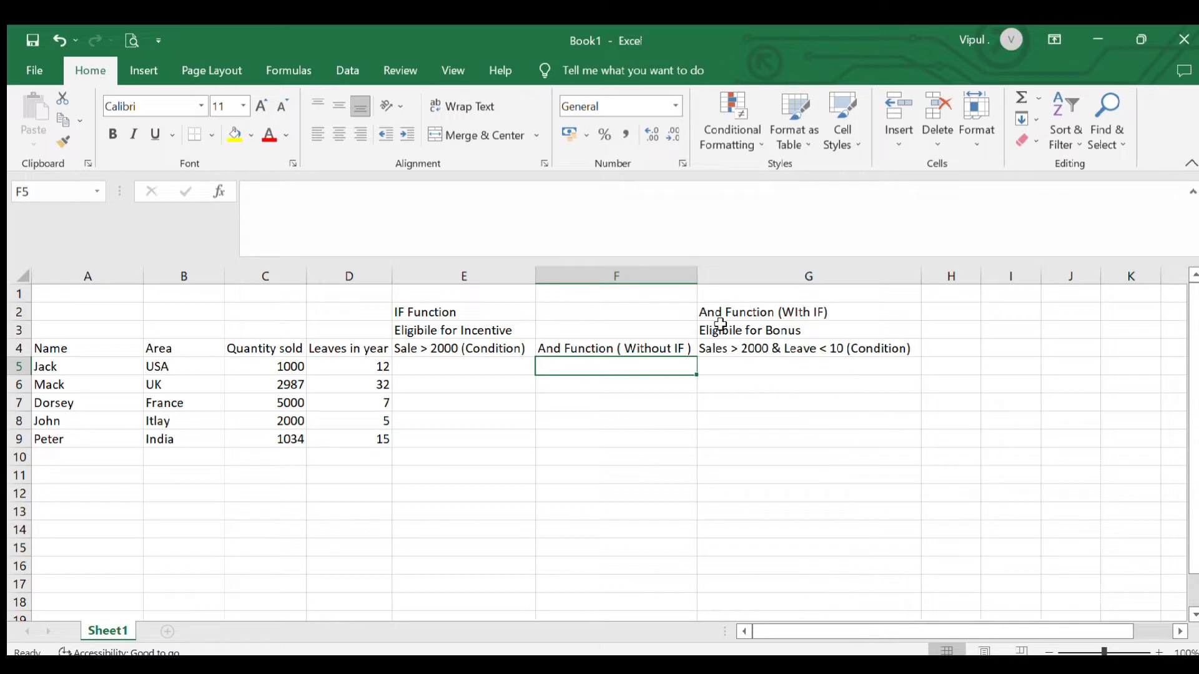
pyautogui.click(616, 350)
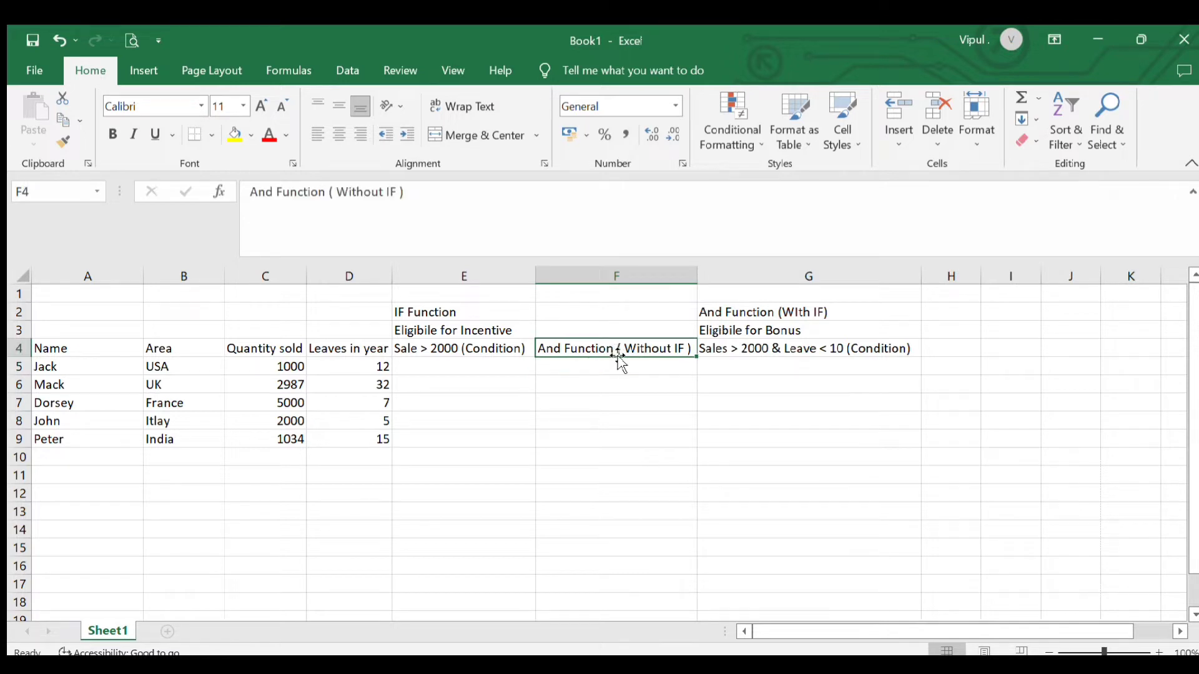
pyautogui.click(474, 311)
pyautogui.click(768, 350)
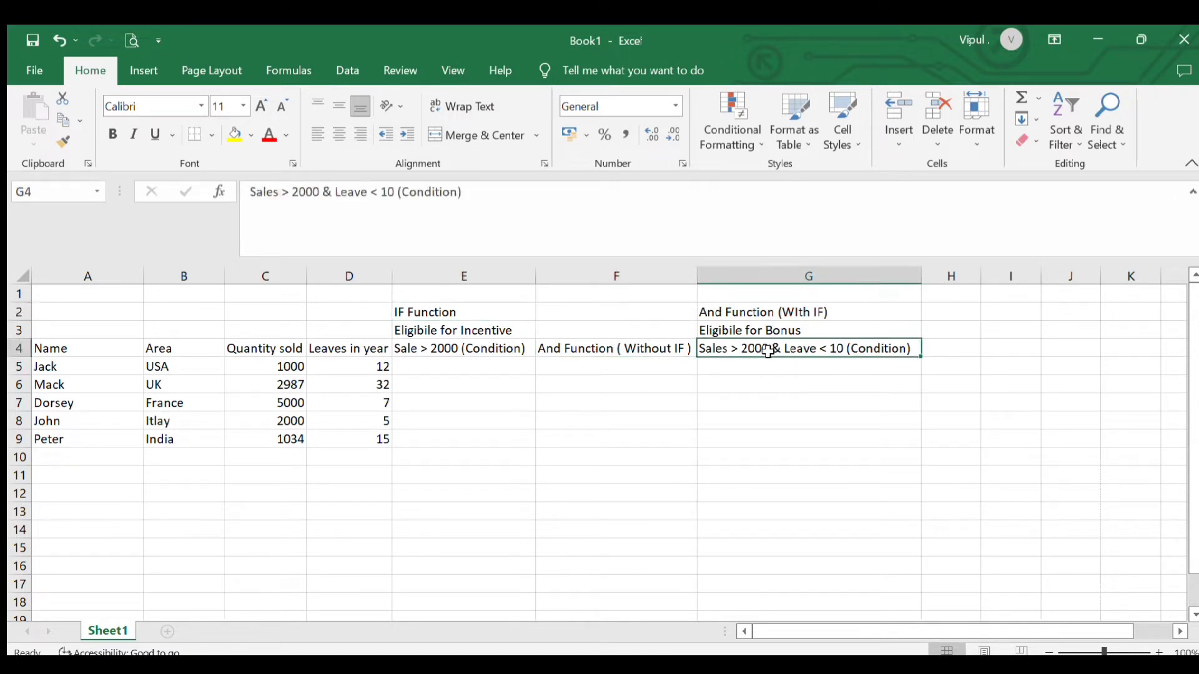
# Enter the formula =IF(C5>2000,"yes","no") in cell E5 to test incentive eligibility.
pyautogui.click(500, 372)
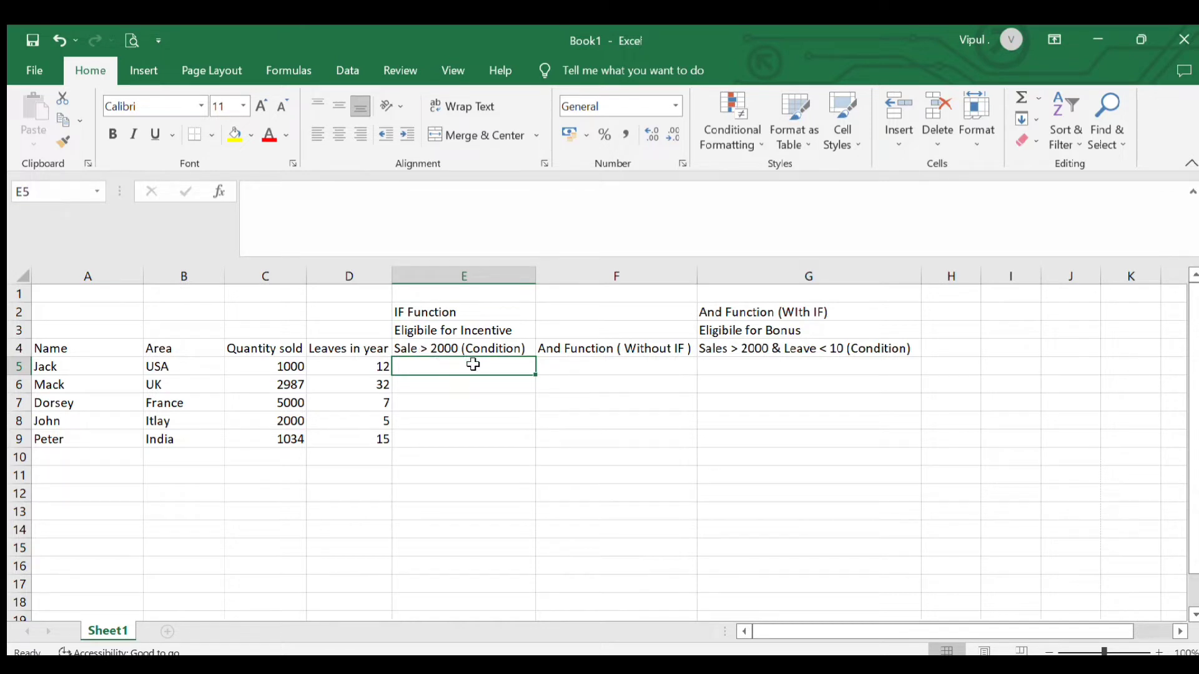
pyautogui.write('=if')
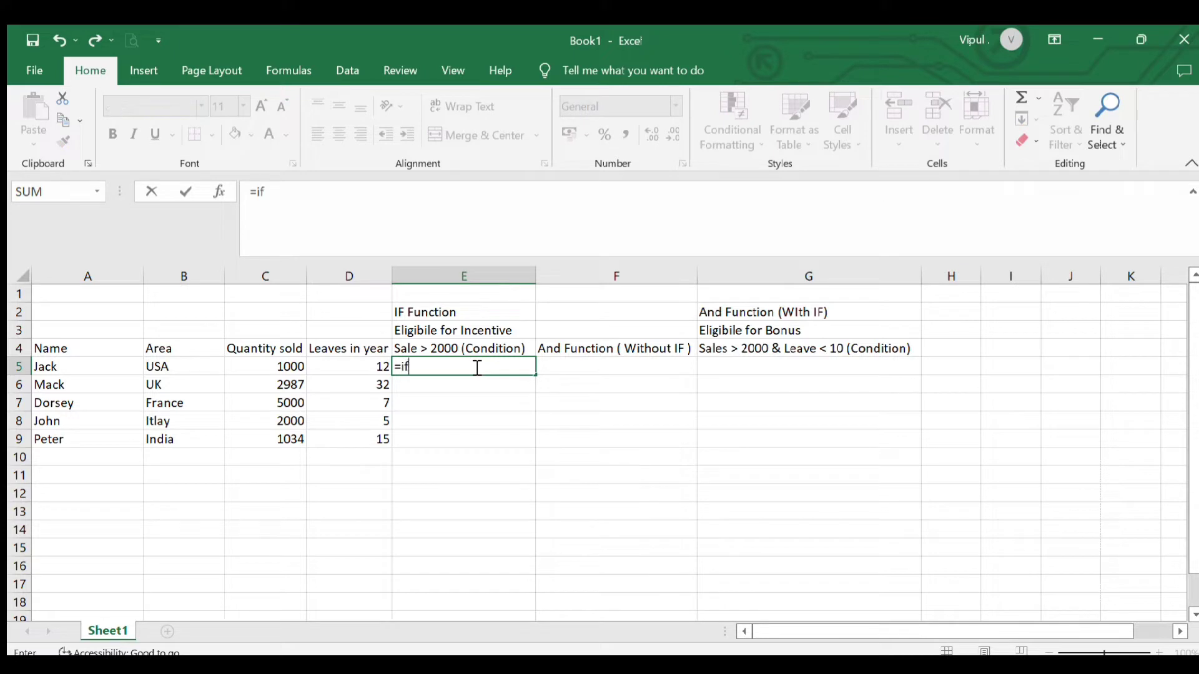
pyautogui.write('(')
pyautogui.press('Left')
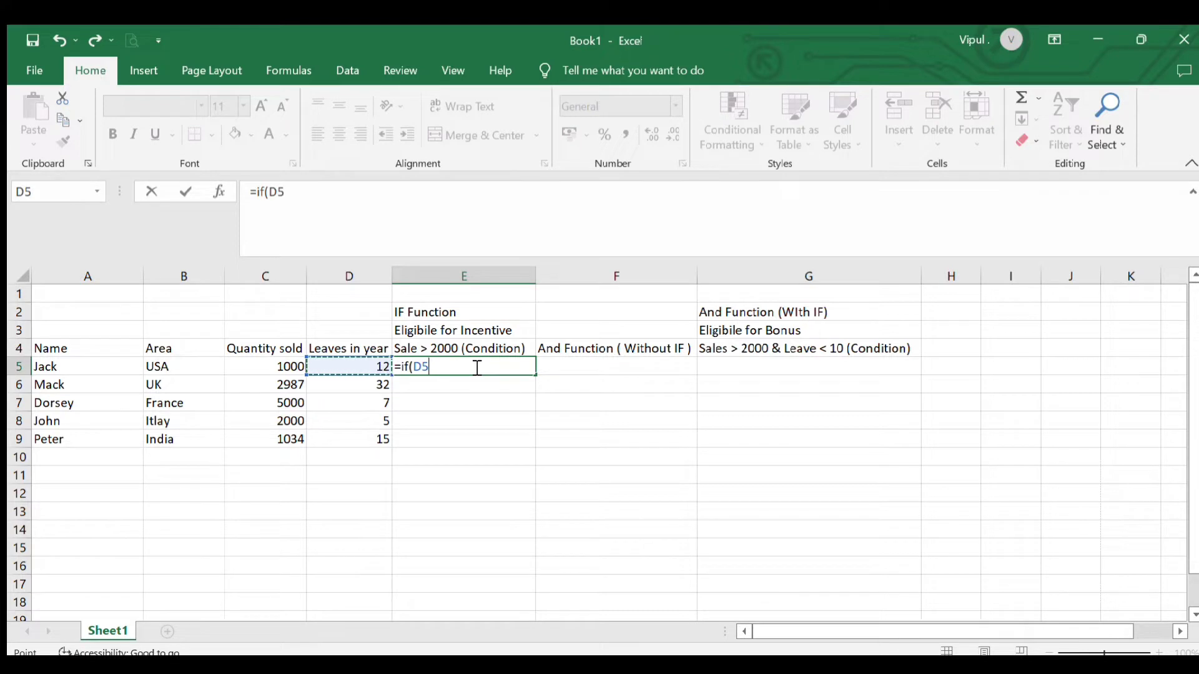
pyautogui.press('Left')
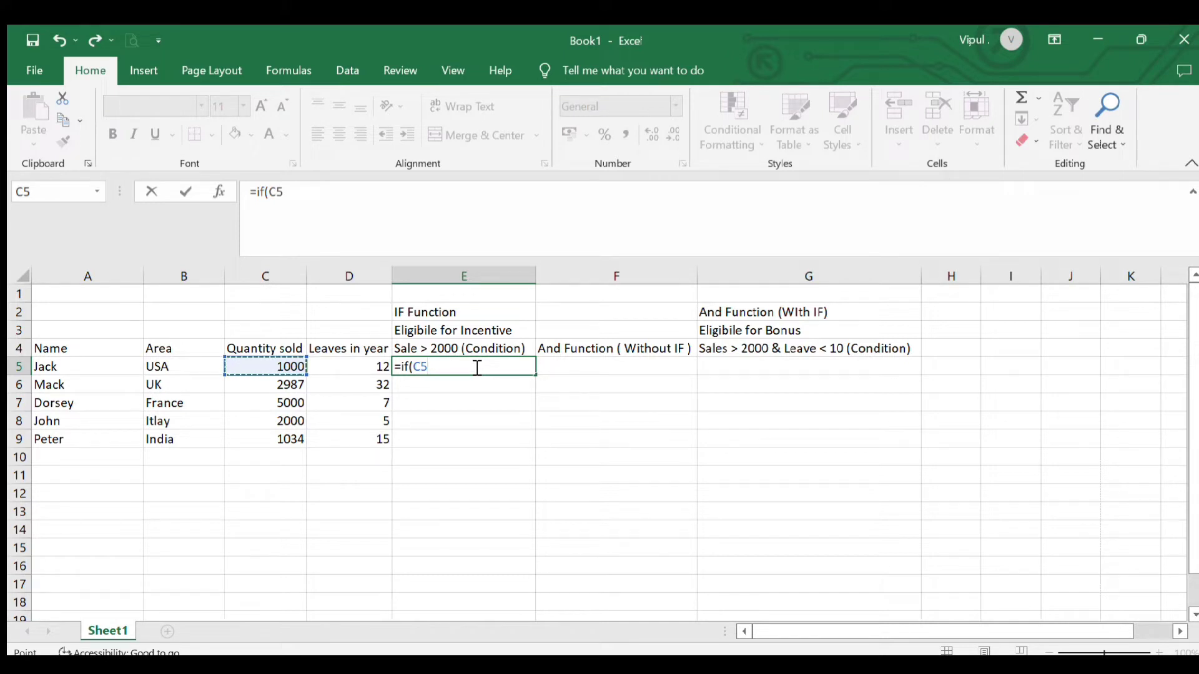
pyautogui.write('>2000')
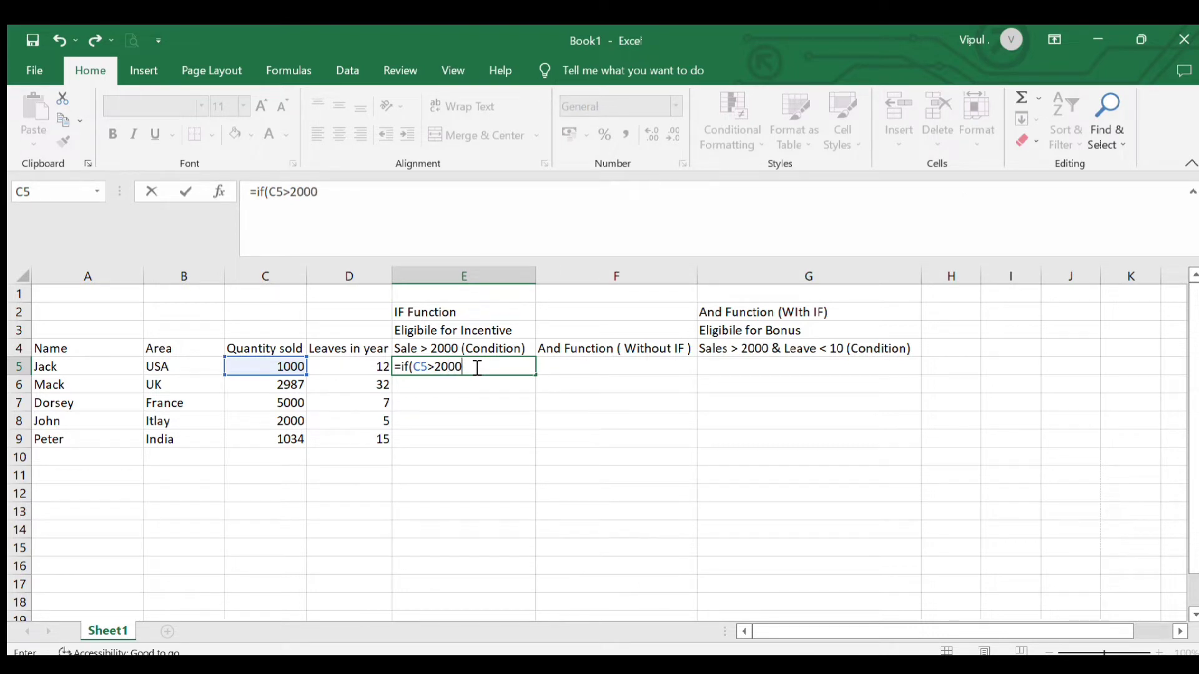
pyautogui.write(',')
pyautogui.write('"yes"')
pyautogui.write('"no"')
pyautogui.press('Return')
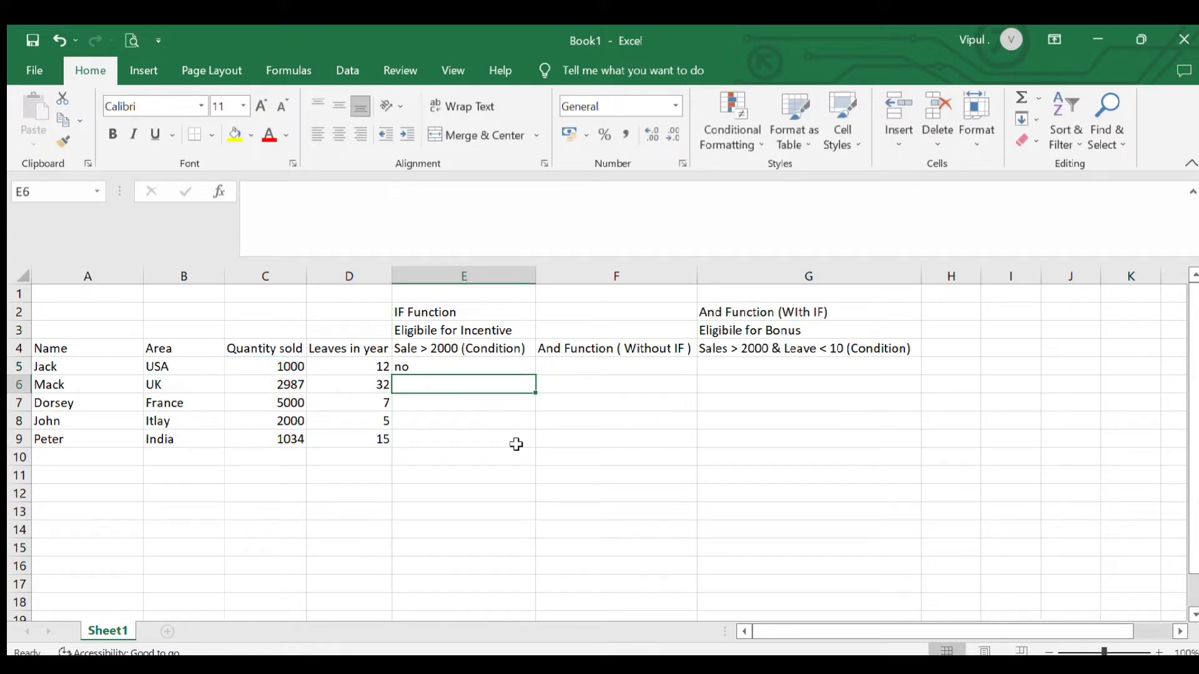
# Capitalize the two result texts in the E5 formula so it reads =IF(C5>2000,"Yes","No").
pyautogui.press('Up')
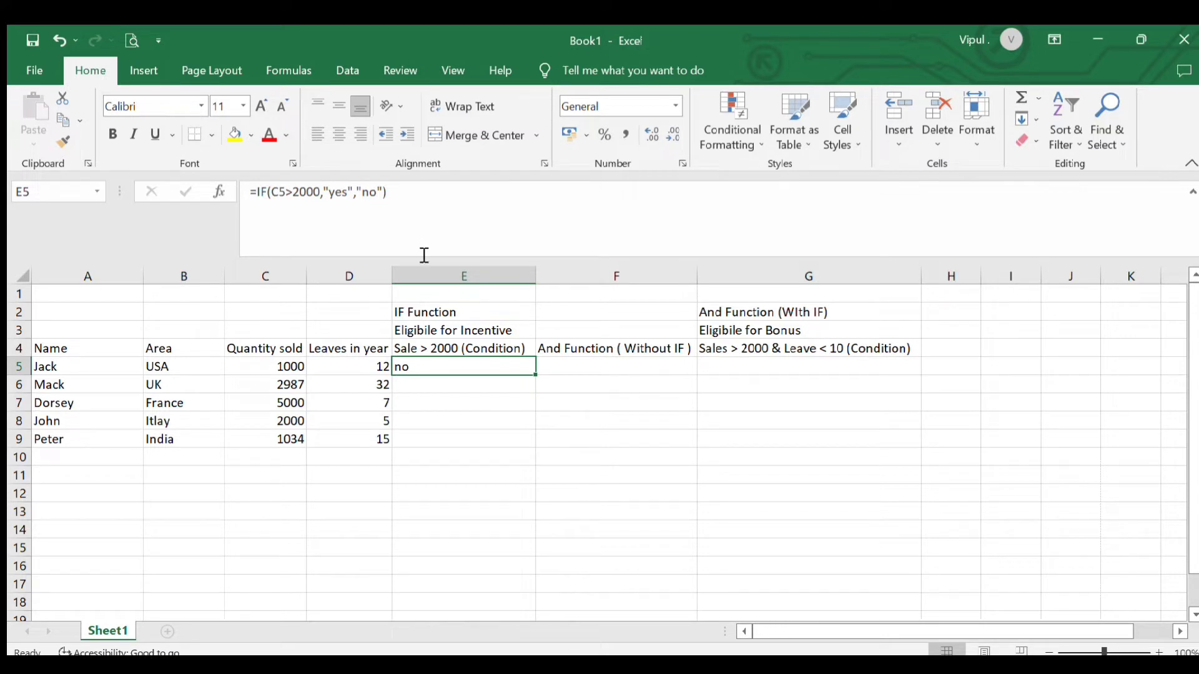
pyautogui.click(371, 193)
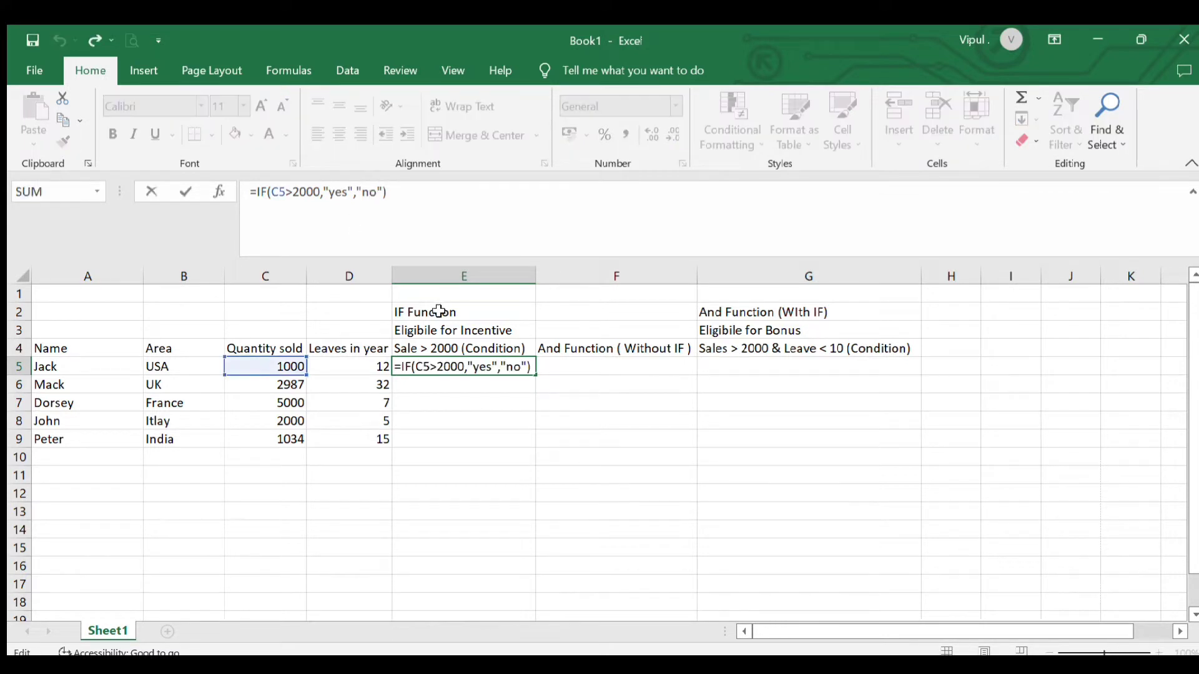
pyautogui.press('BackSpace')
pyautogui.write('N')
pyautogui.press('Left')
pyautogui.press('Left')
pyautogui.press('Left')
pyautogui.press('Left')
pyautogui.press('BackSpace')
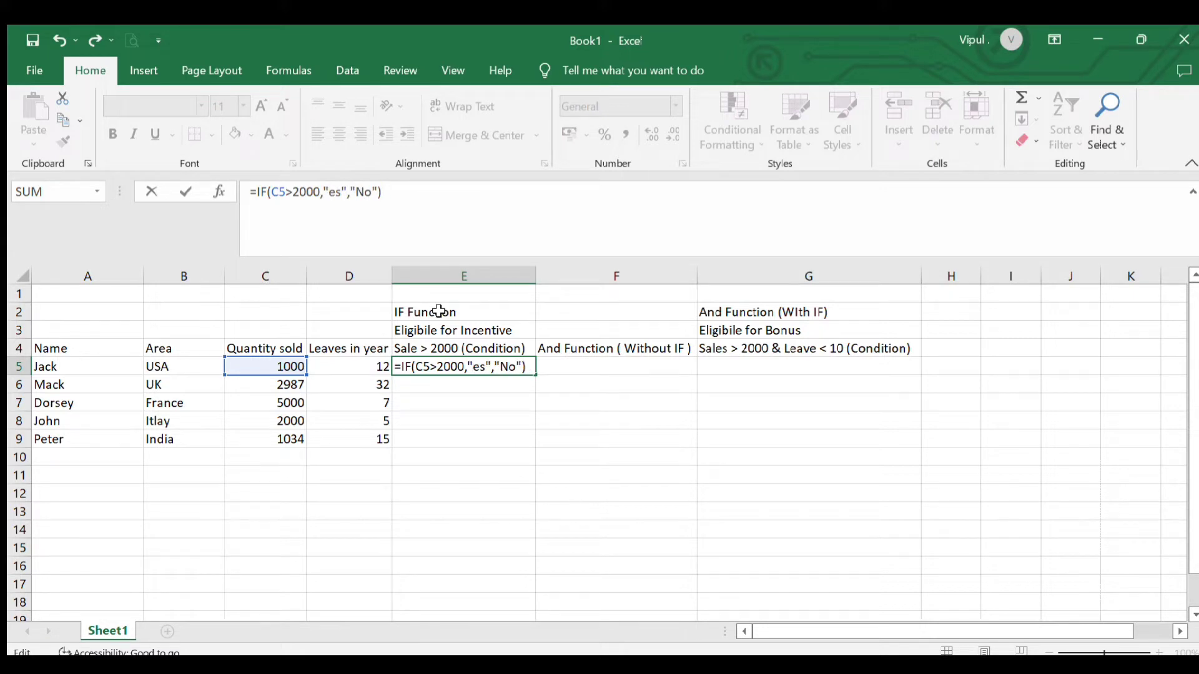
pyautogui.write('Y')
pyautogui.press('Return')
pyautogui.press('Up')
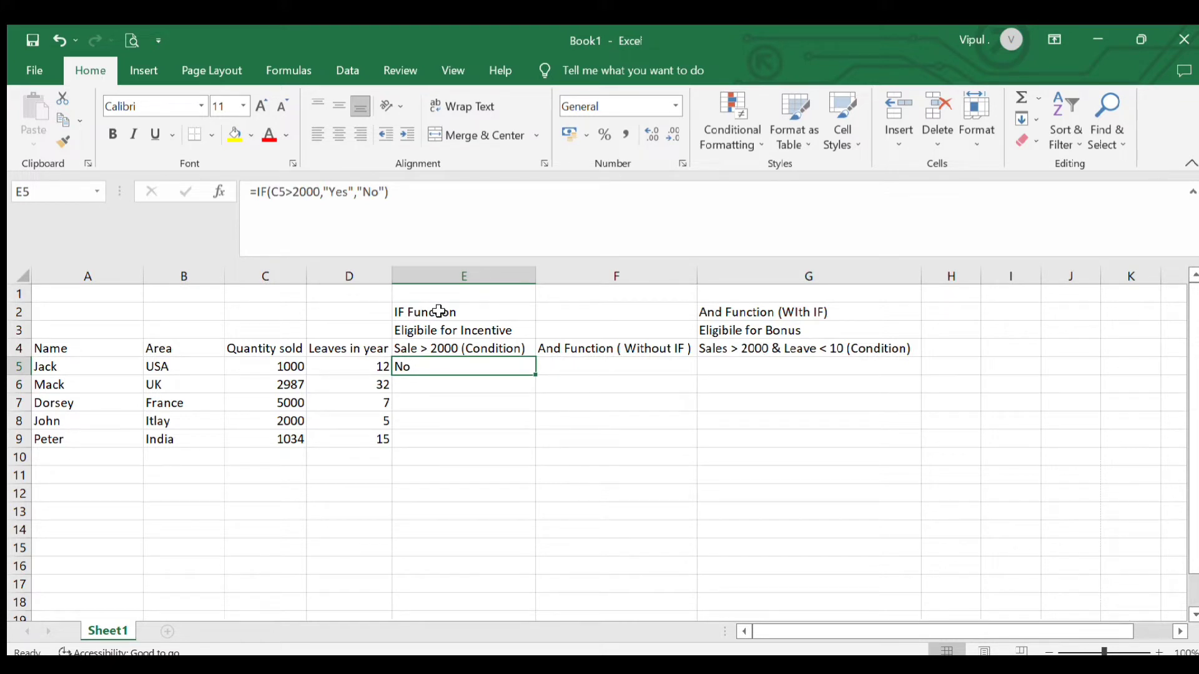
# Copy the incentive formula from E5 down through E9 for the remaining employees.
pyautogui.press('Left')
pyautogui.press('Left')
pyautogui.press('Right')
pyautogui.press('Right')
pyautogui.hotkey('ctrl', 'c')
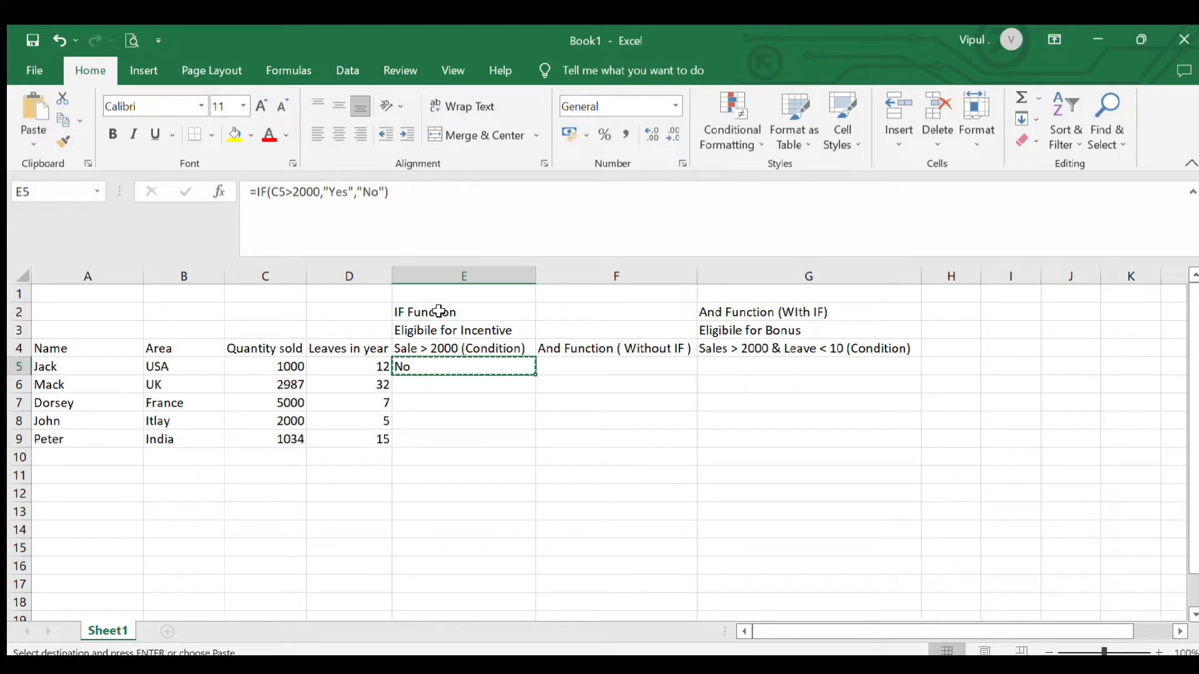
pyautogui.hotkey('shift', 'Down')
pyautogui.hotkey('shift', 'Down')
pyautogui.hotkey('shift', 'Down')
pyautogui.hotkey('shift', 'Down')
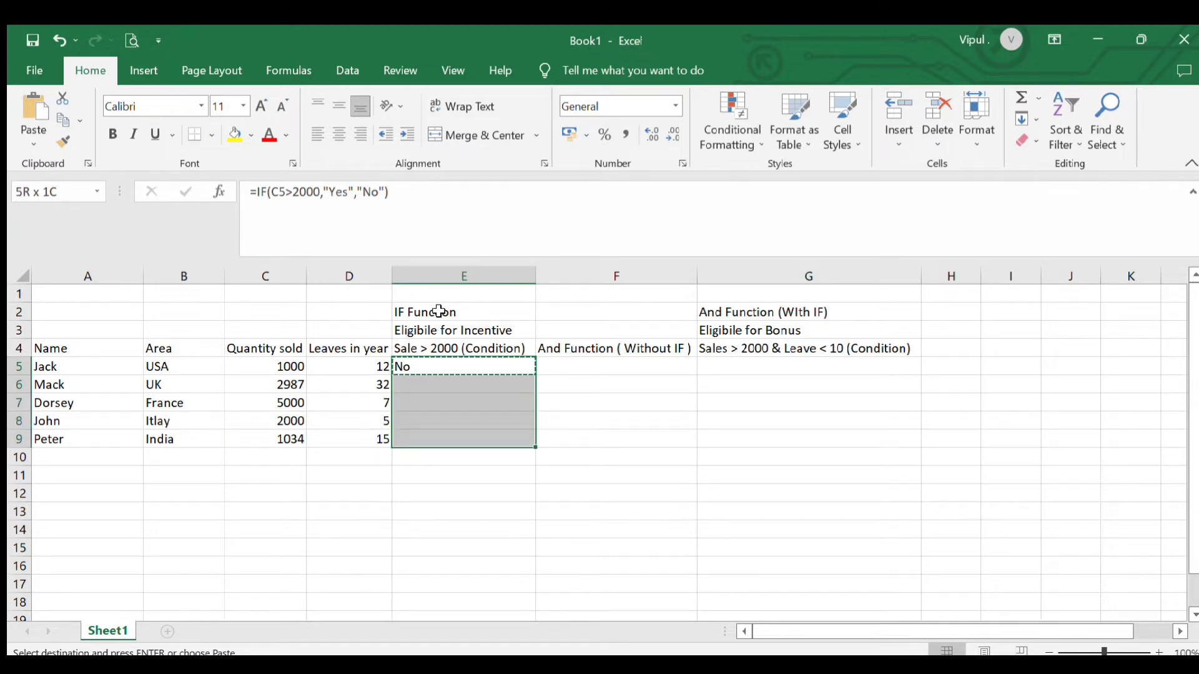
pyautogui.press('Return')
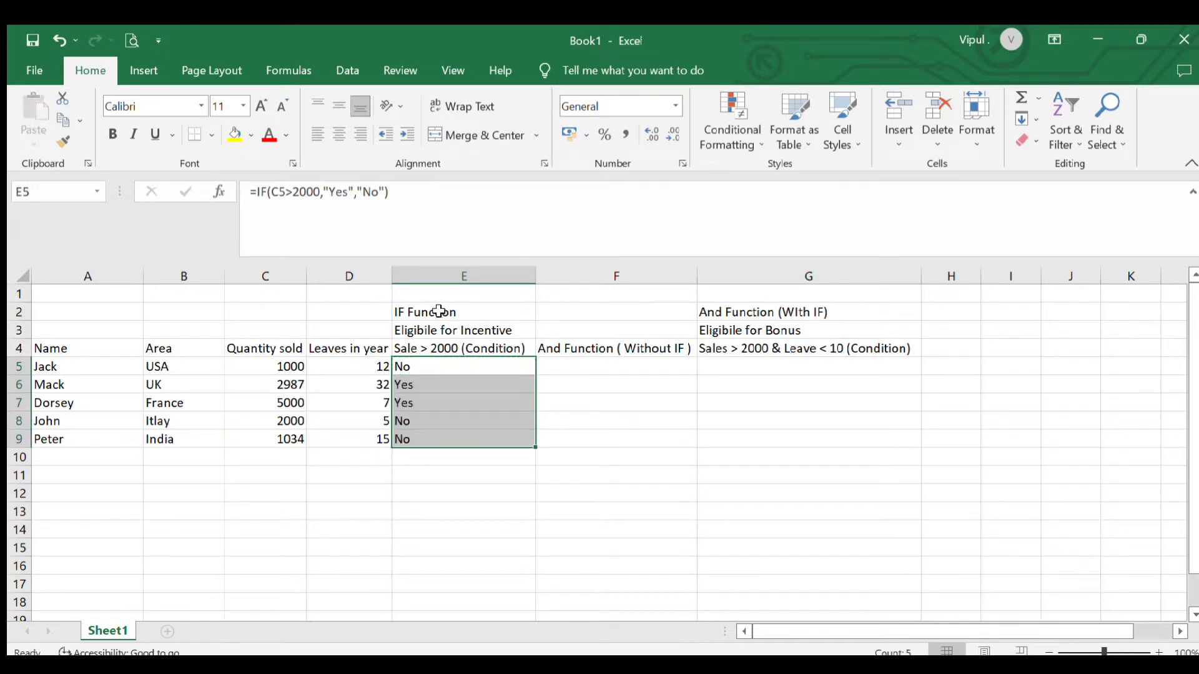
pyautogui.press('Down')
pyautogui.press('Up')
pyautogui.press('Down')
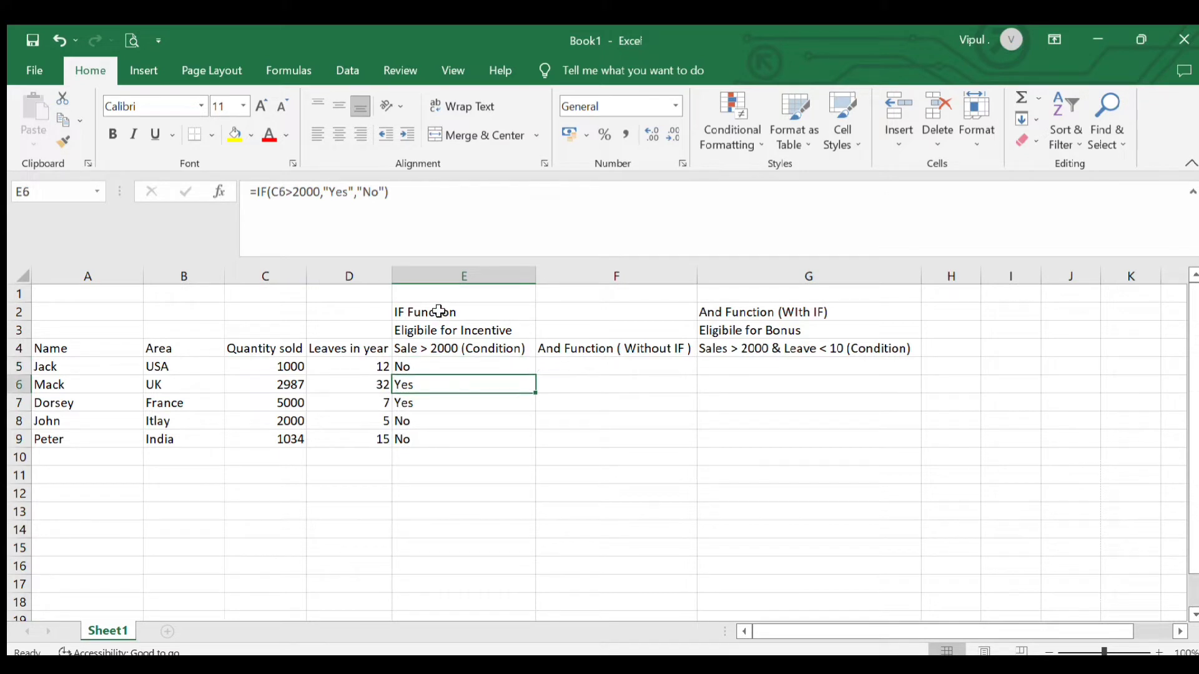
# Check the incentive results in column E against the quantities sold and the condition in E4, ending on cell F5.
pyautogui.press('Down')
pyautogui.press('Left')
pyautogui.press('Left')
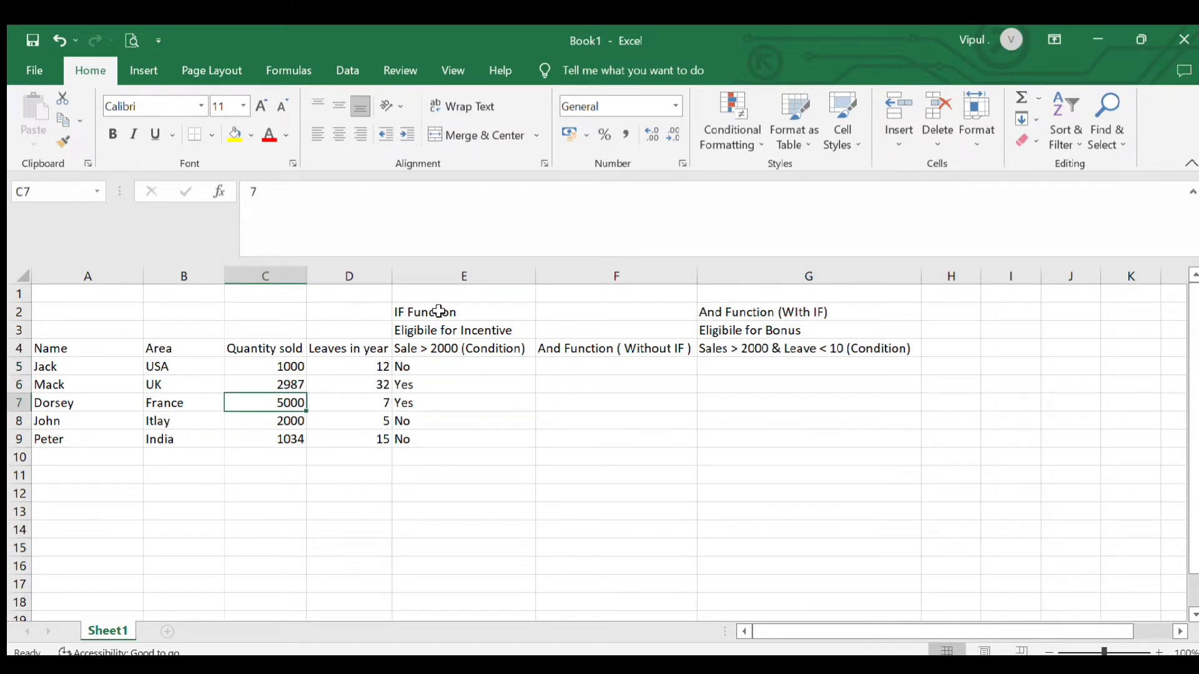
pyautogui.press('Left')
pyautogui.press('Up')
pyautogui.press('Left')
pyautogui.press('Down')
pyautogui.press('Right')
pyautogui.press('Right')
pyautogui.press('Right')
pyautogui.press('Right')
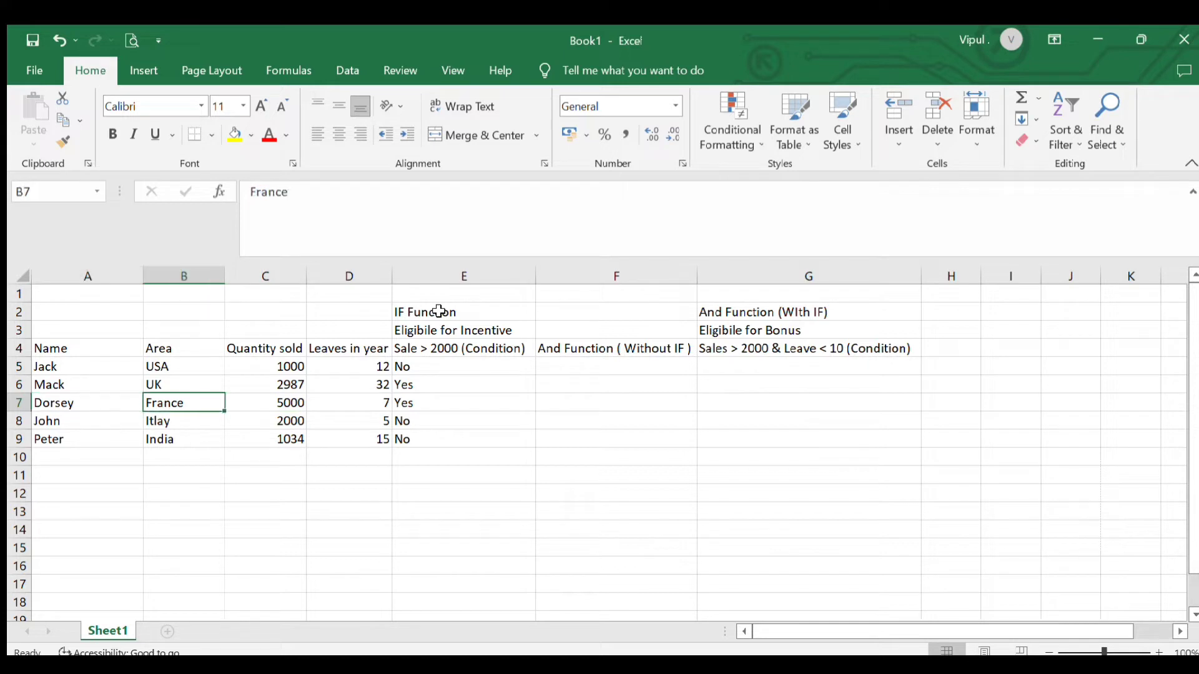
pyautogui.press('Up')
pyautogui.press('Up')
pyautogui.press('Up')
pyautogui.press('Up')
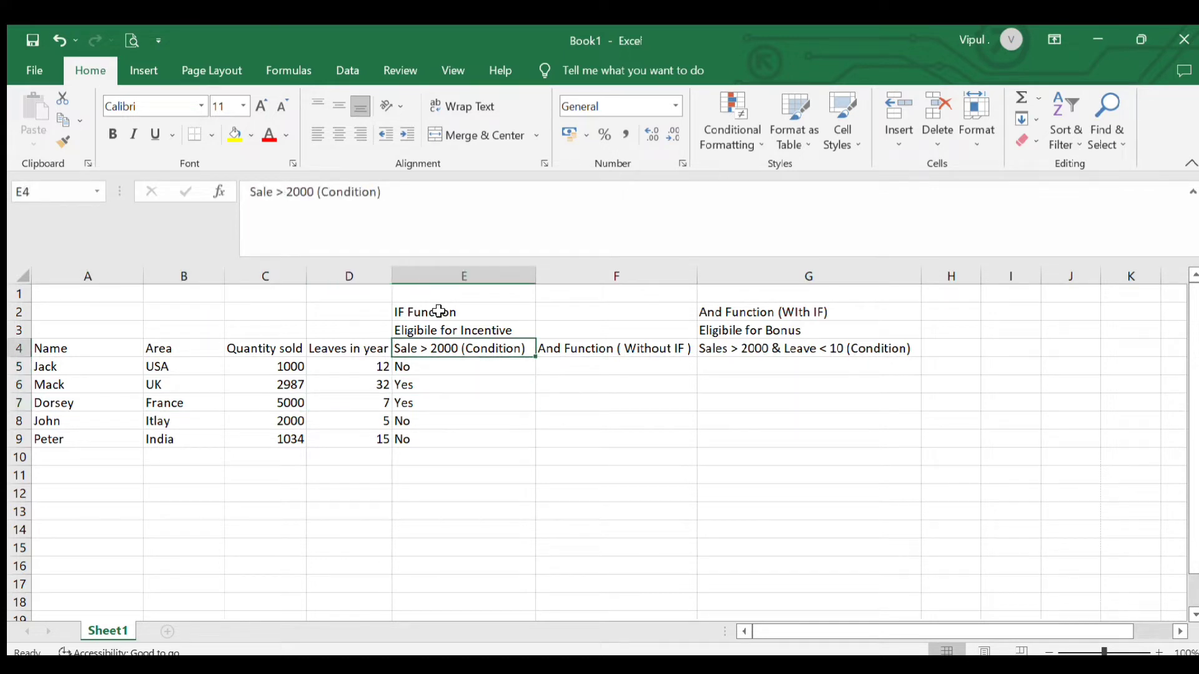
pyautogui.press('Down')
pyautogui.press('Down')
pyautogui.press('Up')
pyautogui.press('Right')
pyautogui.press('Down')
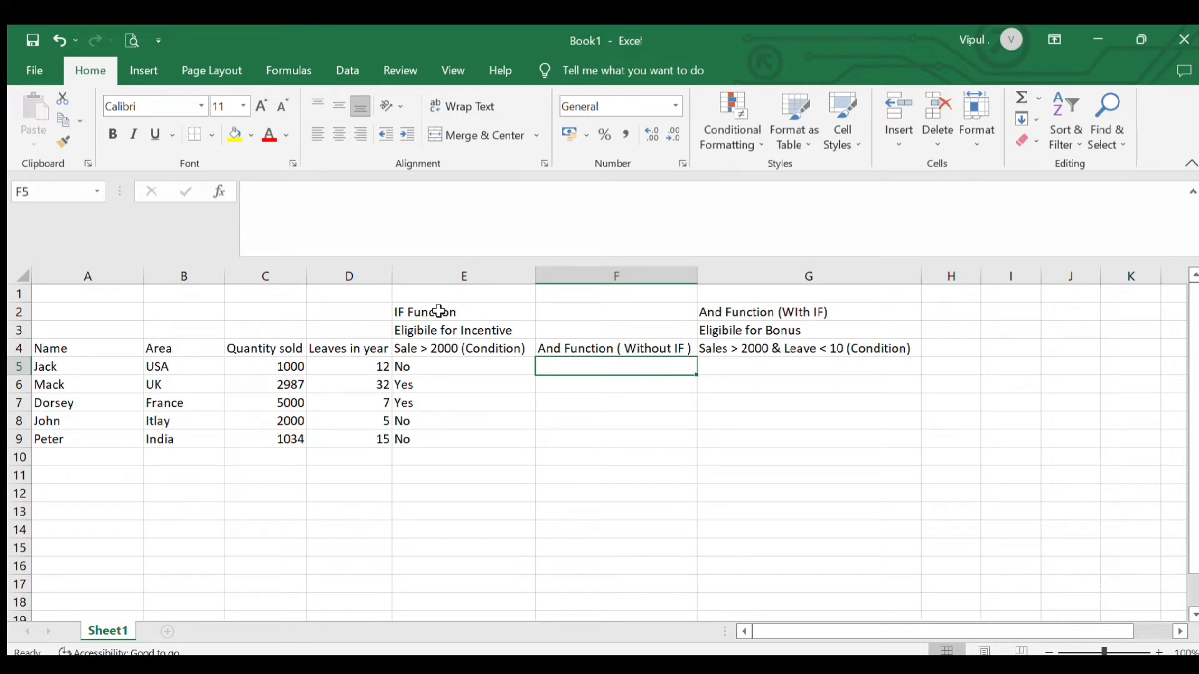
pyautogui.write('=')
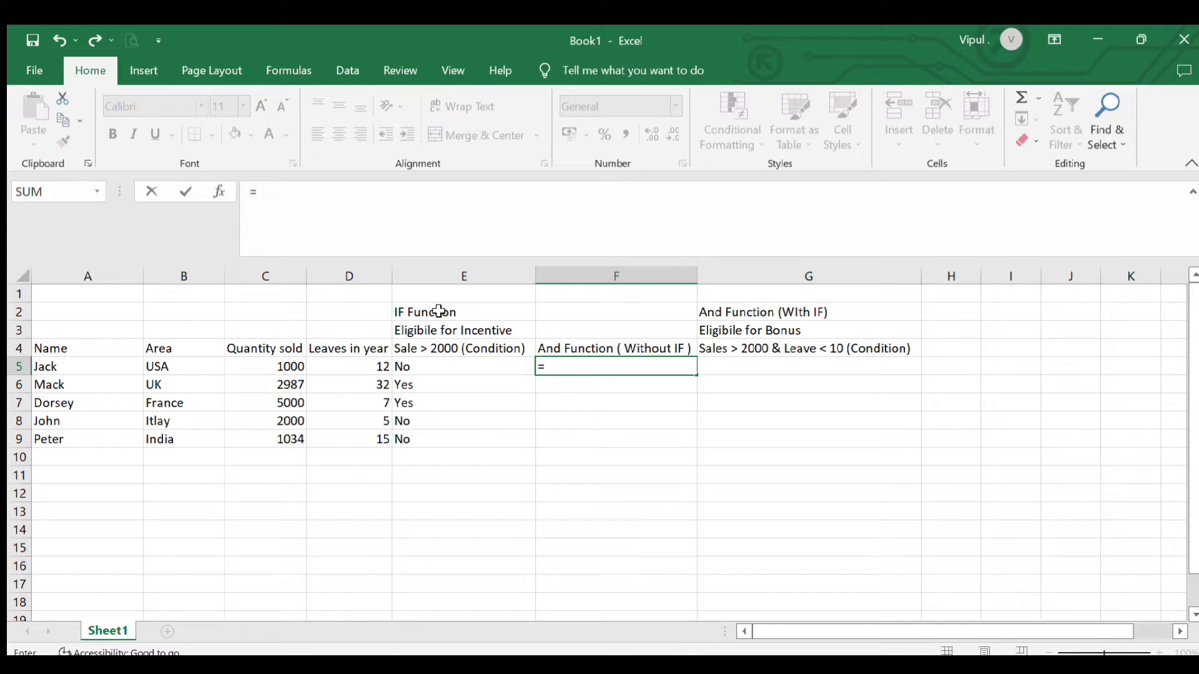
pyautogui.press('Escape')
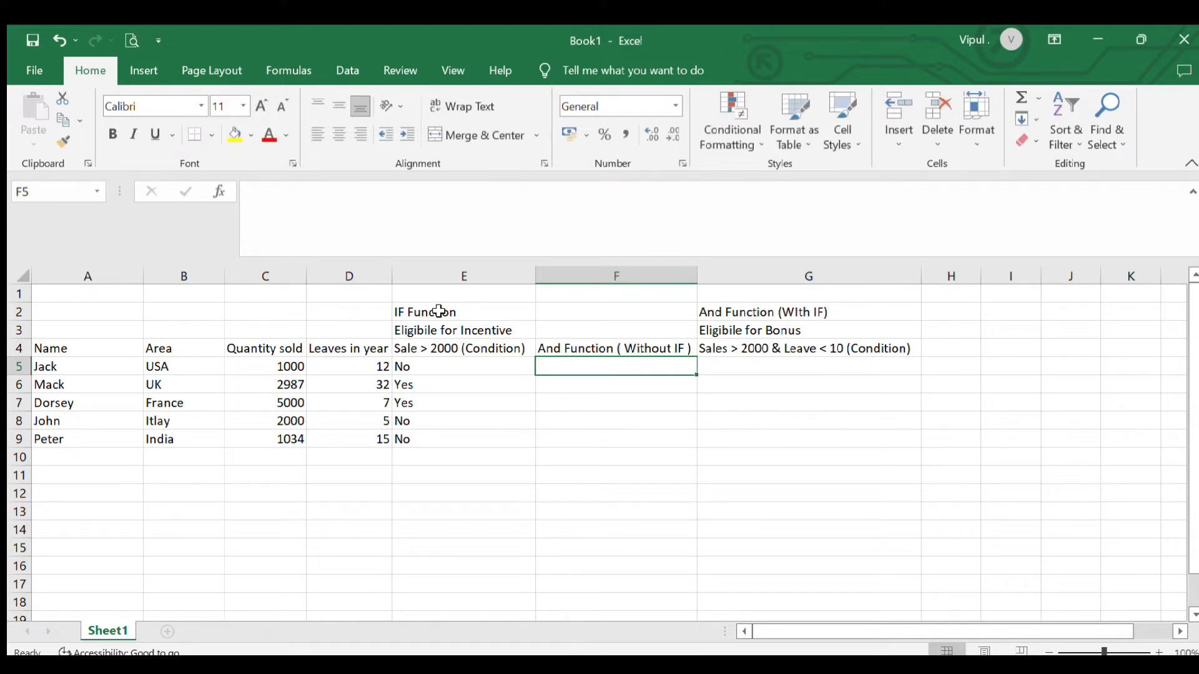
pyautogui.write('=')
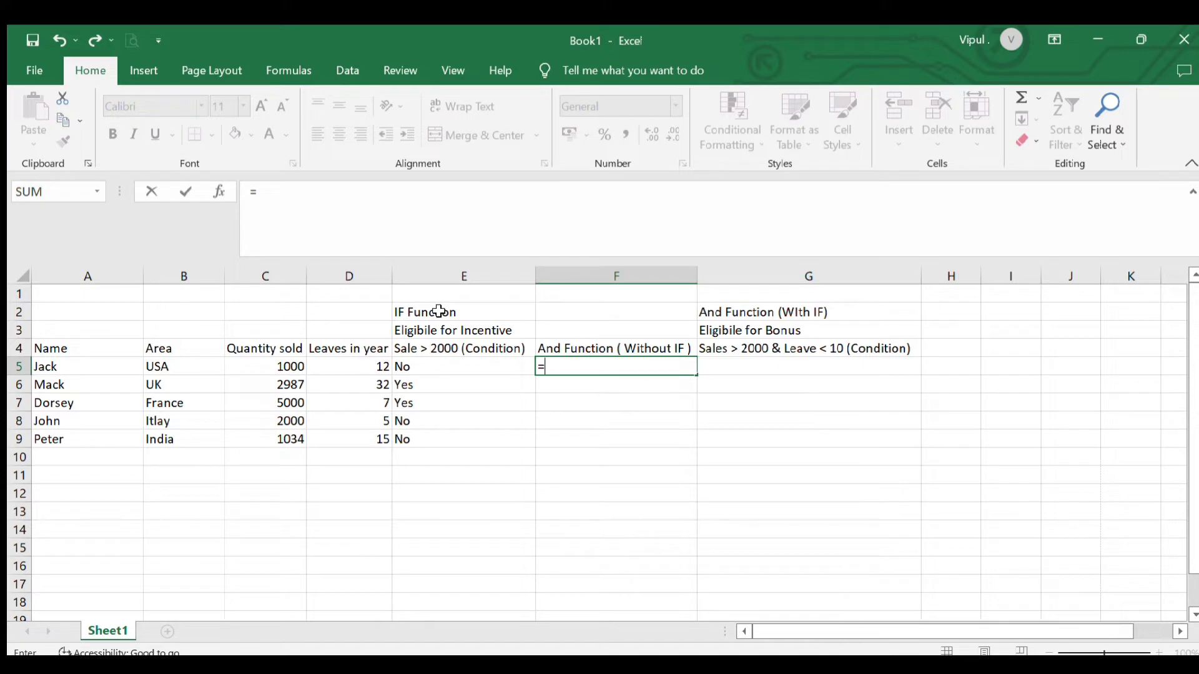
pyautogui.press('Escape')
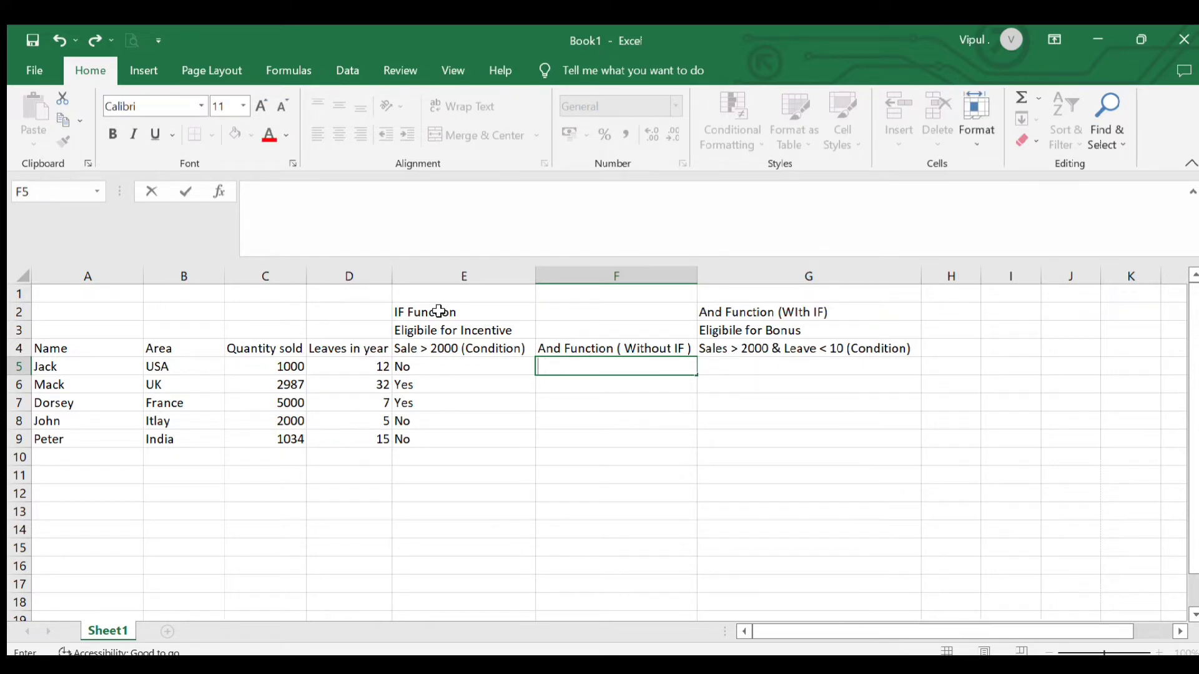
# Enter the formula =AND(C5>5000,D5>10) in cell F5 to test quantity sold and leaves without IF.
pyautogui.write('=')
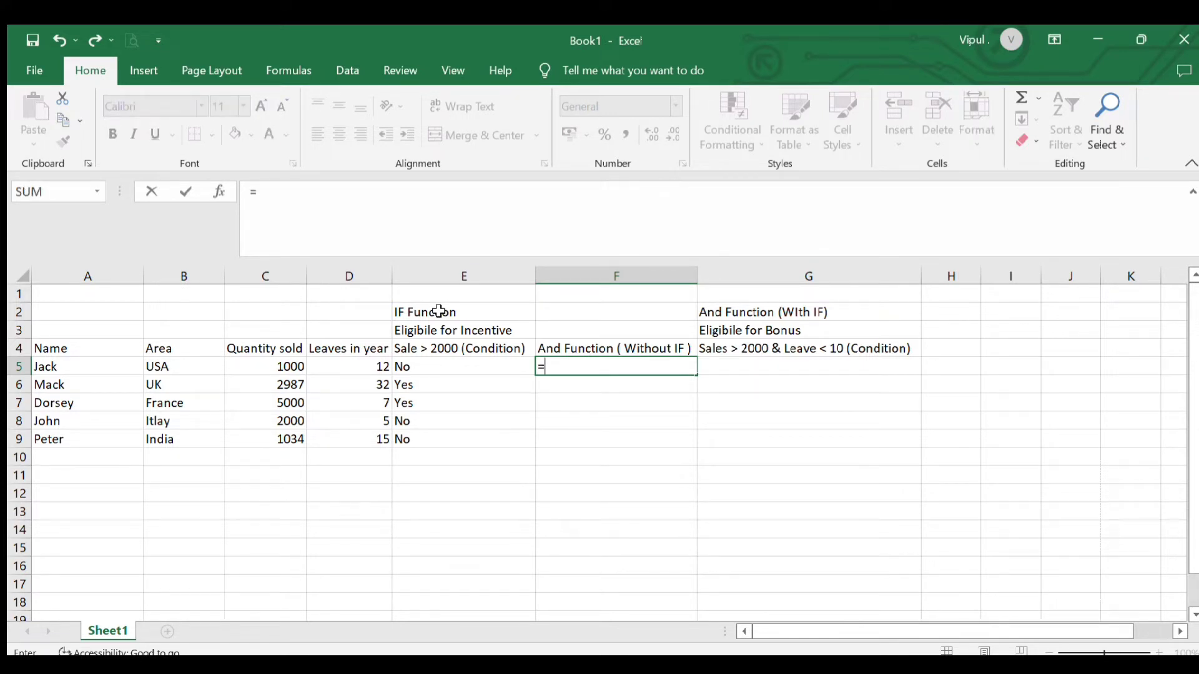
pyautogui.write('and(')
pyautogui.press('Left')
pyautogui.press('Left')
pyautogui.press('Left')
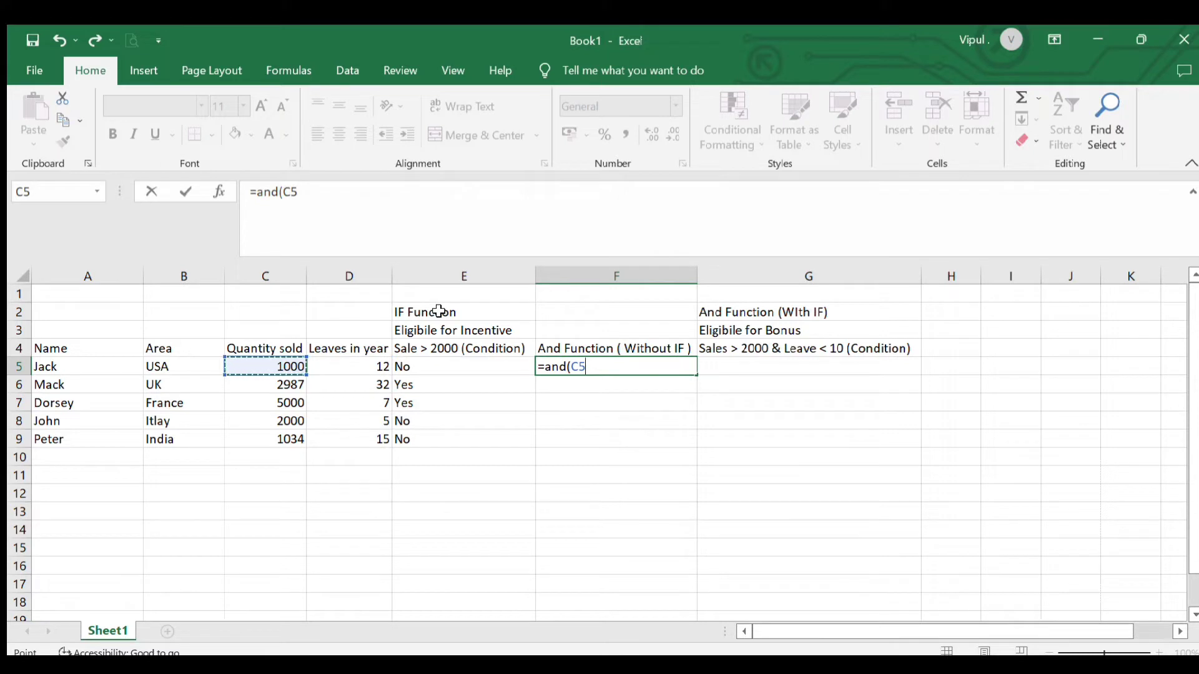
pyautogui.write('>5000,')
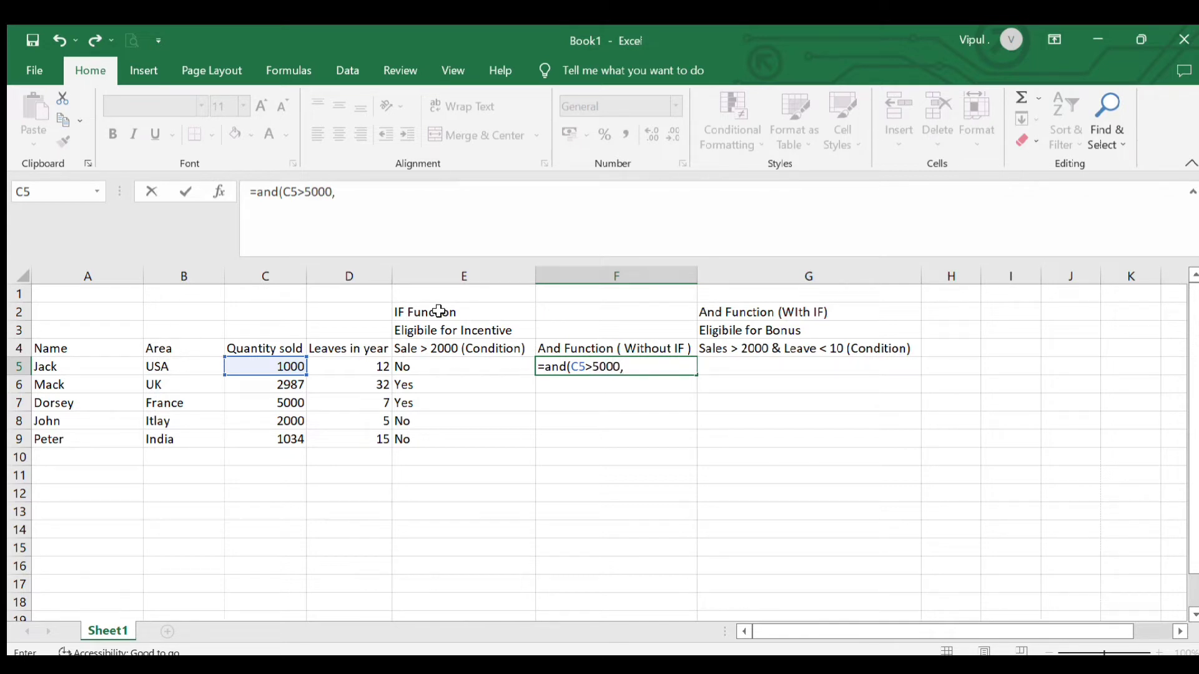
pyautogui.press('BackSpace')
pyautogui.press('Left')
pyautogui.press('Left')
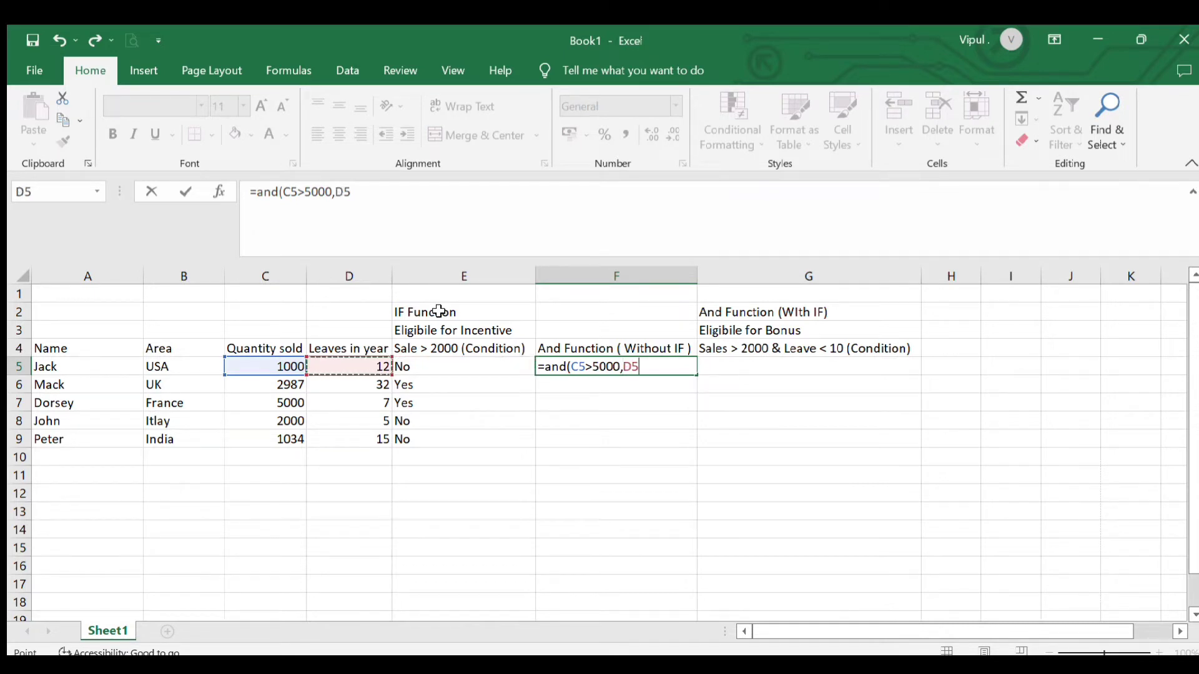
pyautogui.write('>10')
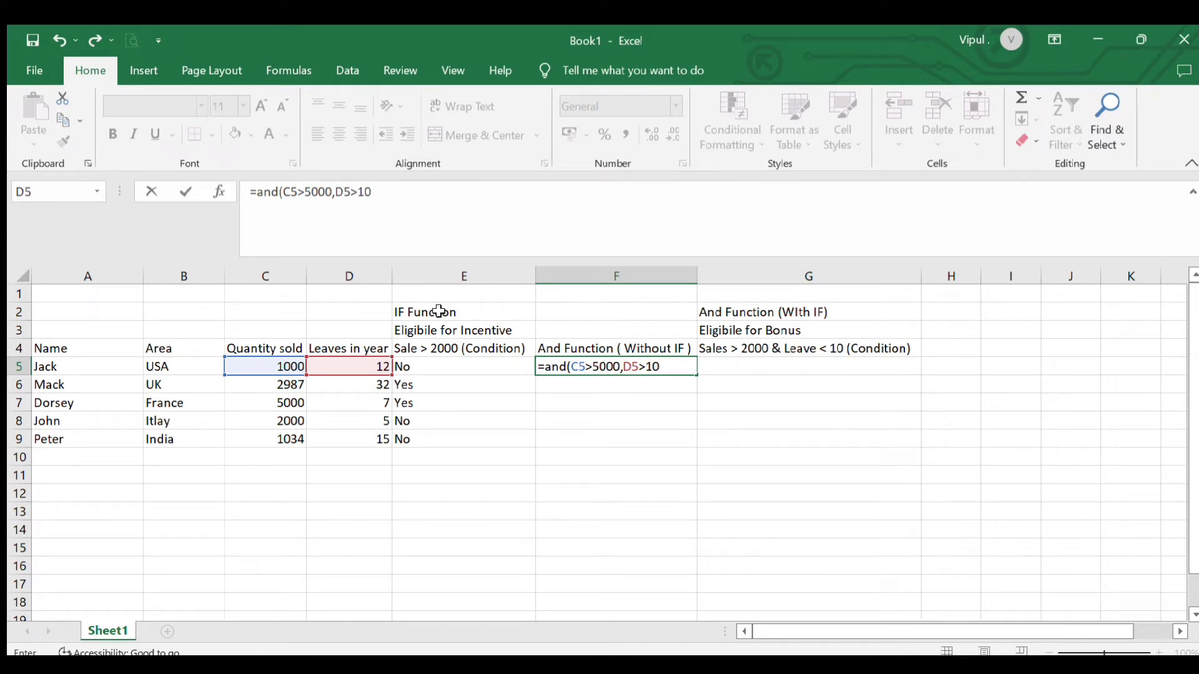
pyautogui.write(')')
pyautogui.press('Return')
pyautogui.press('Up')
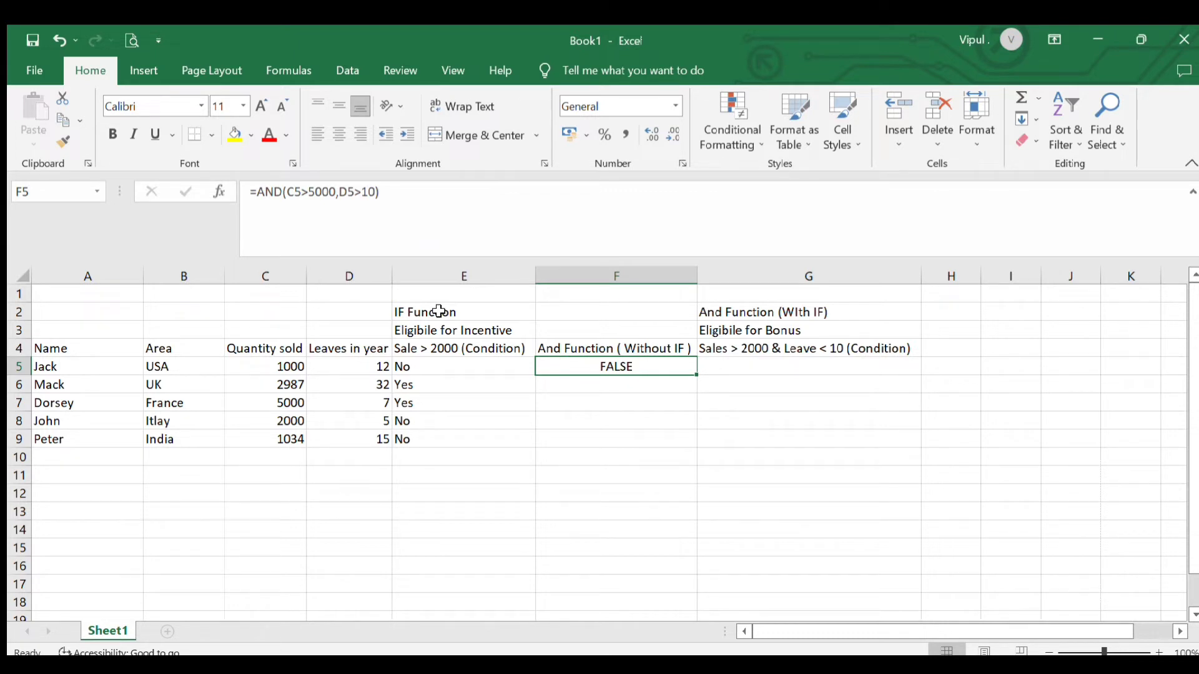
# Compare the AND result in F5 with the quantity sold in C5 and the leaves in D5.
pyautogui.press('Left')
pyautogui.press('Left')
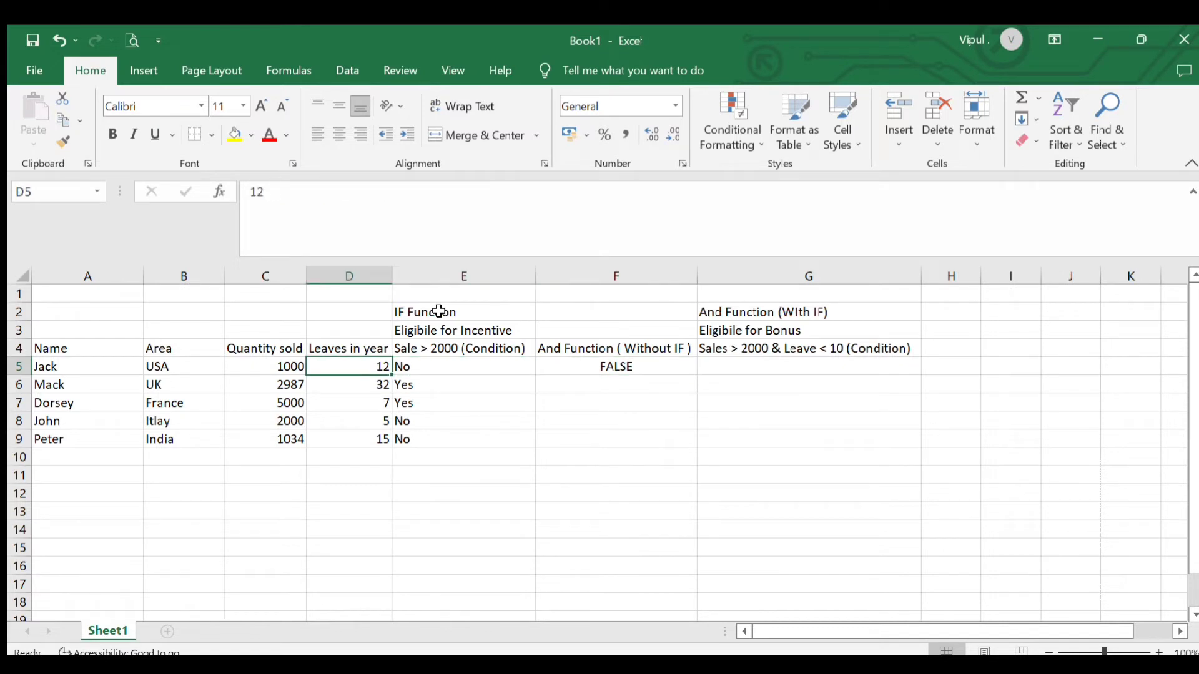
pyautogui.press('Right')
pyautogui.press('Right')
pyautogui.press('Right')
pyautogui.press('Left')
pyautogui.press('Left')
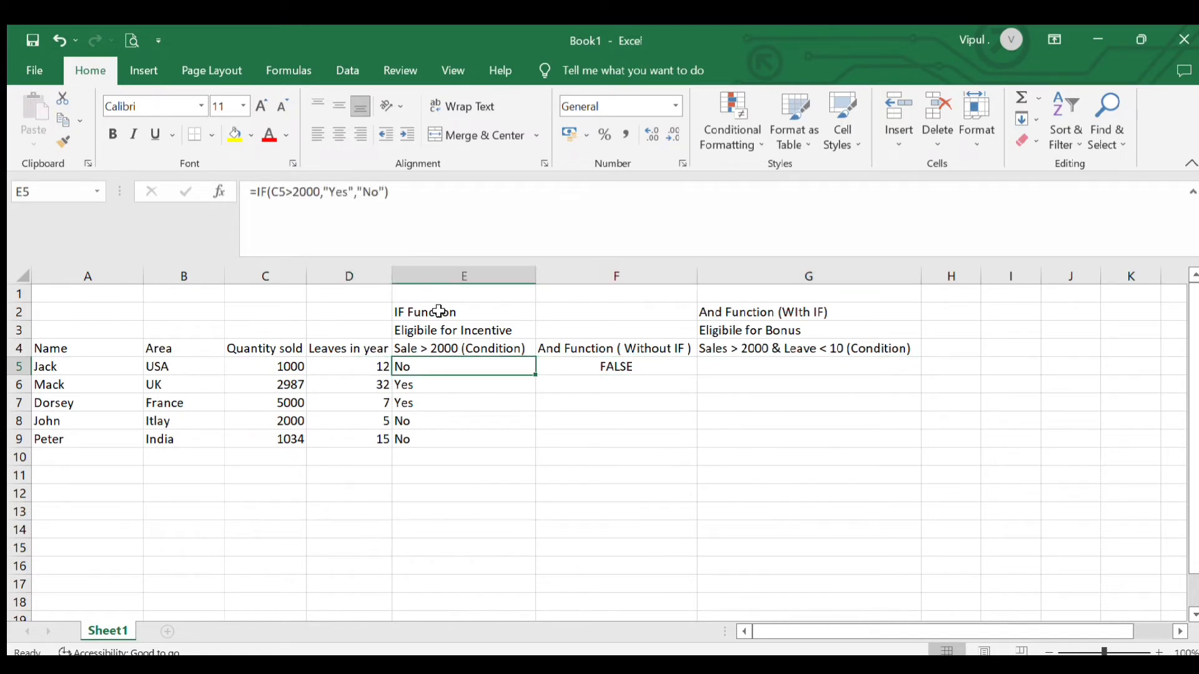
pyautogui.press('Left')
pyautogui.press('Left')
pyautogui.press('Right')
pyautogui.press('Right')
pyautogui.press('Right')
pyautogui.press('Left')
pyautogui.press('Left')
pyautogui.press('Left')
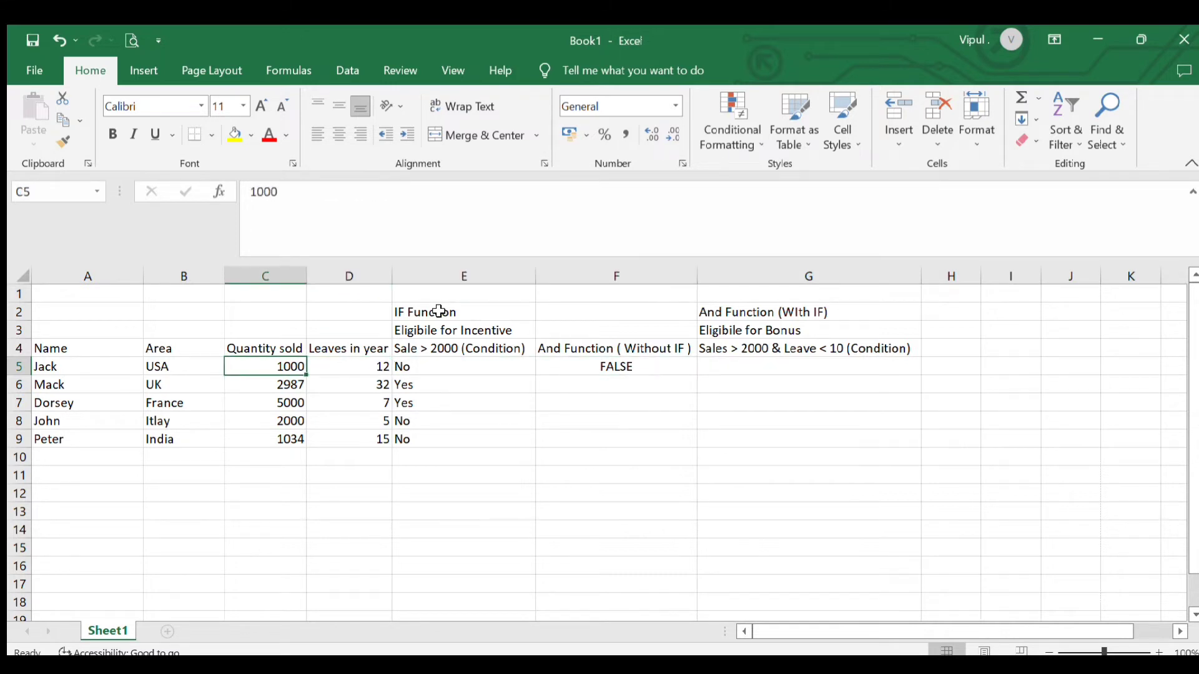
pyautogui.press('Right')
pyautogui.press('Right')
pyautogui.press('Right')
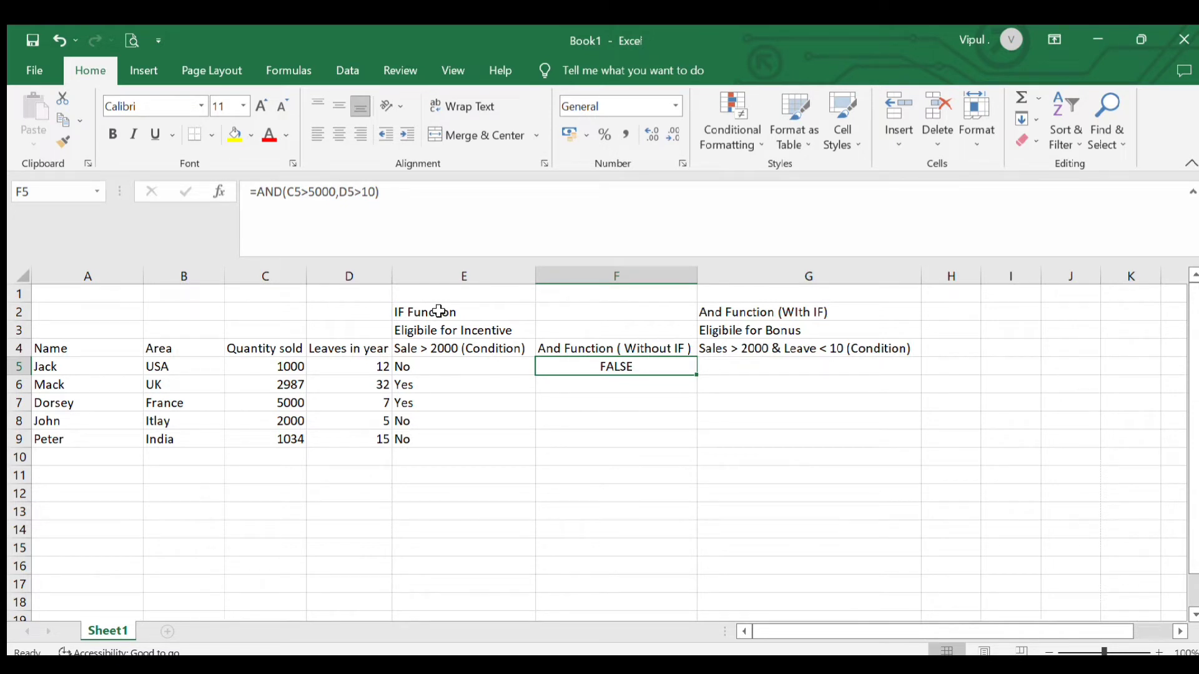
# Set the quantity threshold in the F5 formula to 800 so it reads =AND(C5>800,D5>10).
pyautogui.click(304, 200)
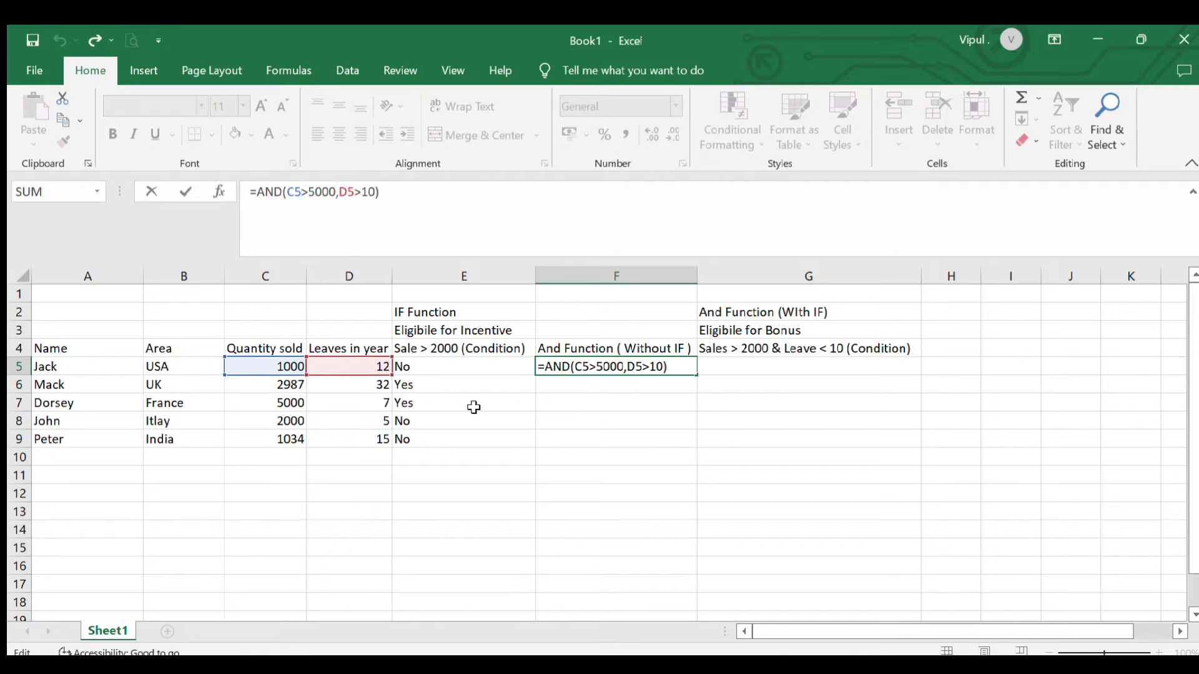
pyautogui.press('BackSpace')
pyautogui.press('BackSpace')
pyautogui.press('BackSpace')
pyautogui.press('BackSpace')
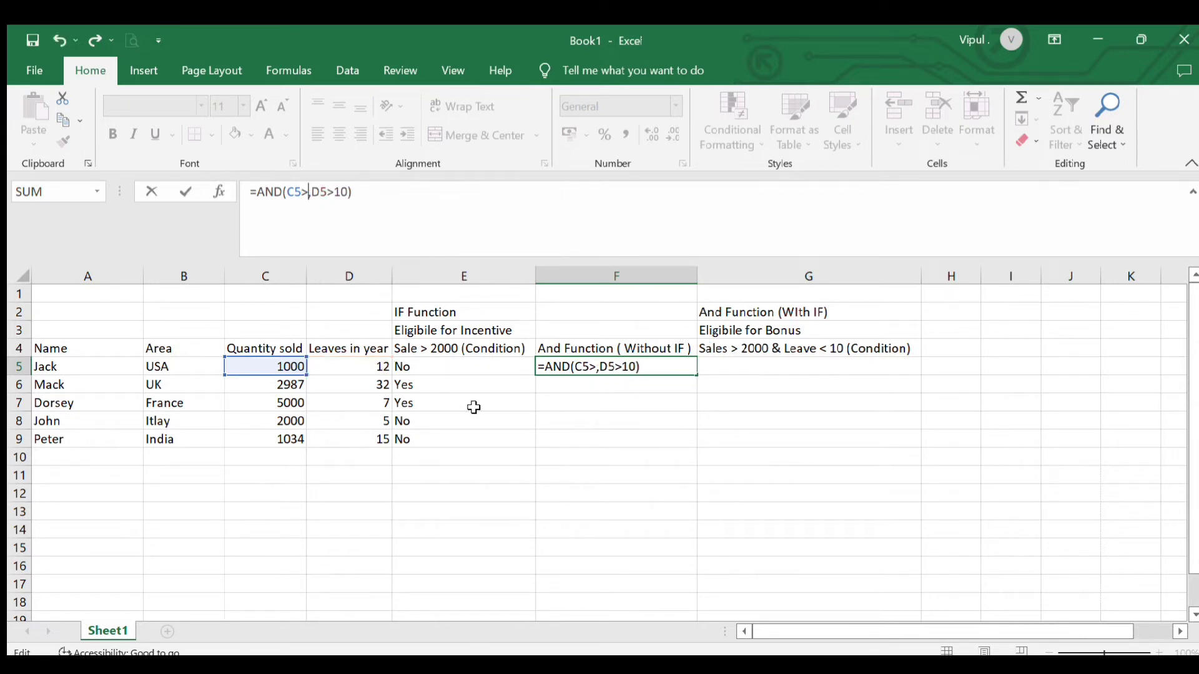
pyautogui.write('800')
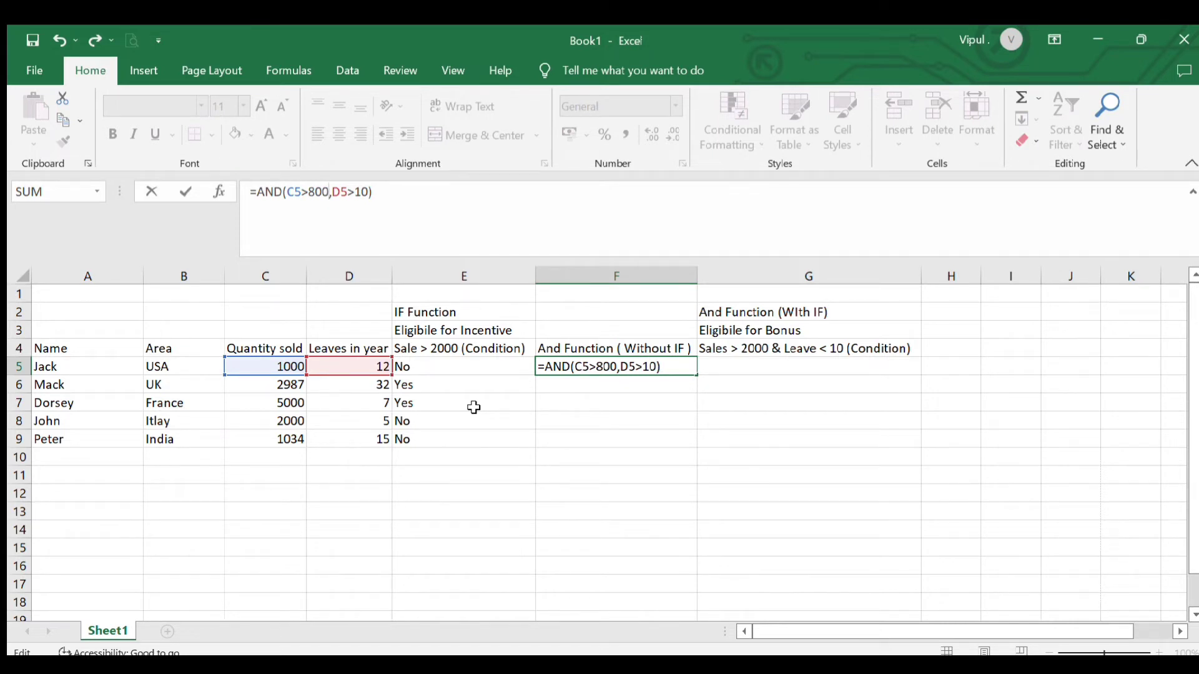
pyautogui.press('Return')
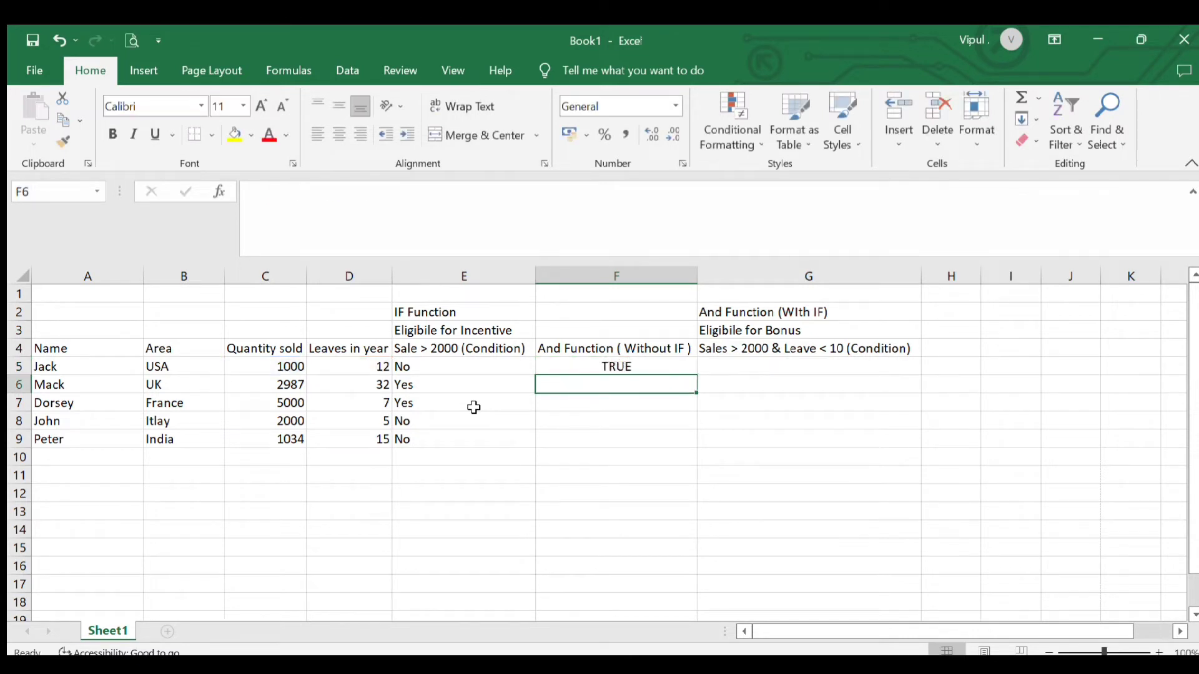
pyautogui.press('Up')
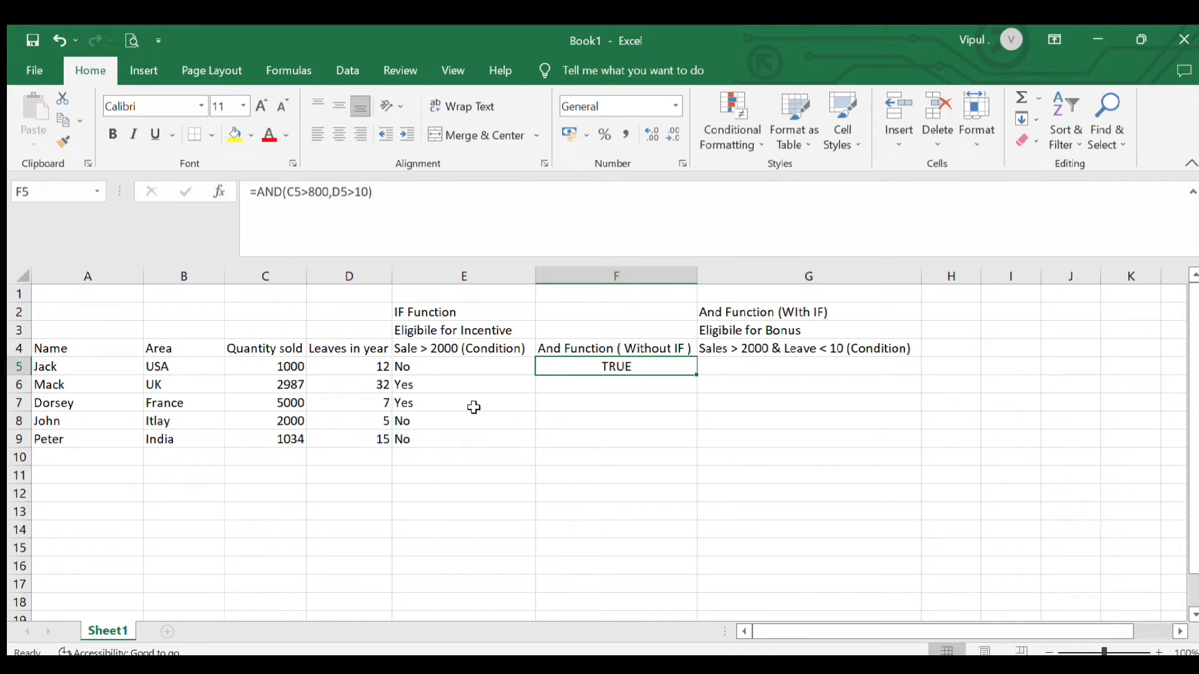
# Copy the AND formula from F5 down through F9 for the remaining employees.
pyautogui.hotkey('ctrl', 'c')
pyautogui.hotkey('shift', 'Down')
pyautogui.hotkey('shift', 'Down')
pyautogui.hotkey('shift', 'Down')
pyautogui.hotkey('shift', 'Down')
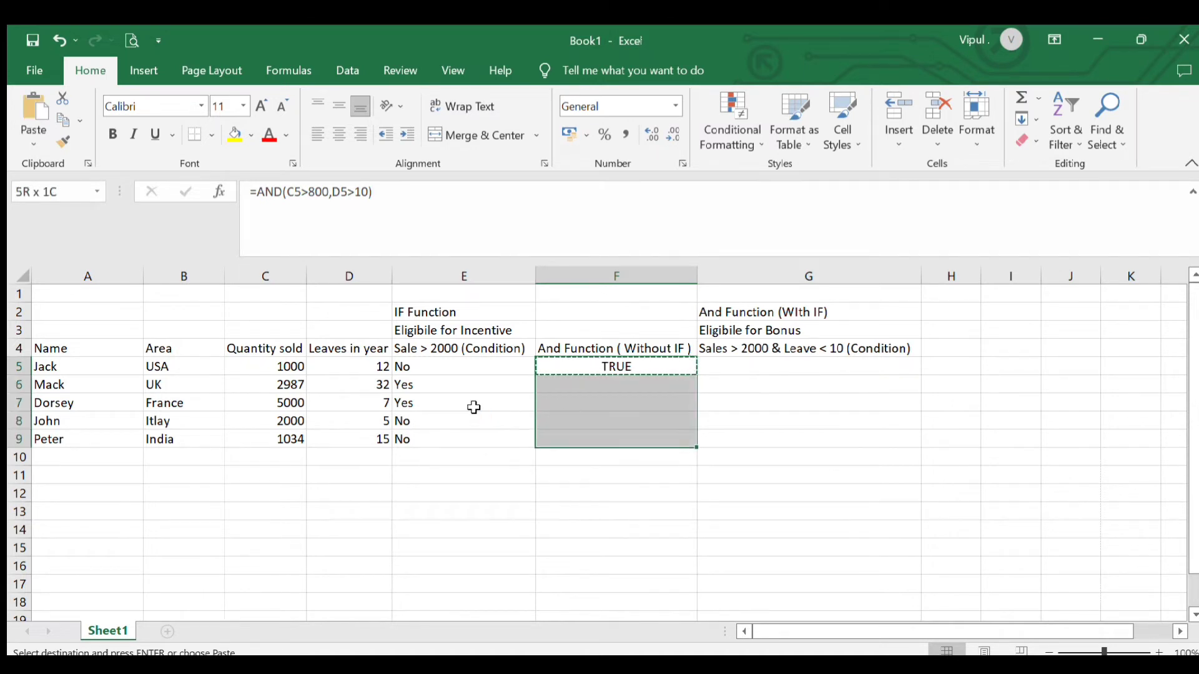
pyautogui.press('Return')
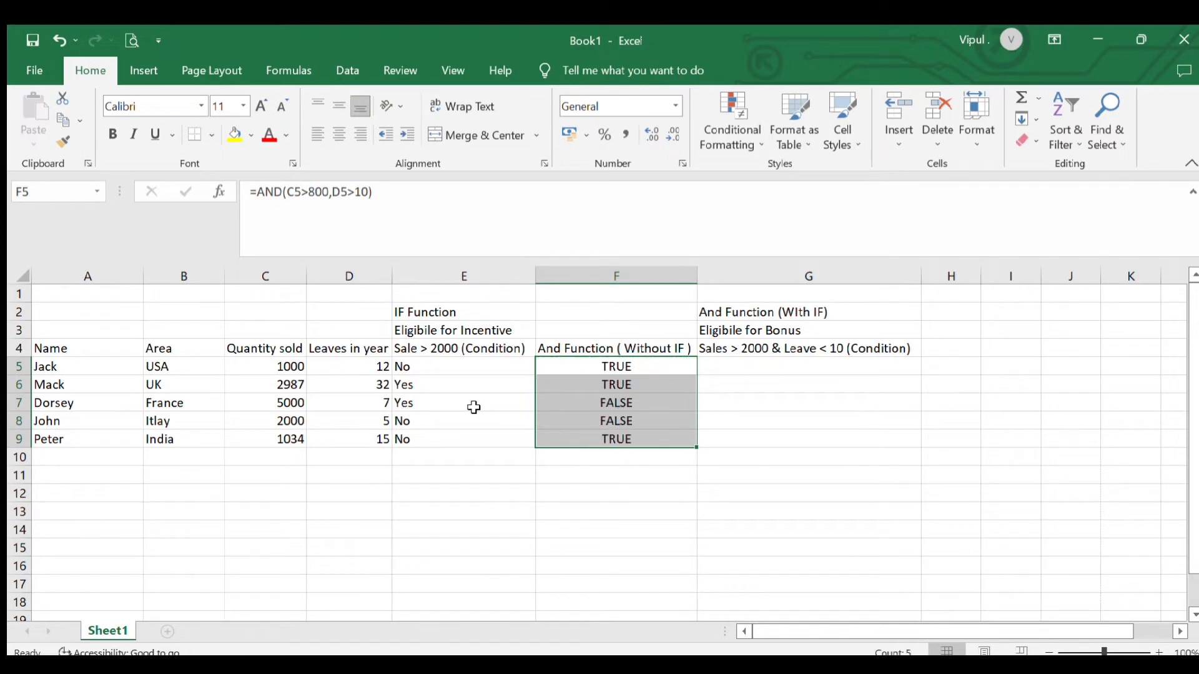
# Examine the AND results in F6 through F9, comparing row 7 with its quantity sold and leaves.
pyautogui.press('Down')
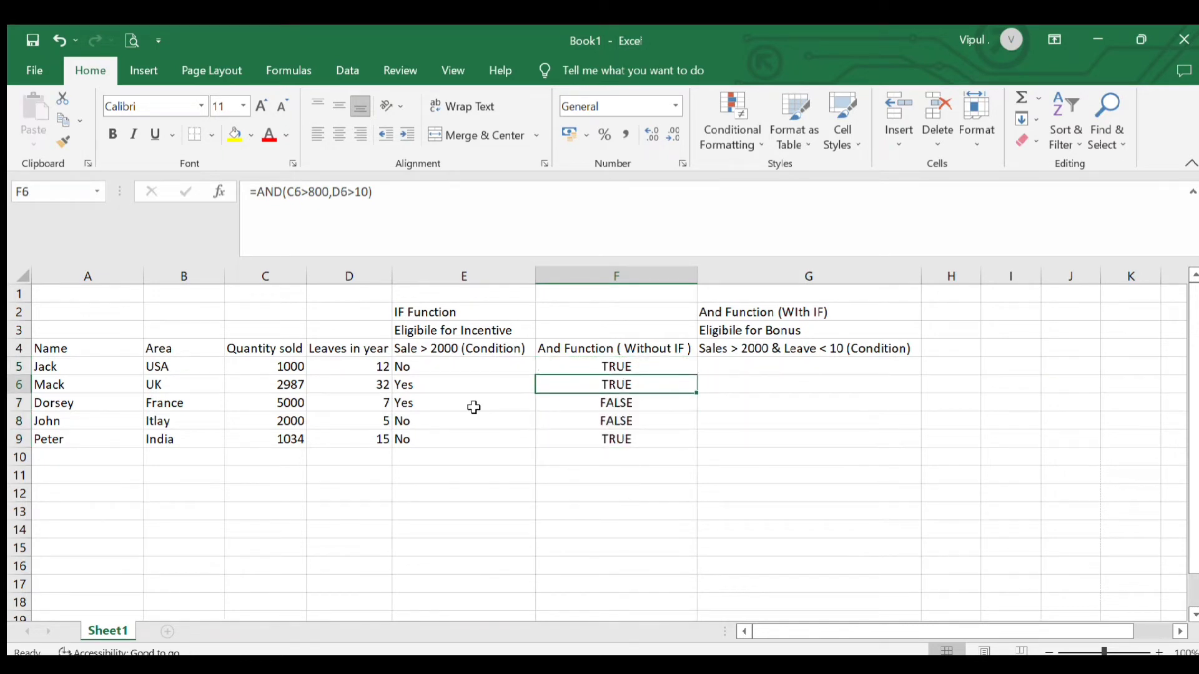
pyautogui.press('Down')
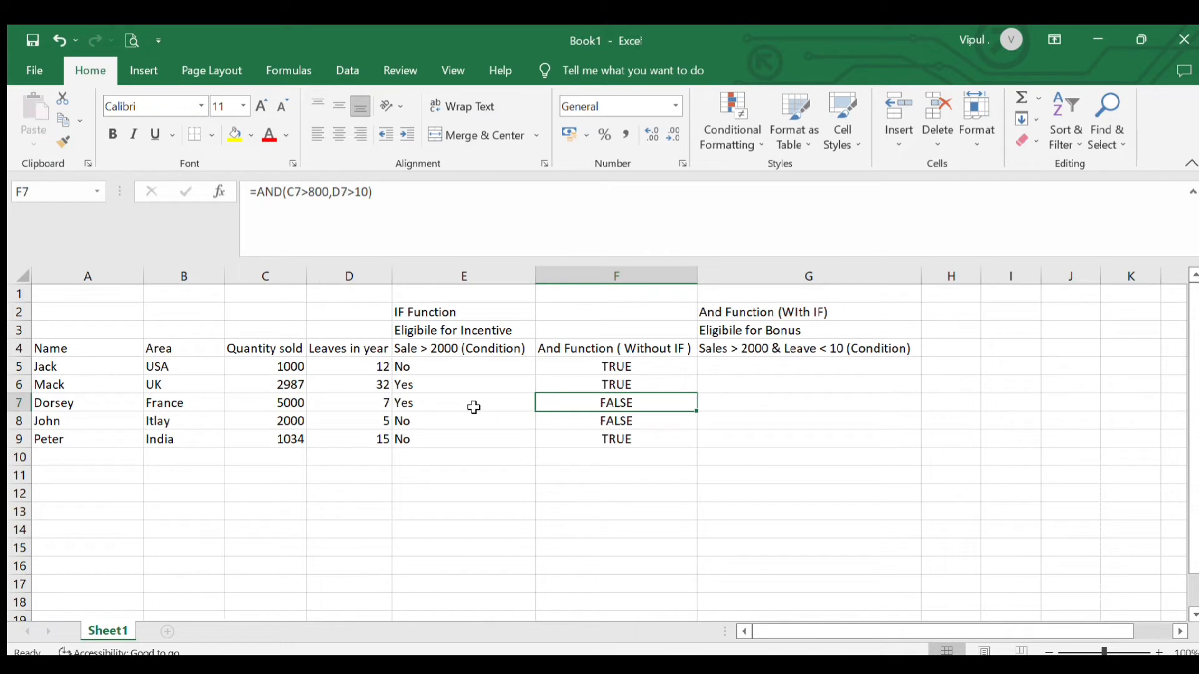
pyautogui.press('Left')
pyautogui.press('Left')
pyautogui.press('Left')
pyautogui.press('Right')
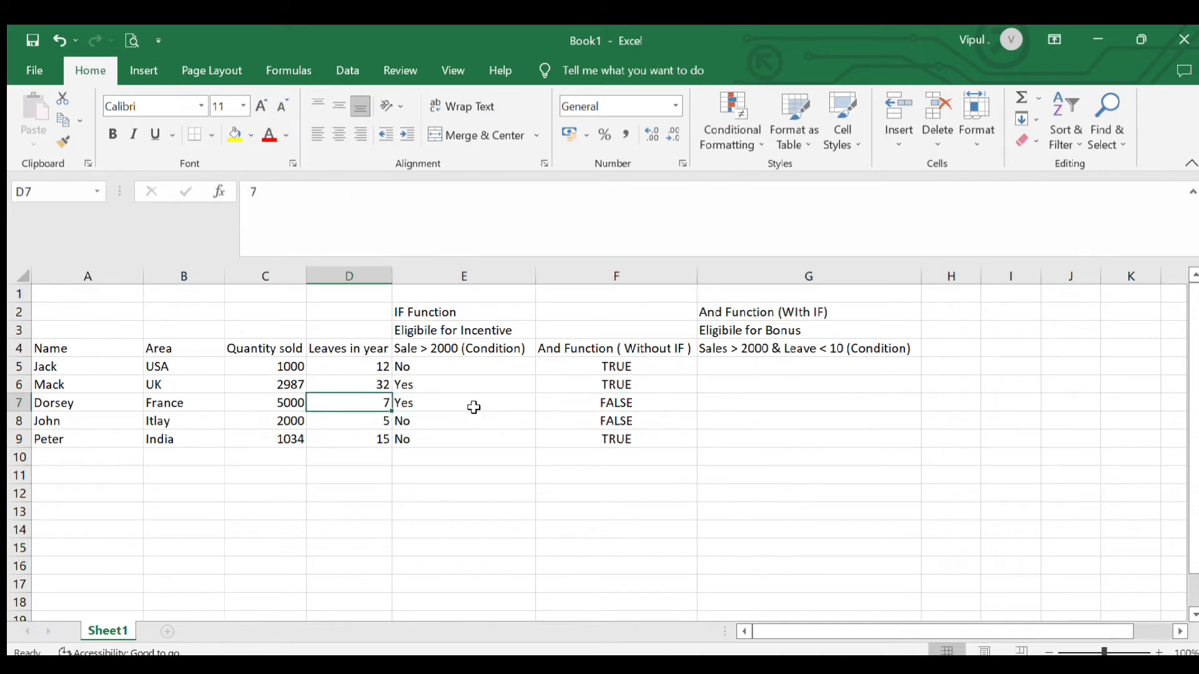
pyautogui.press('Left')
pyautogui.press('Right')
pyautogui.press('Right')
pyautogui.press('Right')
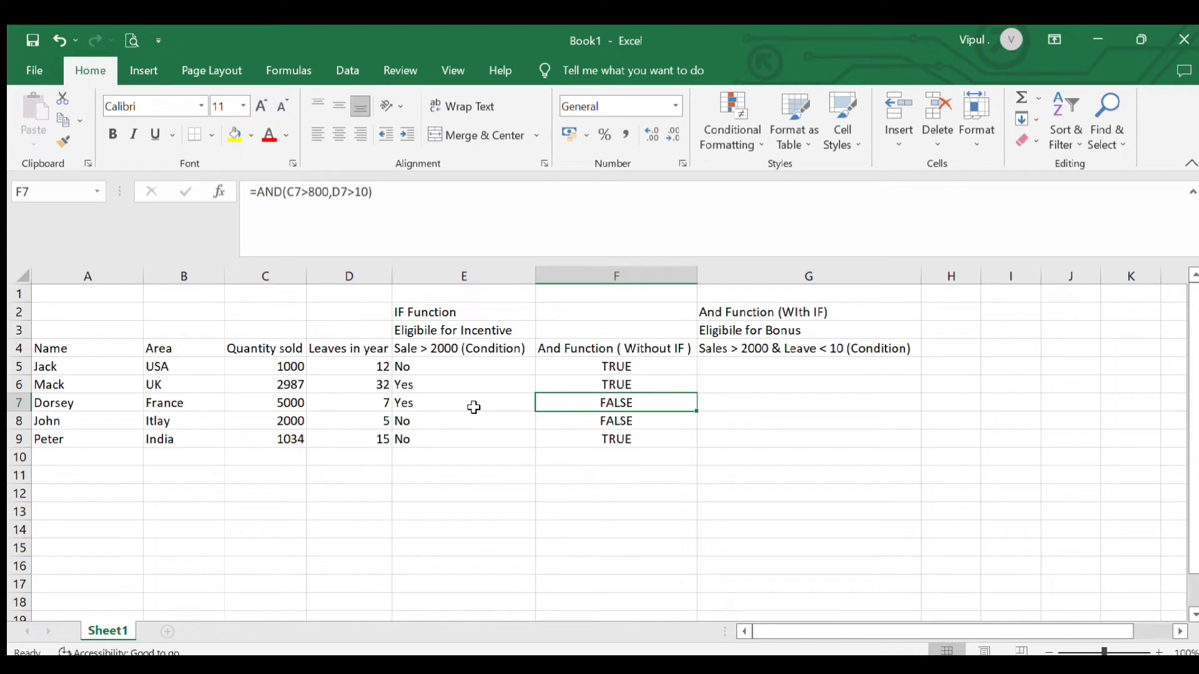
pyautogui.press('Left')
pyautogui.press('Left')
pyautogui.press('Right')
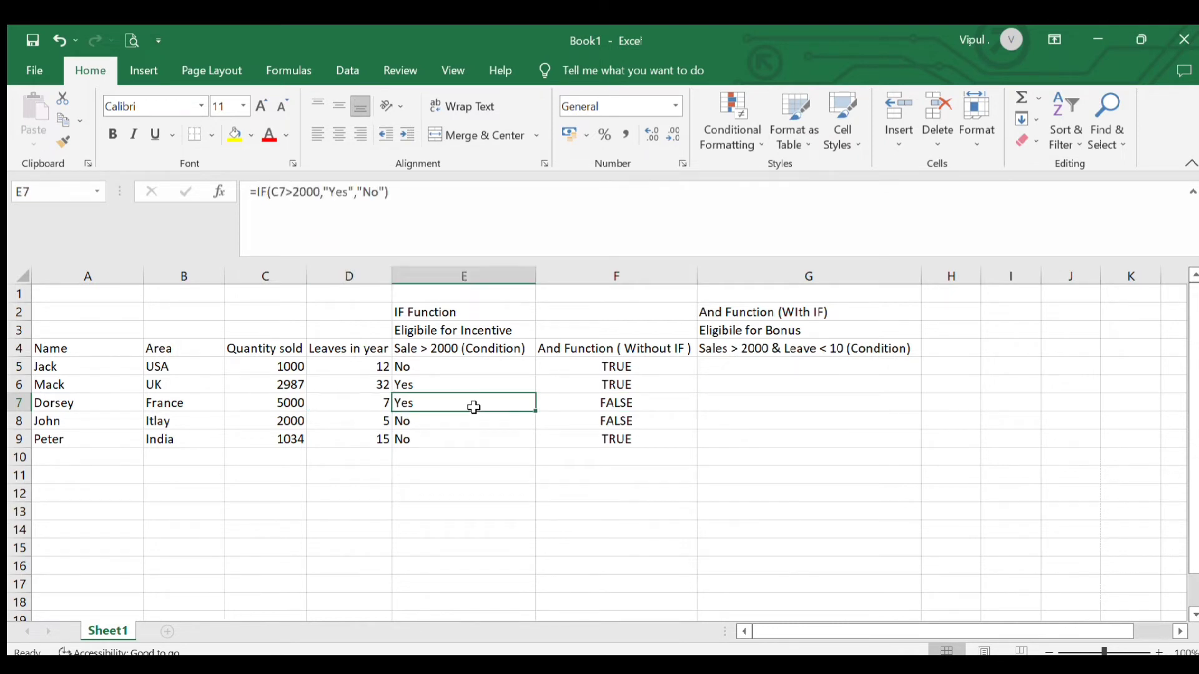
pyautogui.press('Right')
pyautogui.press('Right')
pyautogui.press('Left')
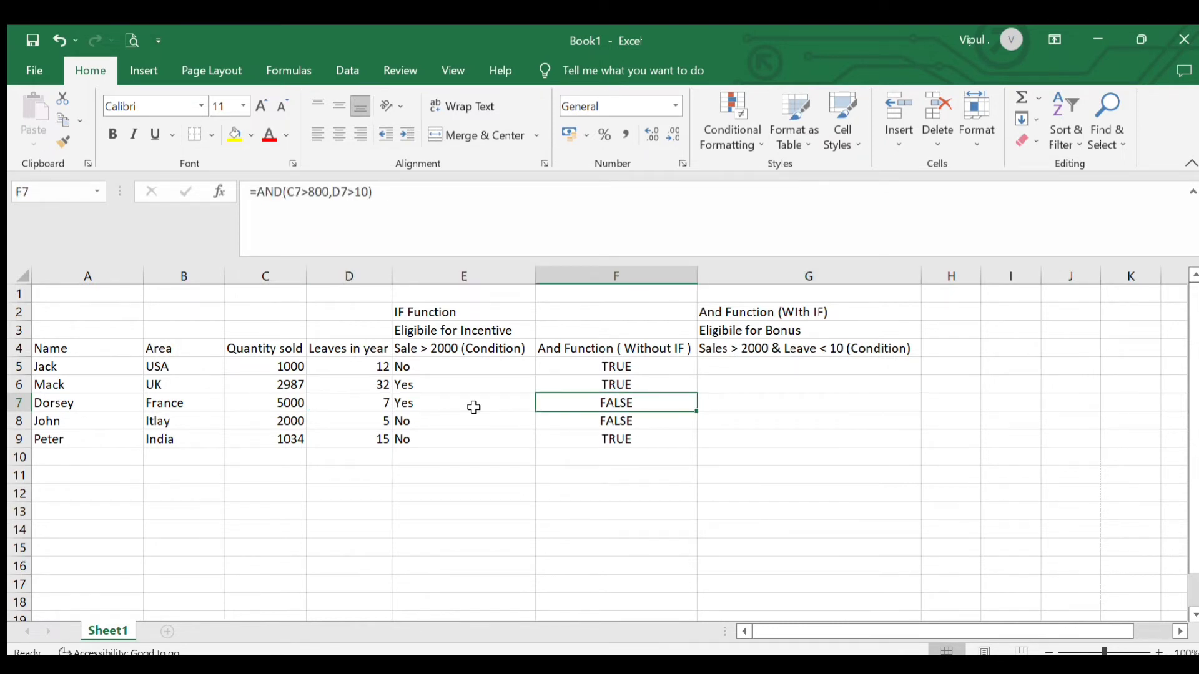
pyautogui.press('Left')
pyautogui.press('Left')
pyautogui.press('Left')
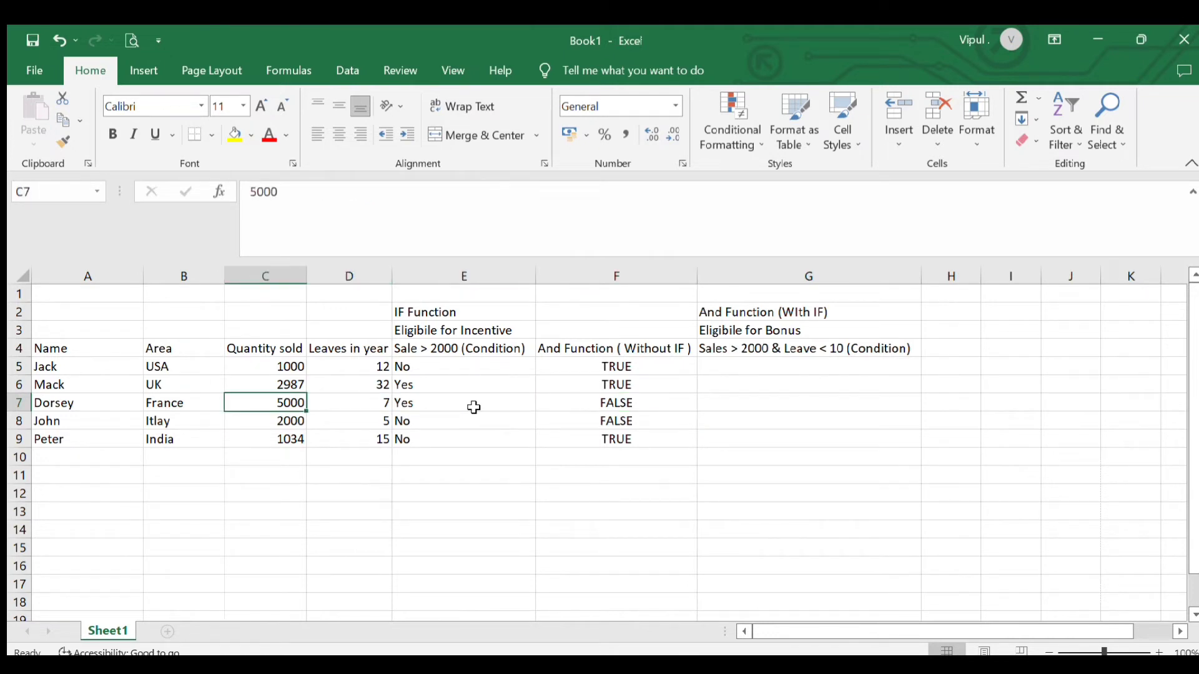
pyautogui.press('Right')
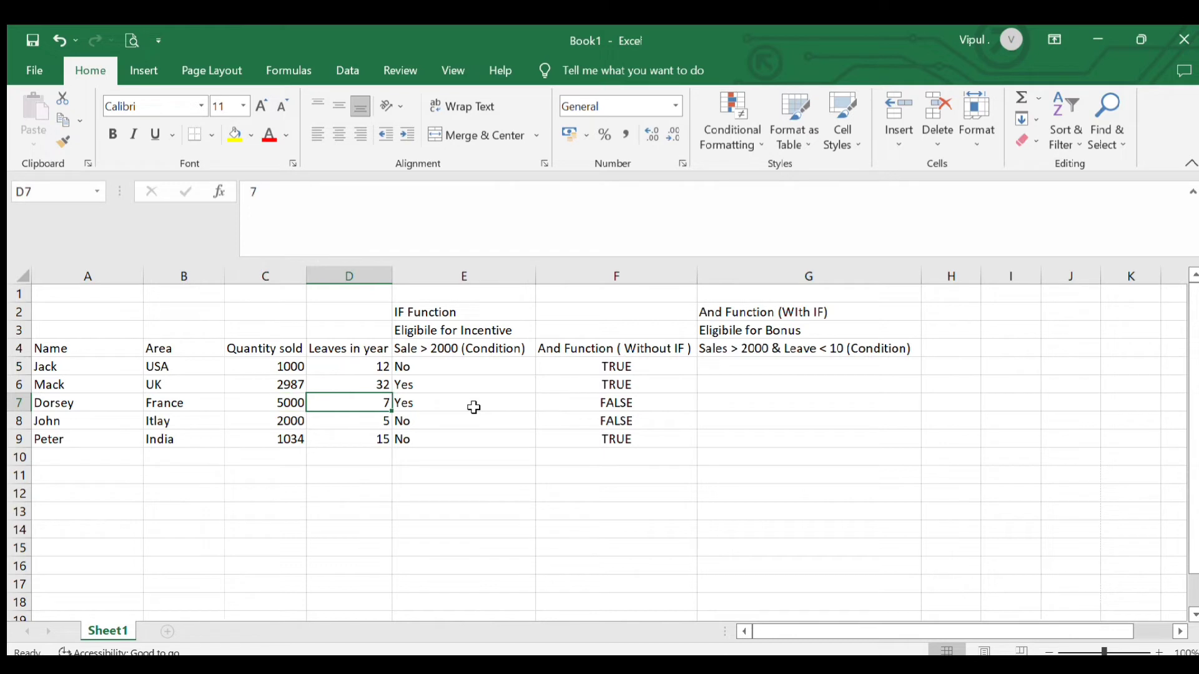
pyautogui.press('Right')
pyautogui.press('Right')
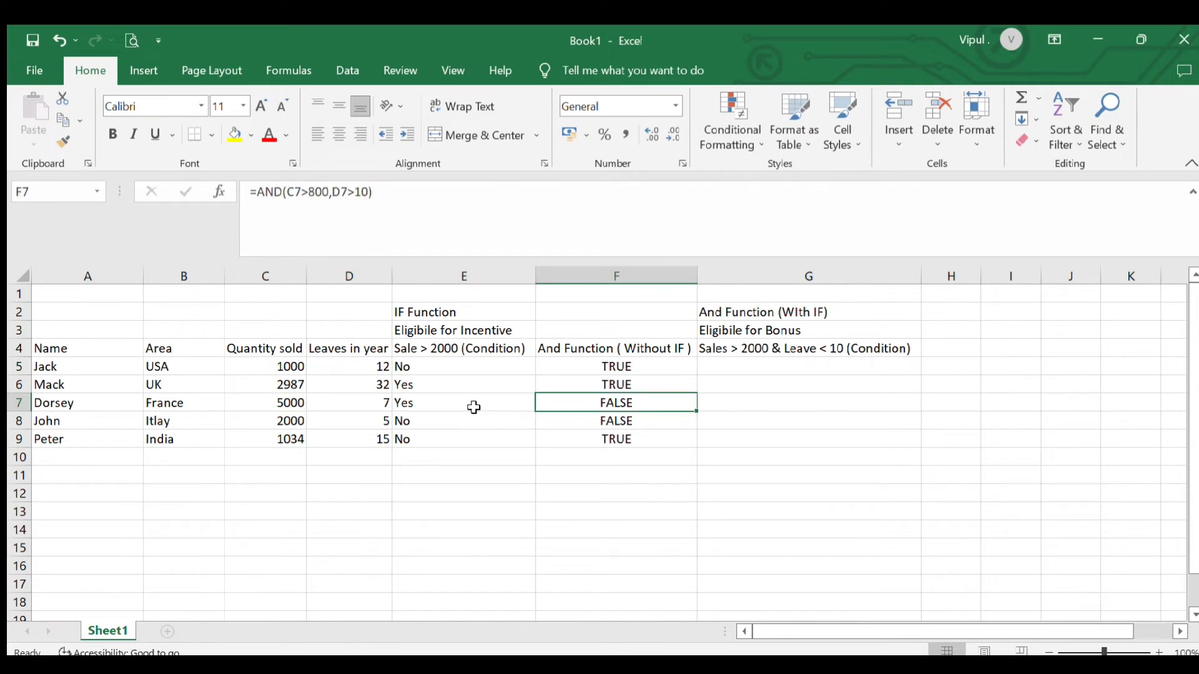
pyautogui.press('Down')
pyautogui.press('Down')
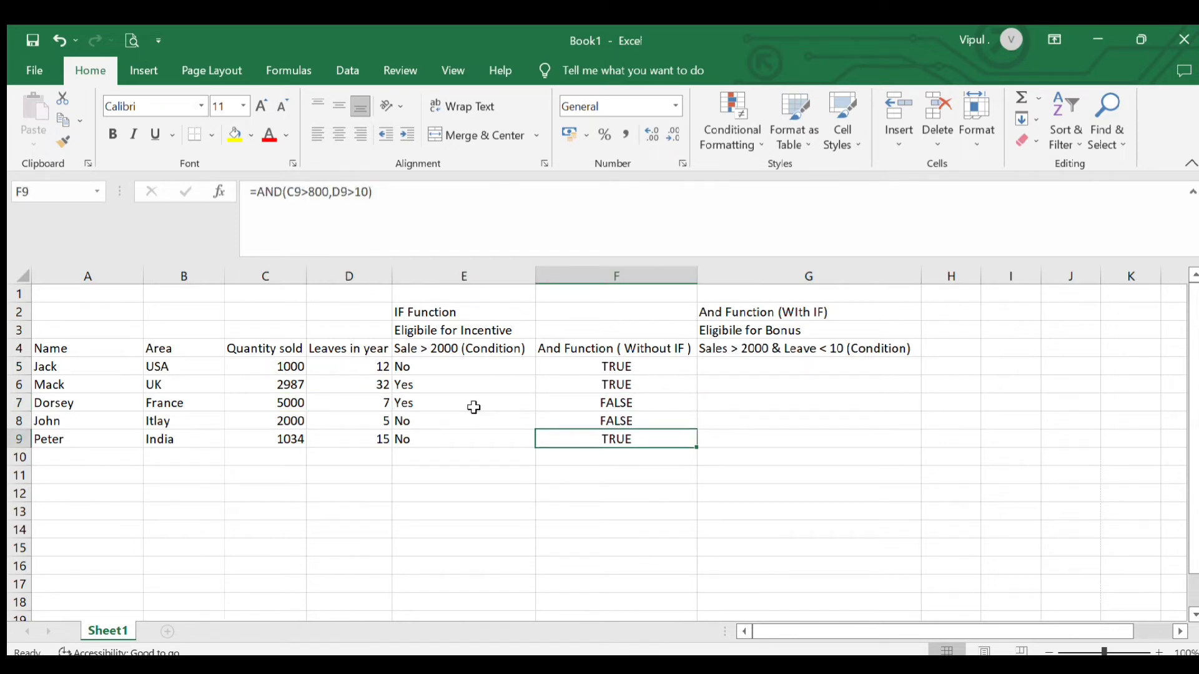
# Examine the headings above columns E, F and G, including the bonus condition in G4.
pyautogui.press('Up')
pyautogui.press('Up')
pyautogui.press('Up')
pyautogui.press('Up')
pyautogui.press('Up')
pyautogui.press('Right')
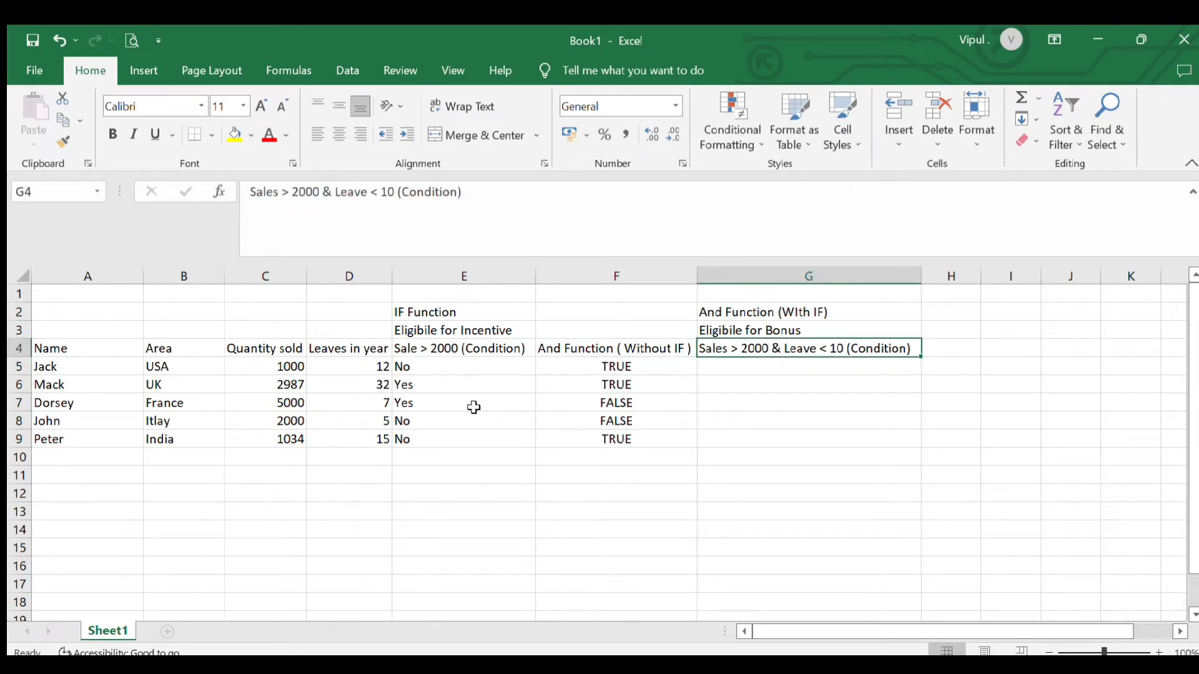
pyautogui.press('Left')
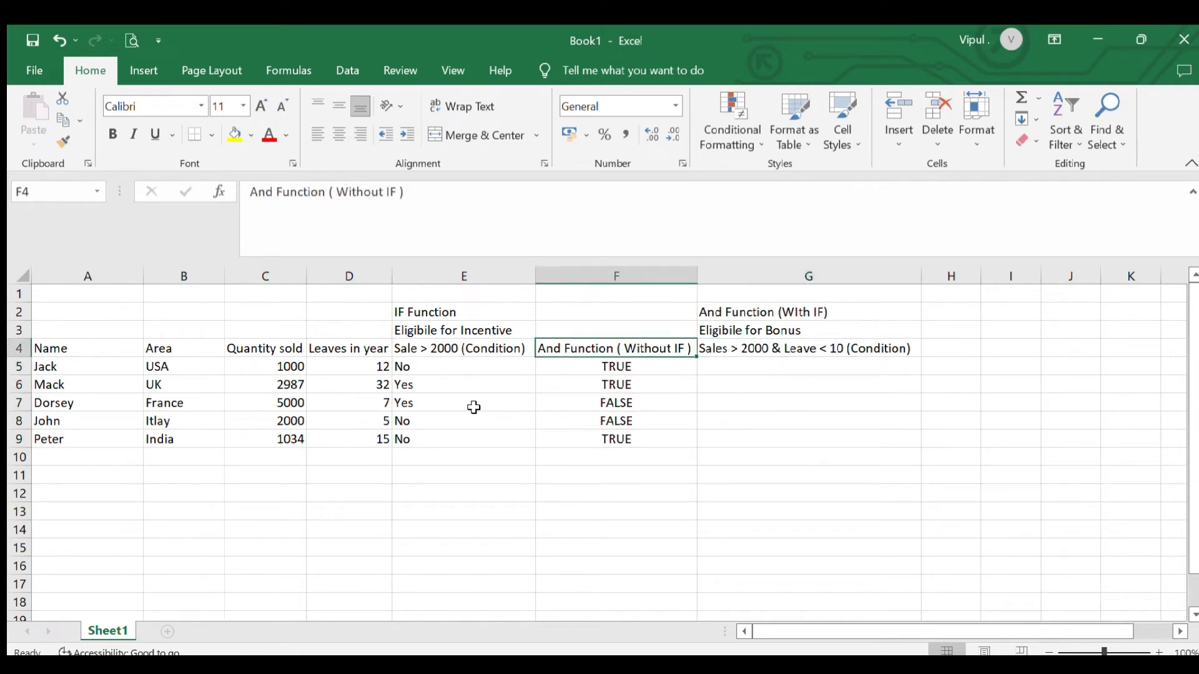
pyautogui.press('Left')
pyautogui.press('Up')
pyautogui.press('Up')
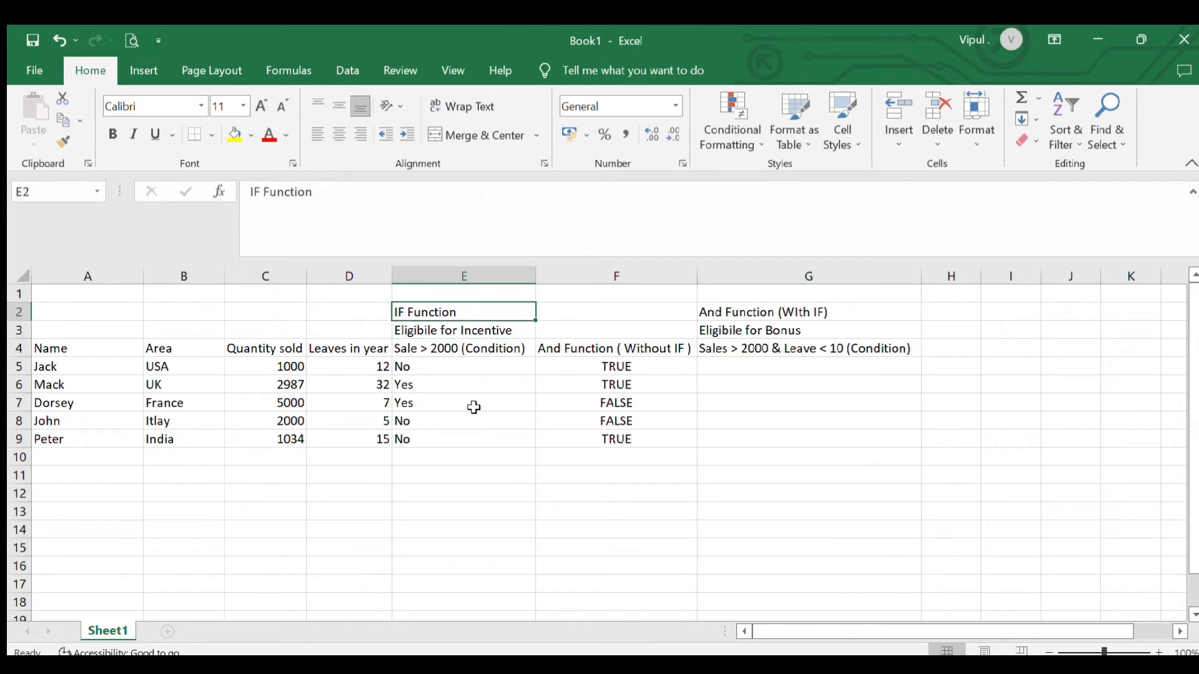
pyautogui.press('Down')
pyautogui.press('Right')
pyautogui.press('Right')
pyautogui.press('Up')
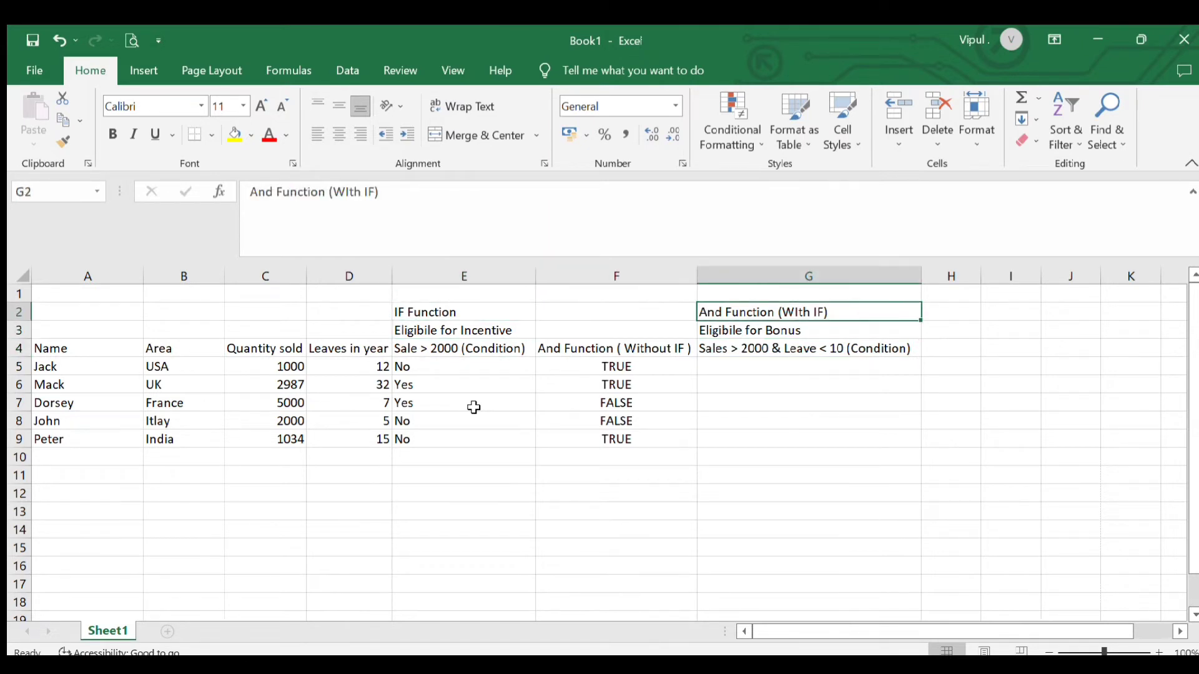
pyautogui.press('Down')
pyautogui.press('Down')
pyautogui.press('Up')
pyautogui.press('Down')
pyautogui.press('Down')
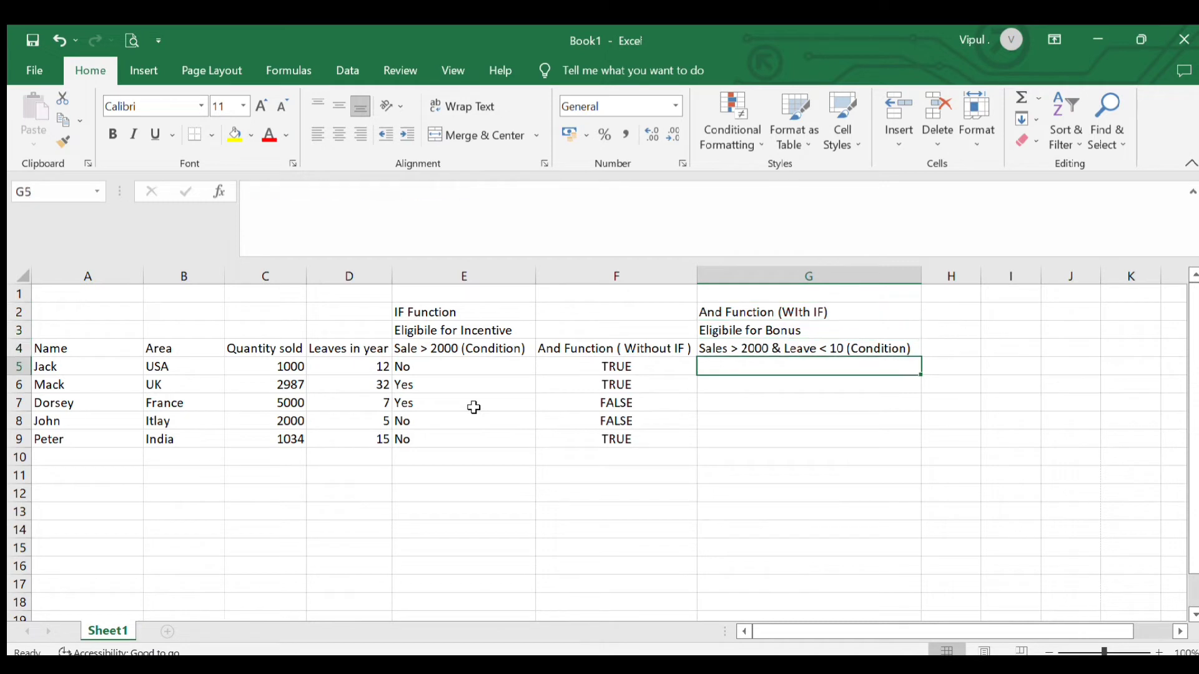
pyautogui.press('Up')
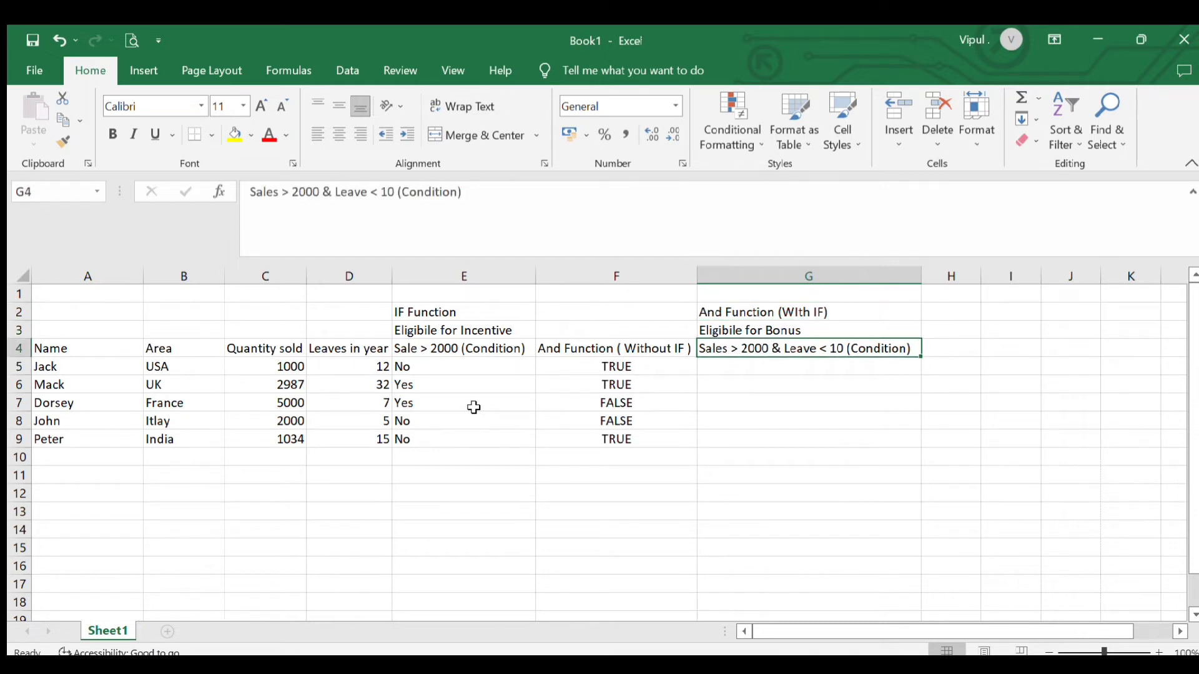
# Review the employee rows and the quantity sold and leaves columns against the bonus condition in G4.
pyautogui.press('Up')
pyautogui.press('Left')
pyautogui.press('Left')
pyautogui.press('Left')
pyautogui.press('Left')
pyautogui.press('Left')
pyautogui.press('Left')
pyautogui.press('Down')
pyautogui.press('Down')
pyautogui.press('Down')
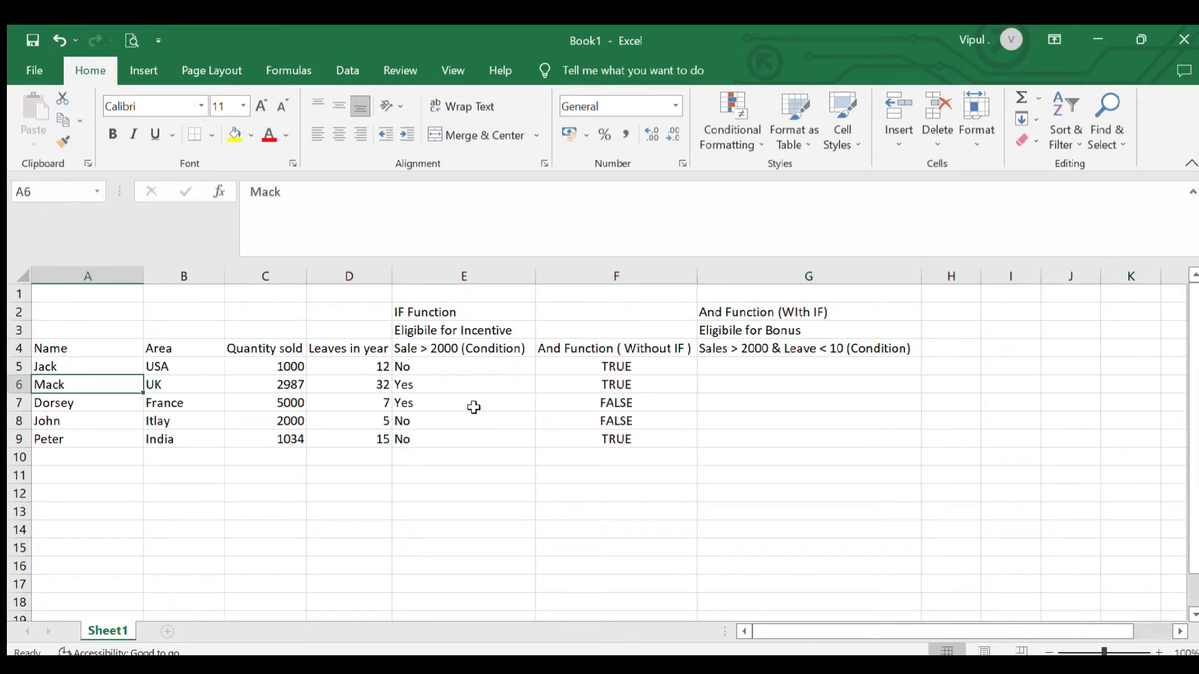
pyautogui.press('Right')
pyautogui.press('Right')
pyautogui.press('Down')
pyautogui.press('Up')
pyautogui.press('Up')
pyautogui.press('Left')
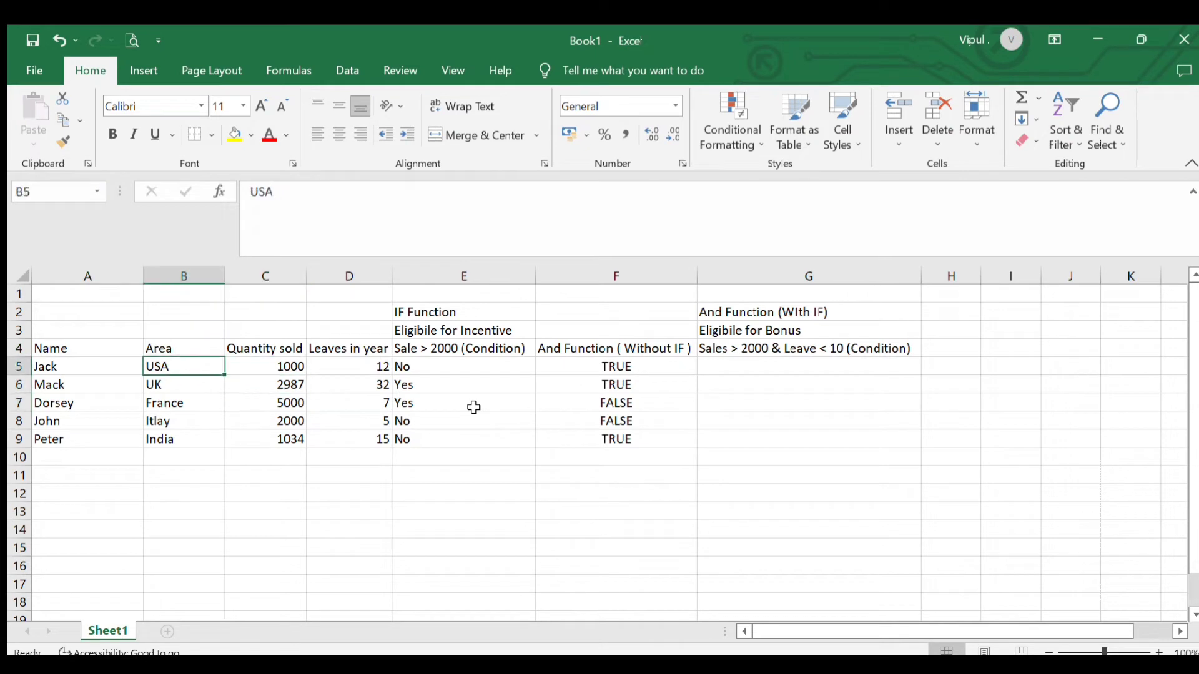
pyautogui.press('Right')
pyautogui.press('Right')
pyautogui.press('Right')
pyautogui.press('Right')
pyautogui.press('Right')
pyautogui.press('Right')
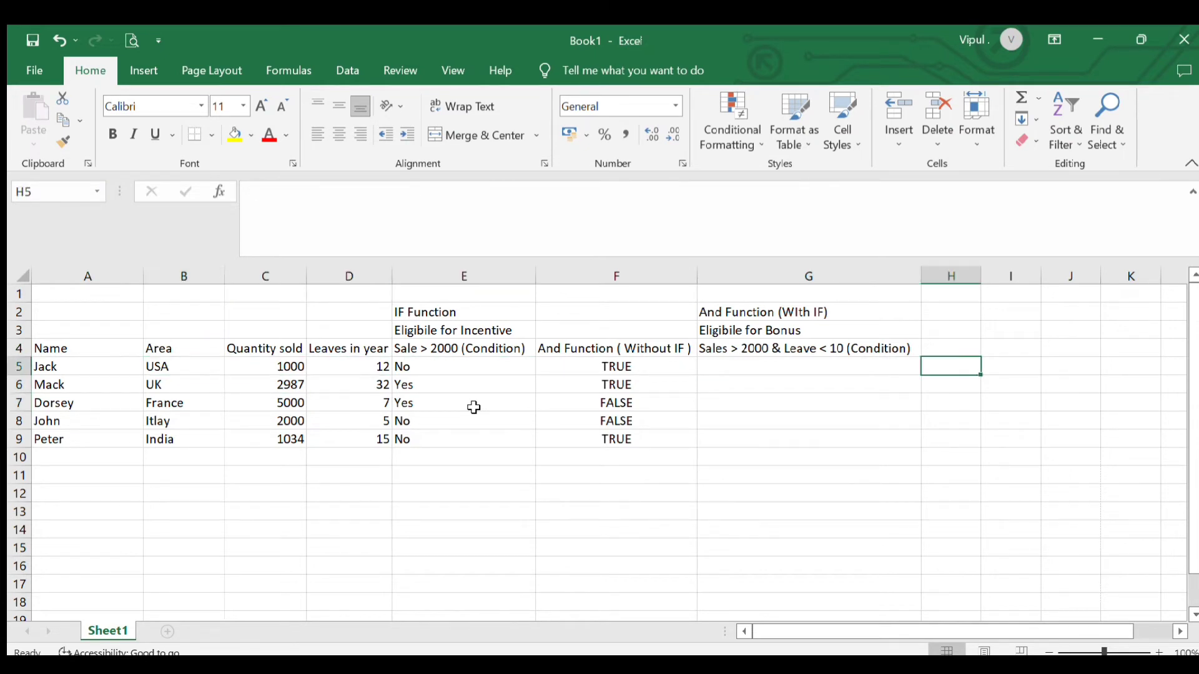
pyautogui.press('Left')
pyautogui.press('Up')
pyautogui.press('Left')
pyautogui.press('Left')
pyautogui.press('Left')
pyautogui.press('Left')
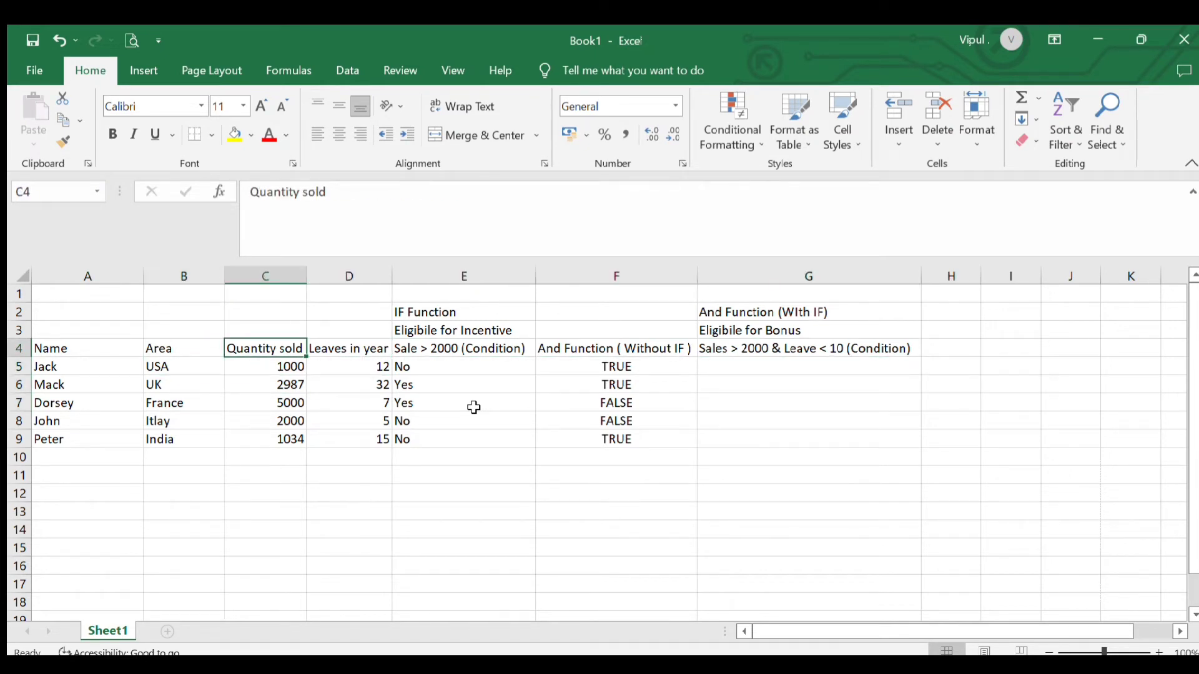
pyautogui.press('Right')
pyautogui.press('Right')
pyautogui.press('Right')
pyautogui.press('Right')
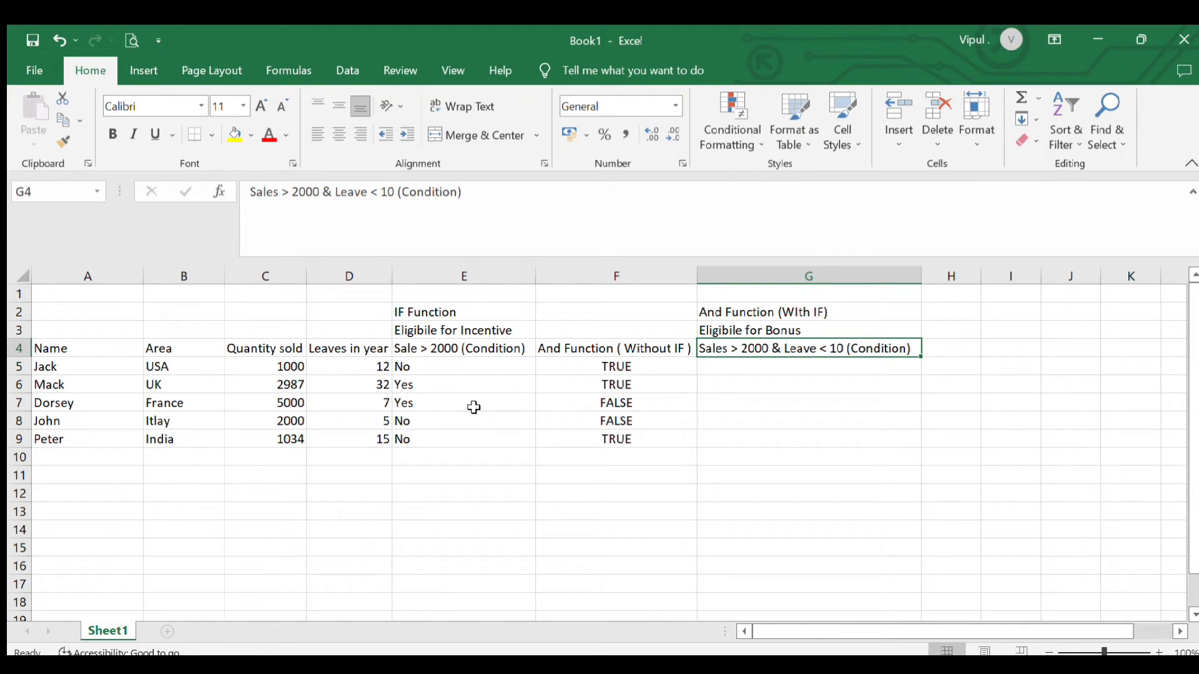
pyautogui.press('Return')
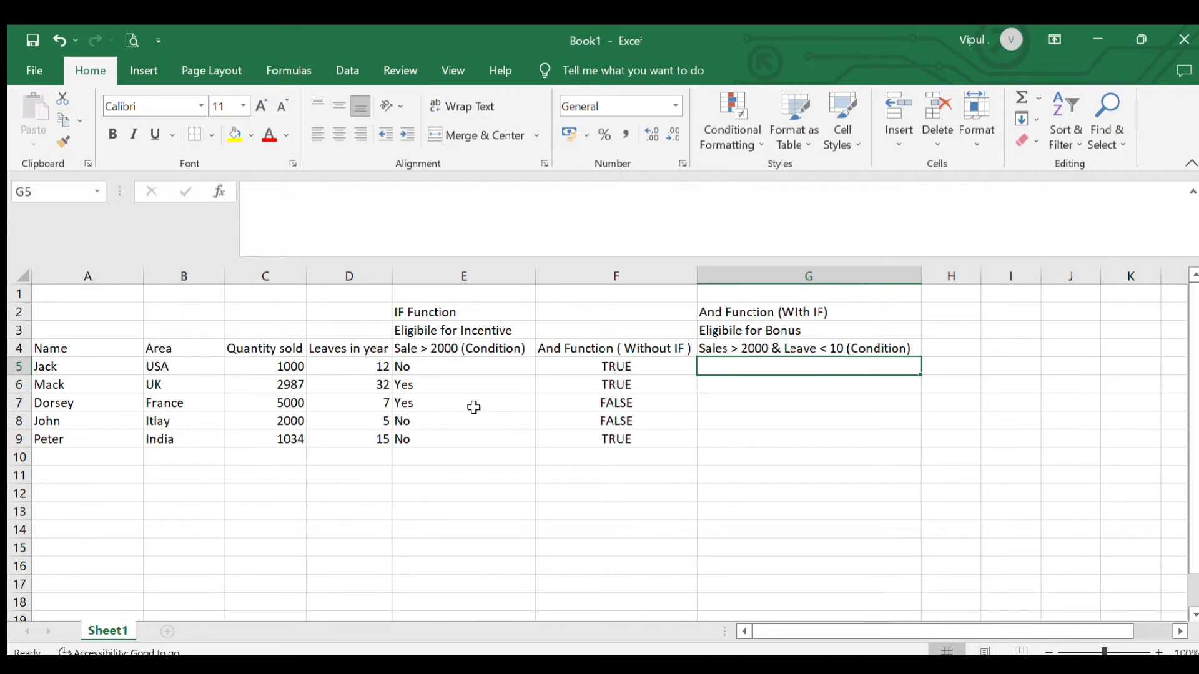
pyautogui.write('=i')
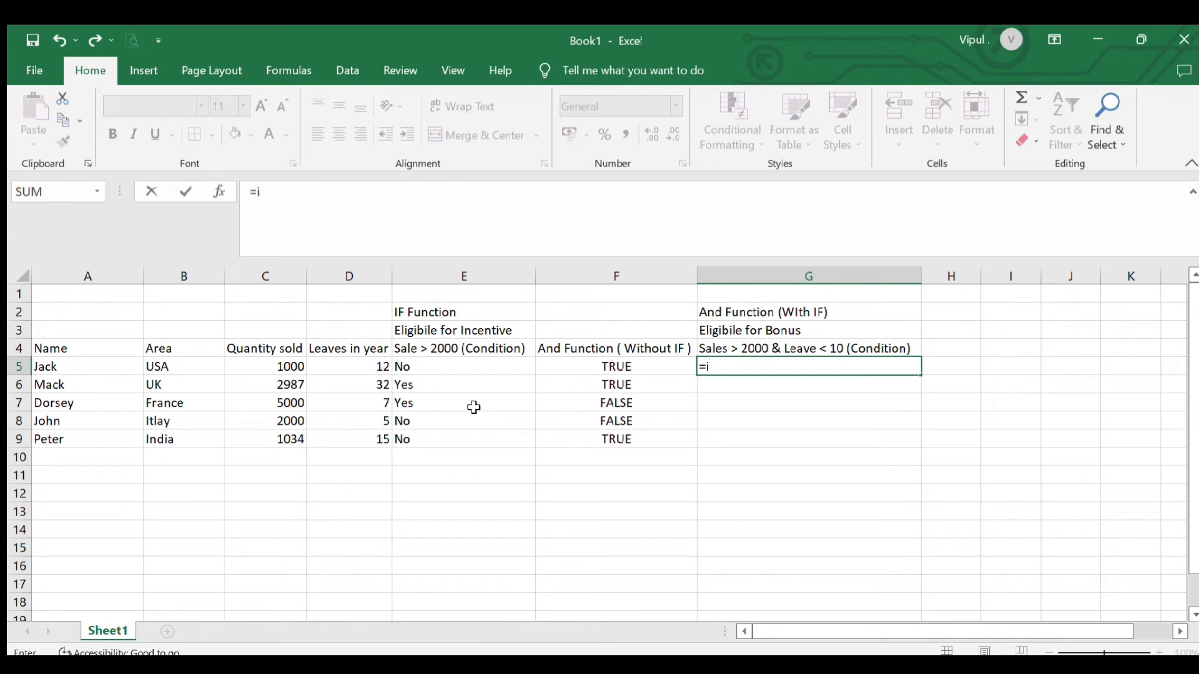
pyautogui.write('f(')
pyautogui.write('and(')
pyautogui.press('Escape')
# Check the IF formula in E5 as a reference for the bonus formula in G5.
pyautogui.press('Left')
pyautogui.press('Left')
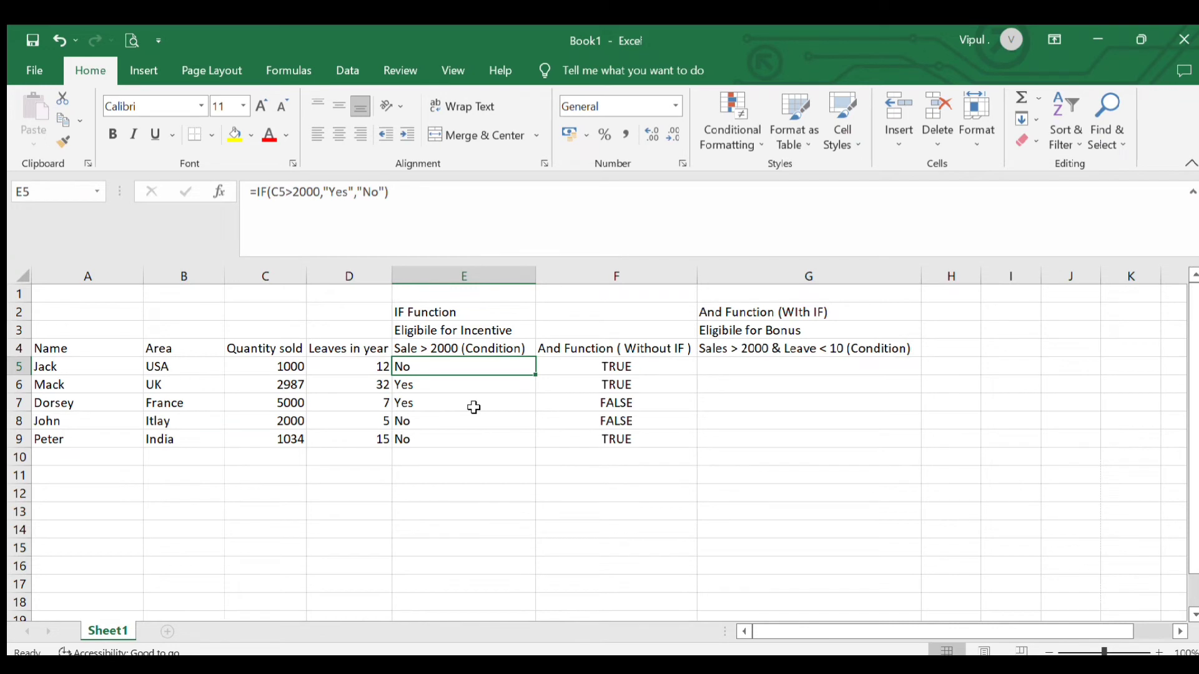
pyautogui.press('Right')
pyautogui.press('Right')
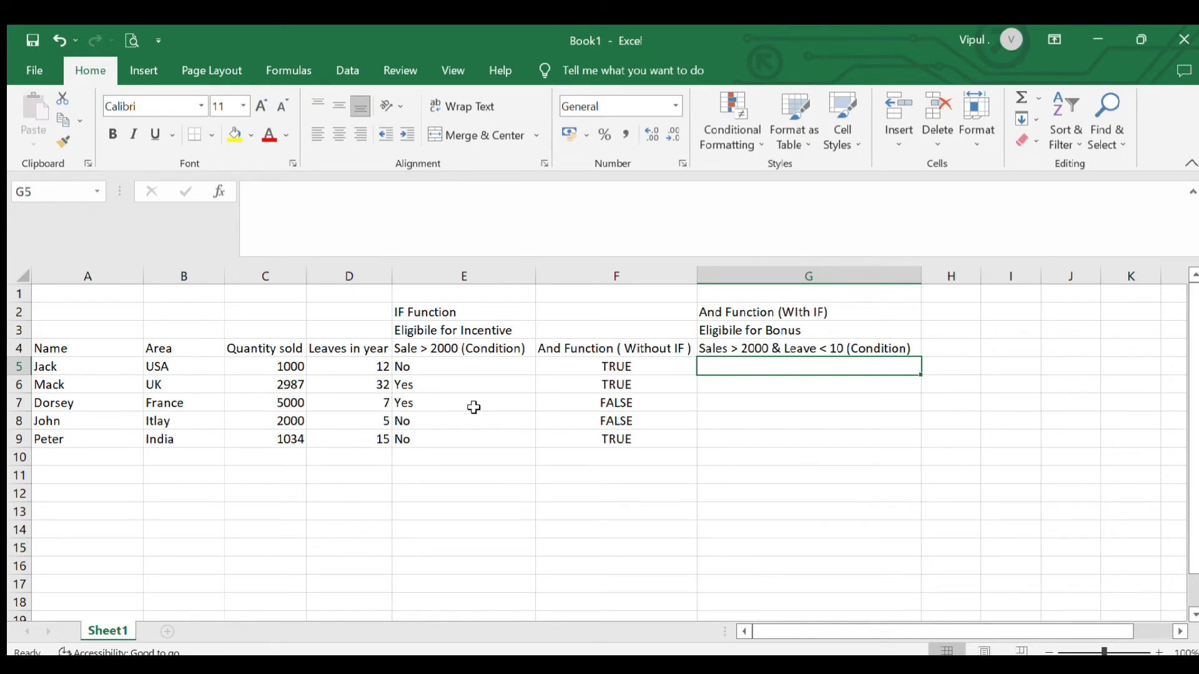
# Start an IF formula in G5 with a nested AND whose first condition is C5>2000.
pyautogui.write('if')
pyautogui.press('BackSpace')
pyautogui.press('BackSpace')
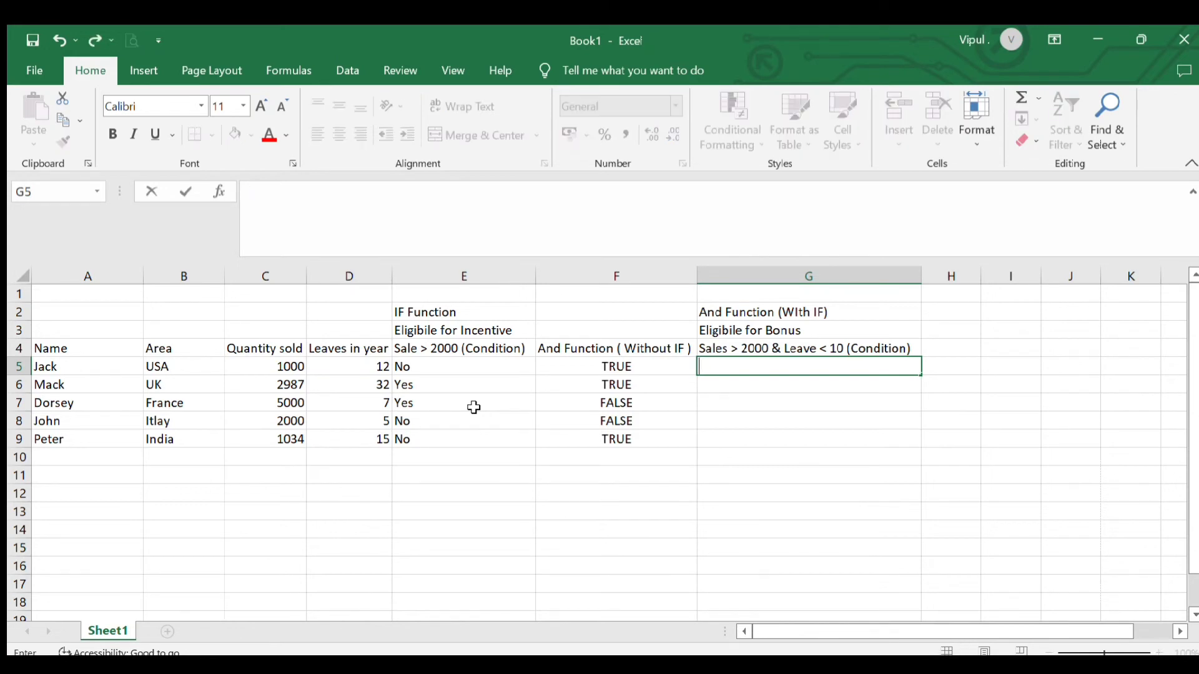
pyautogui.write('=i')
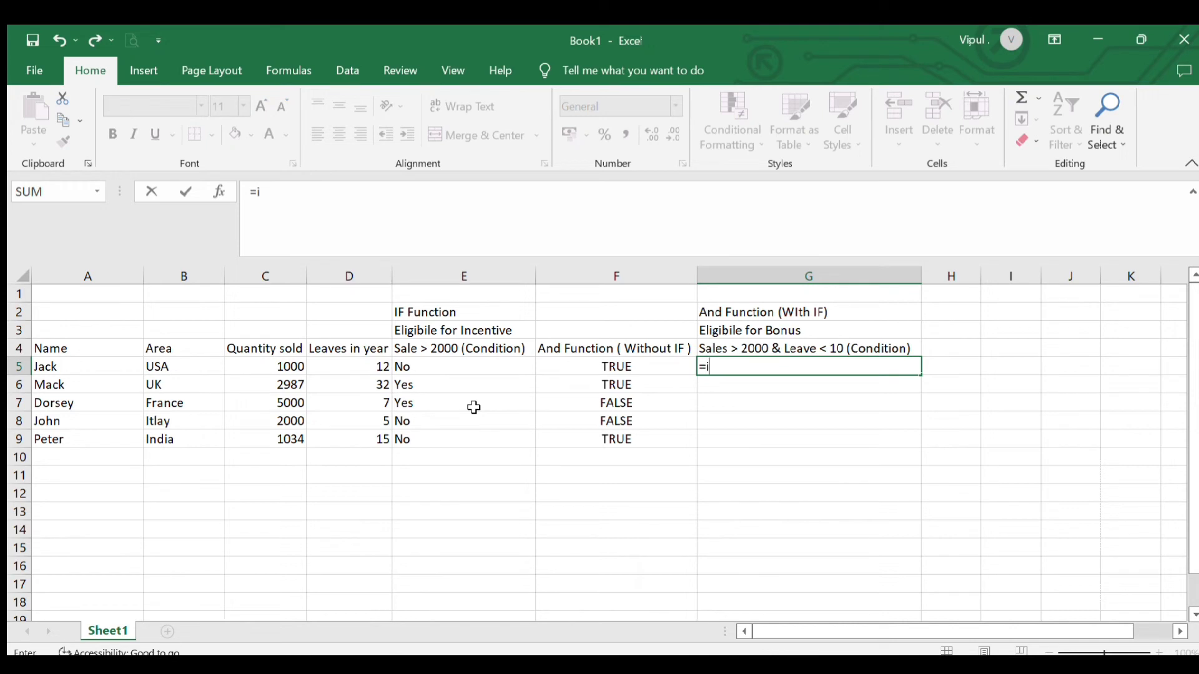
pyautogui.write('f(and(')
pyautogui.press('Left')
pyautogui.press('Left')
pyautogui.press('Left')
pyautogui.press('Left')
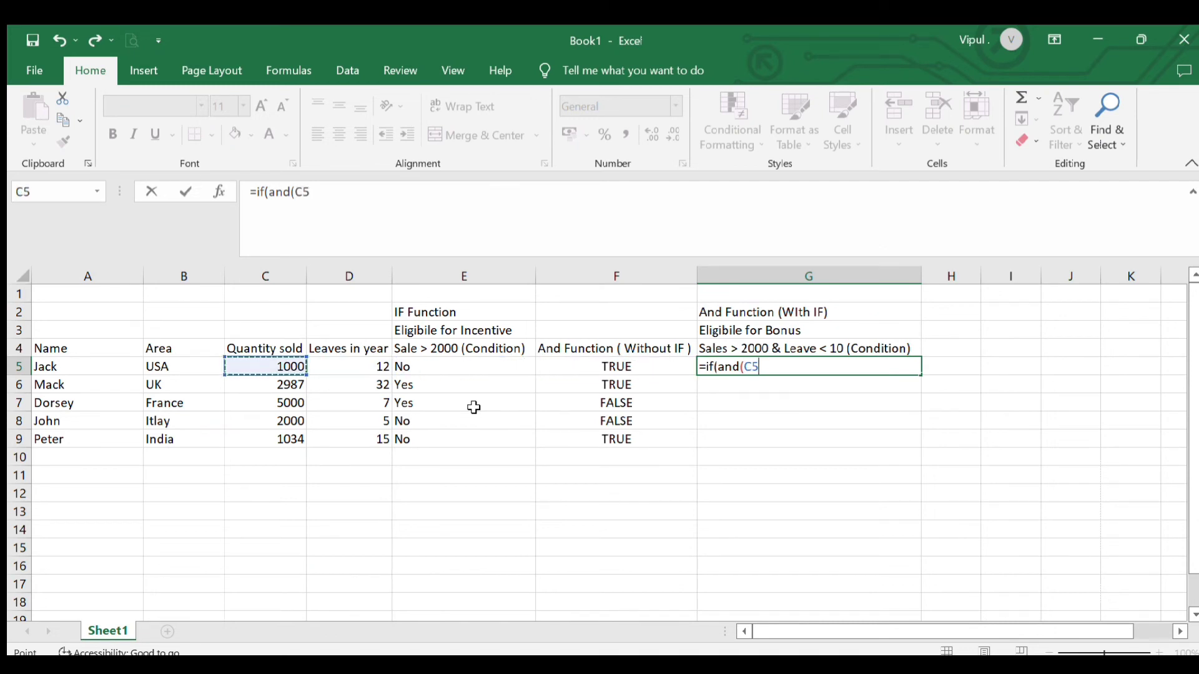
pyautogui.write('>2000')
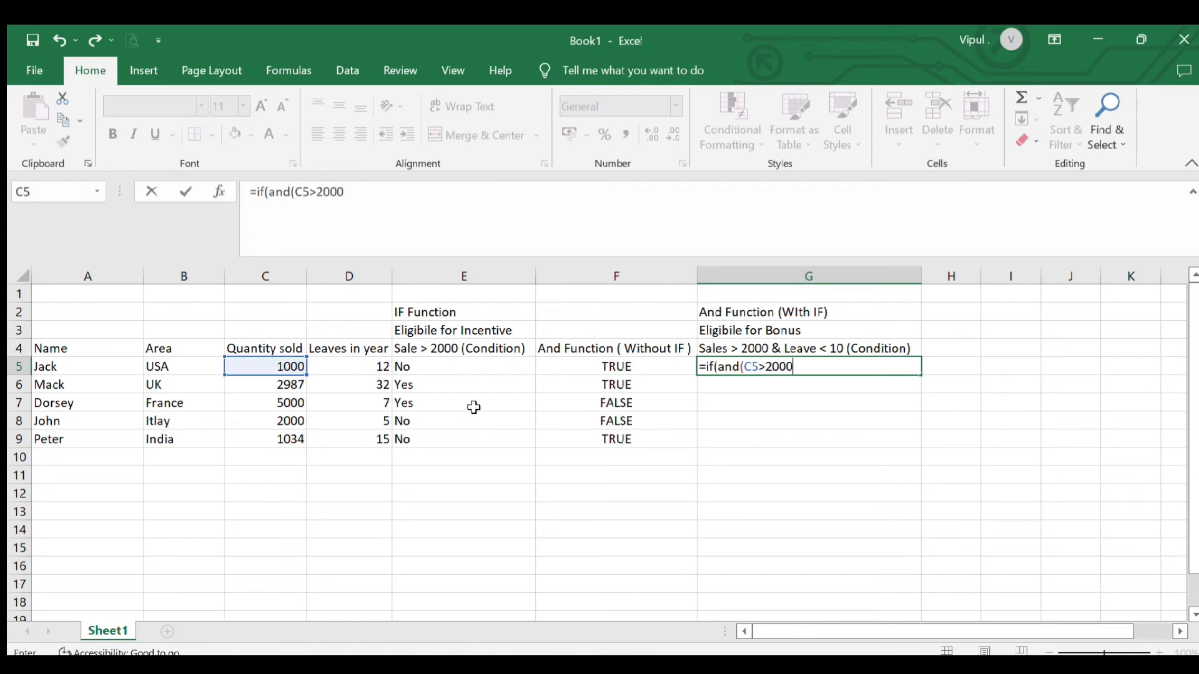
# Add D5<10 as the second AND condition and "yes" as the true result, and enter the formula in G5.
pyautogui.write(',')
pyautogui.press('Left')
pyautogui.press('Left')
pyautogui.press('Left')
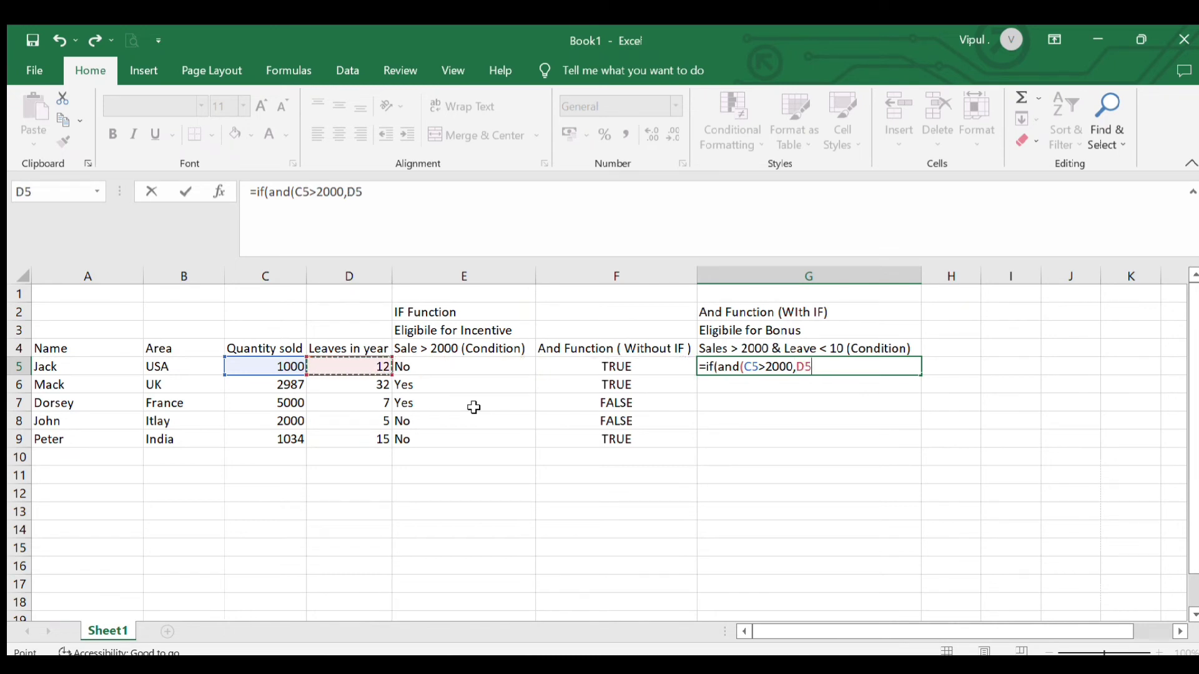
pyautogui.write('<10')
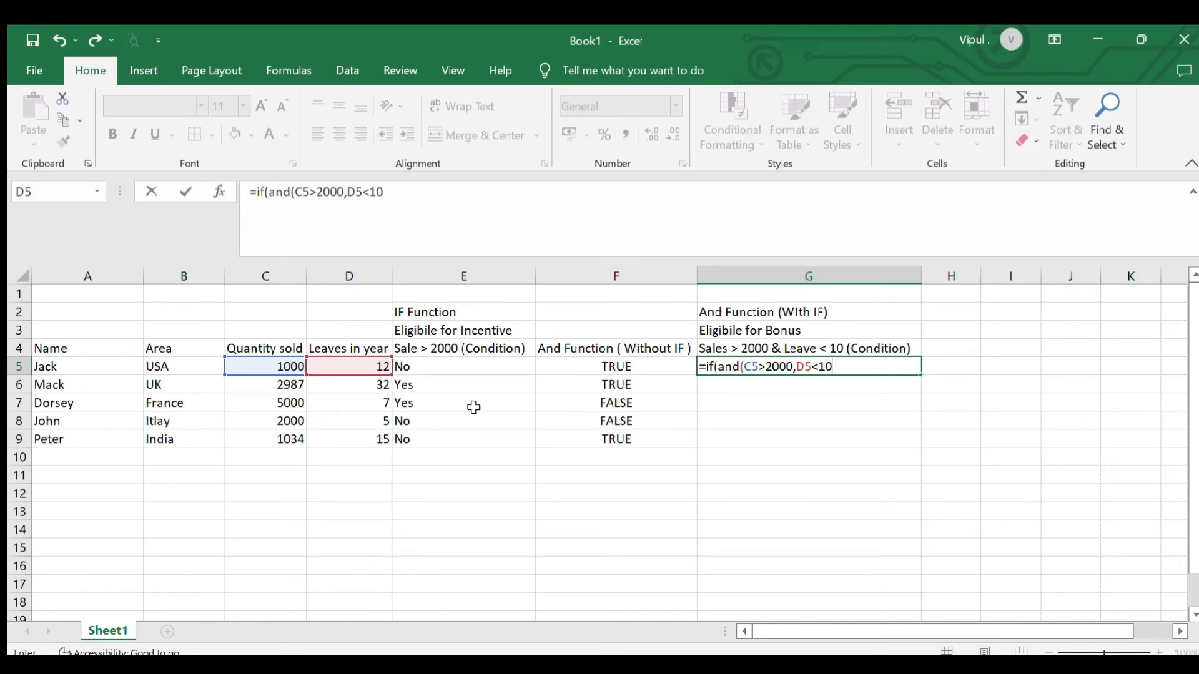
pyautogui.write(')')
pyautogui.write(',')
pyautogui.write('"yes"')
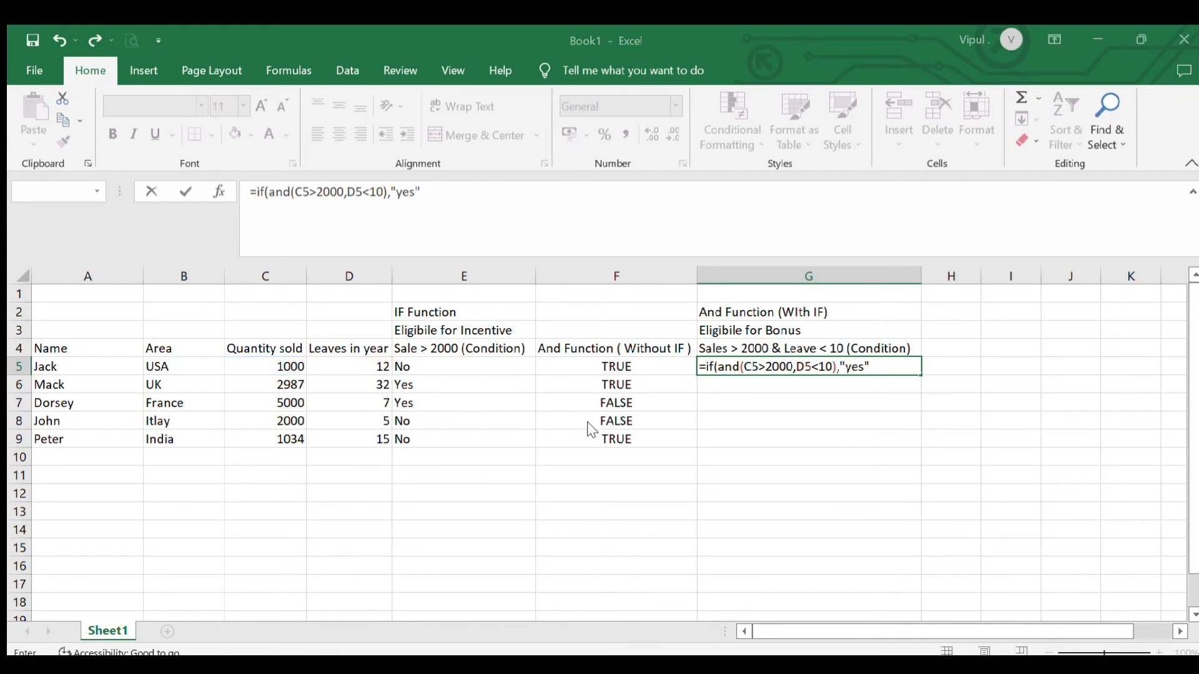
pyautogui.press('Left')
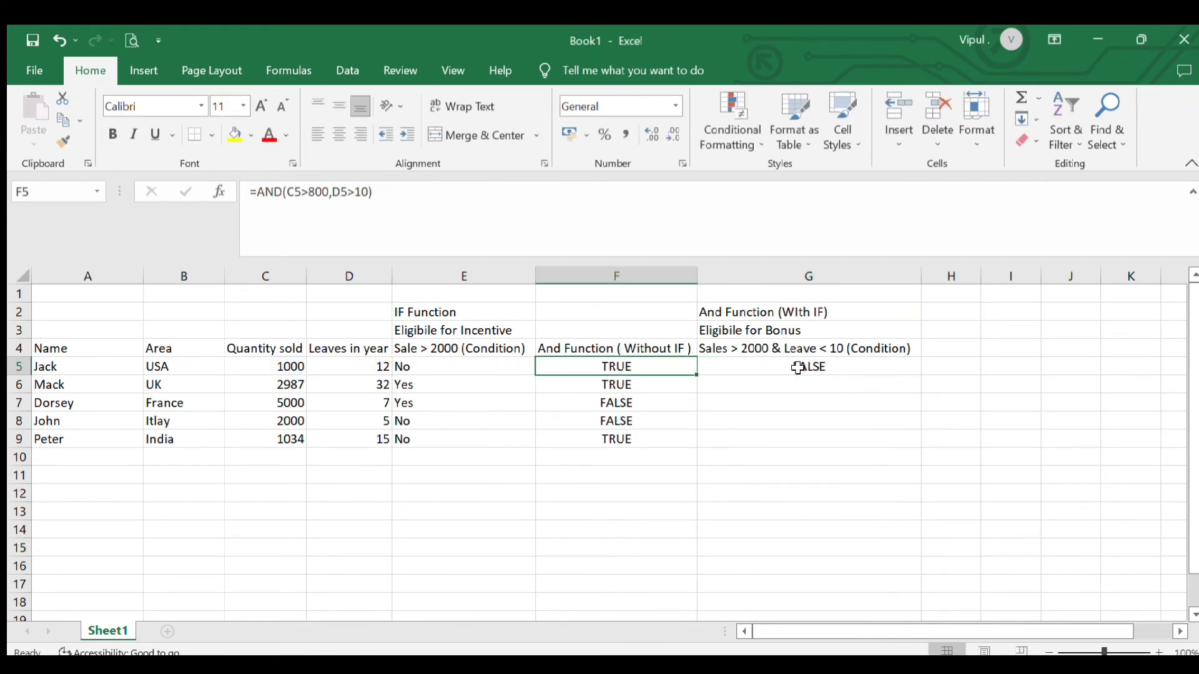
# Capitalize the true result and add a false result so G5 reads =IF(AND(C5>2000,D5<10),"Yes","No").
pyautogui.click(803, 366)
pyautogui.click(410, 192)
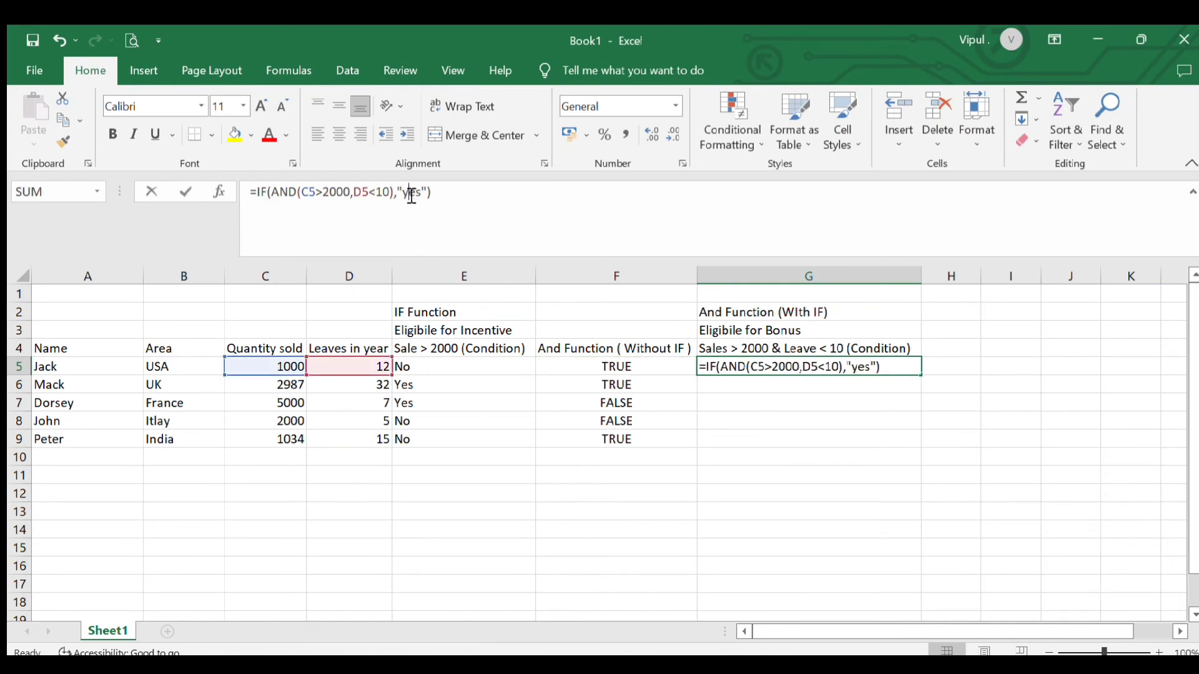
pyautogui.press('BackSpace')
pyautogui.write('Yes"')
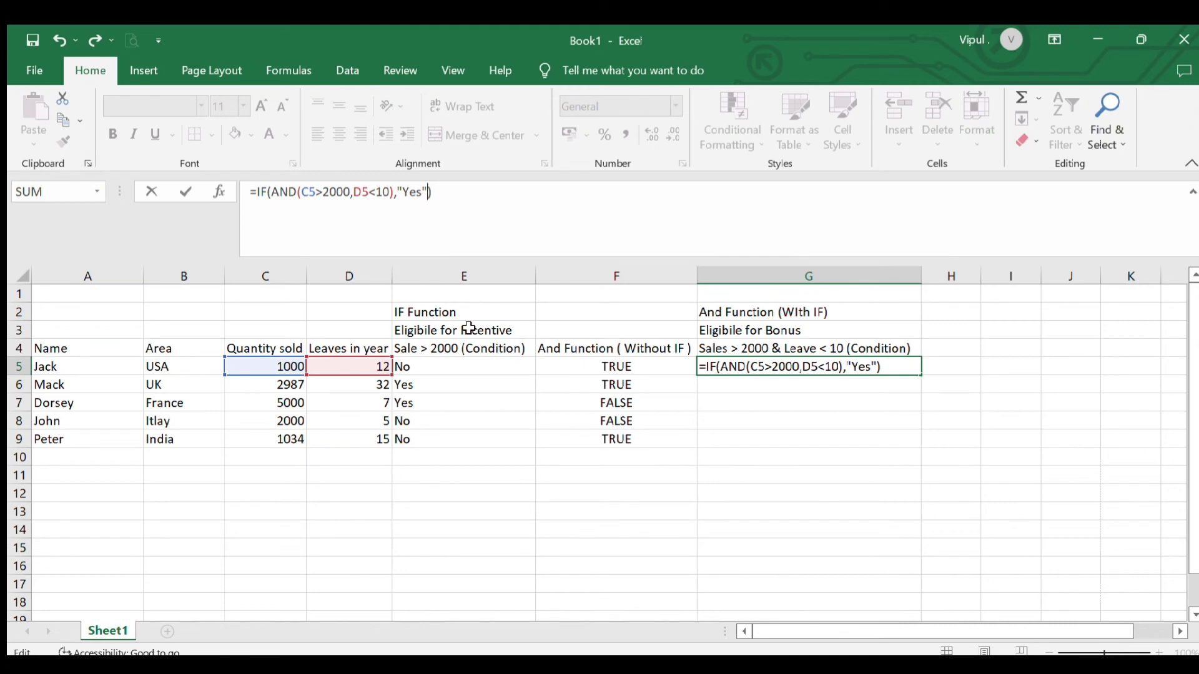
pyautogui.write(',')
pyautogui.write('"')
pyautogui.write('N')
pyautogui.write('o')
pyautogui.write('"')
pyautogui.press('Return')
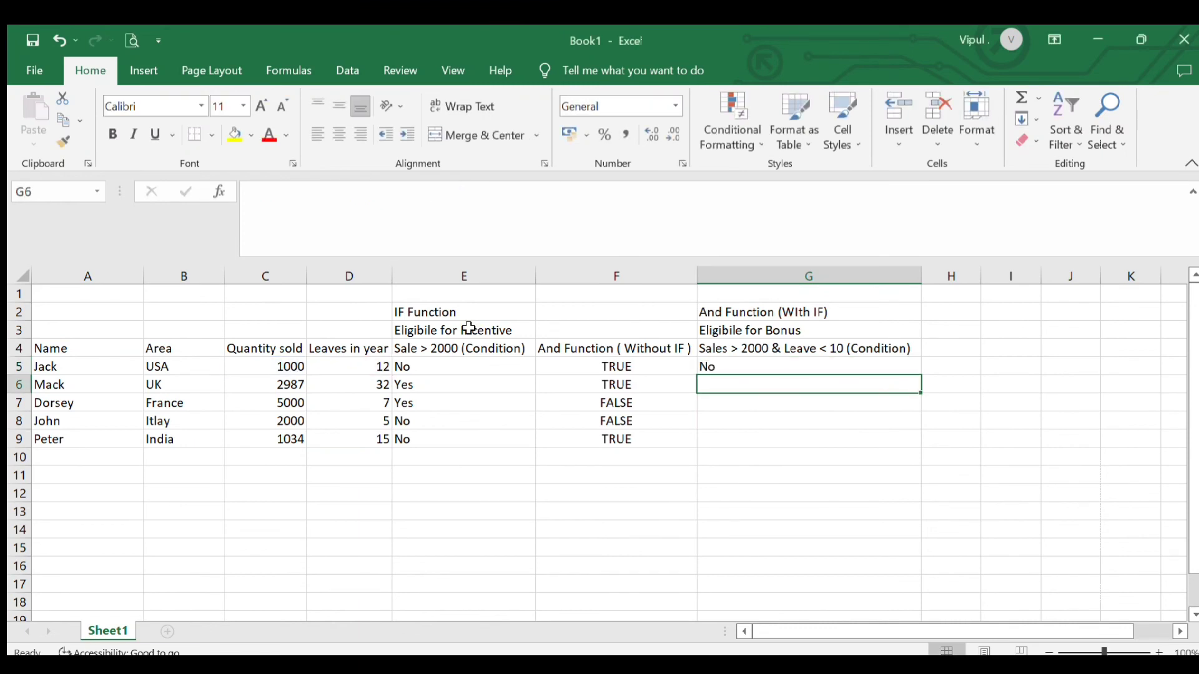
# Compare the G5 result with the condition in G4, the quantity sold in C5 and the leaves in D5.
pyautogui.press('Up')
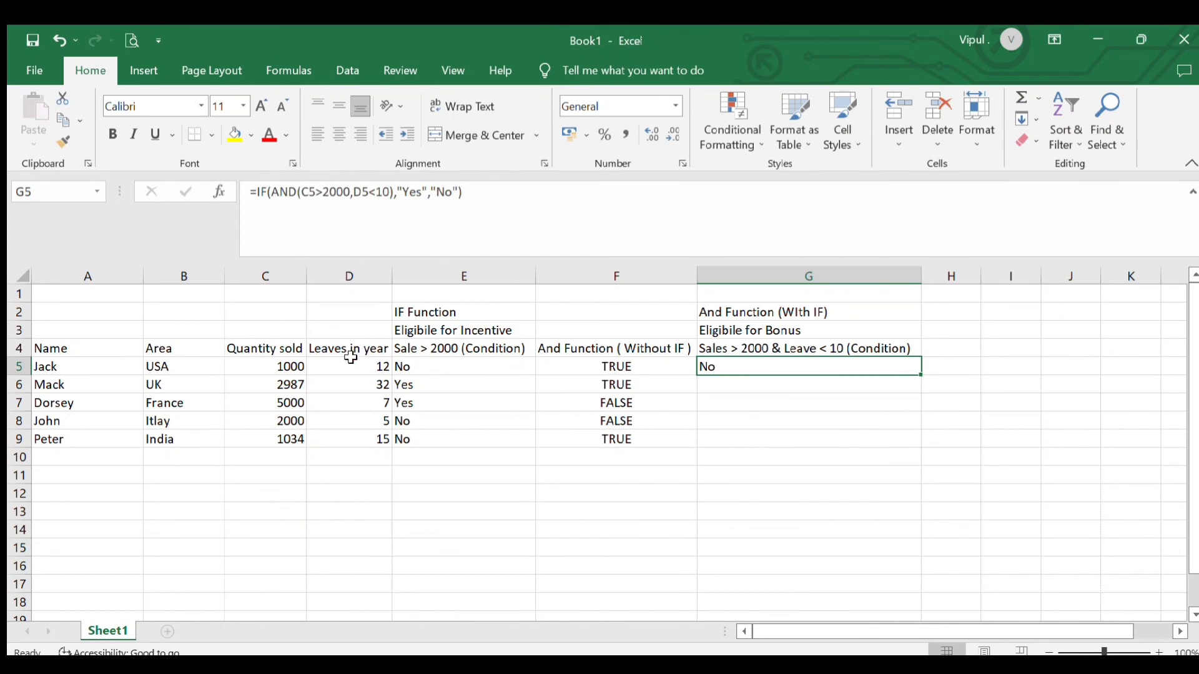
pyautogui.click(76, 368)
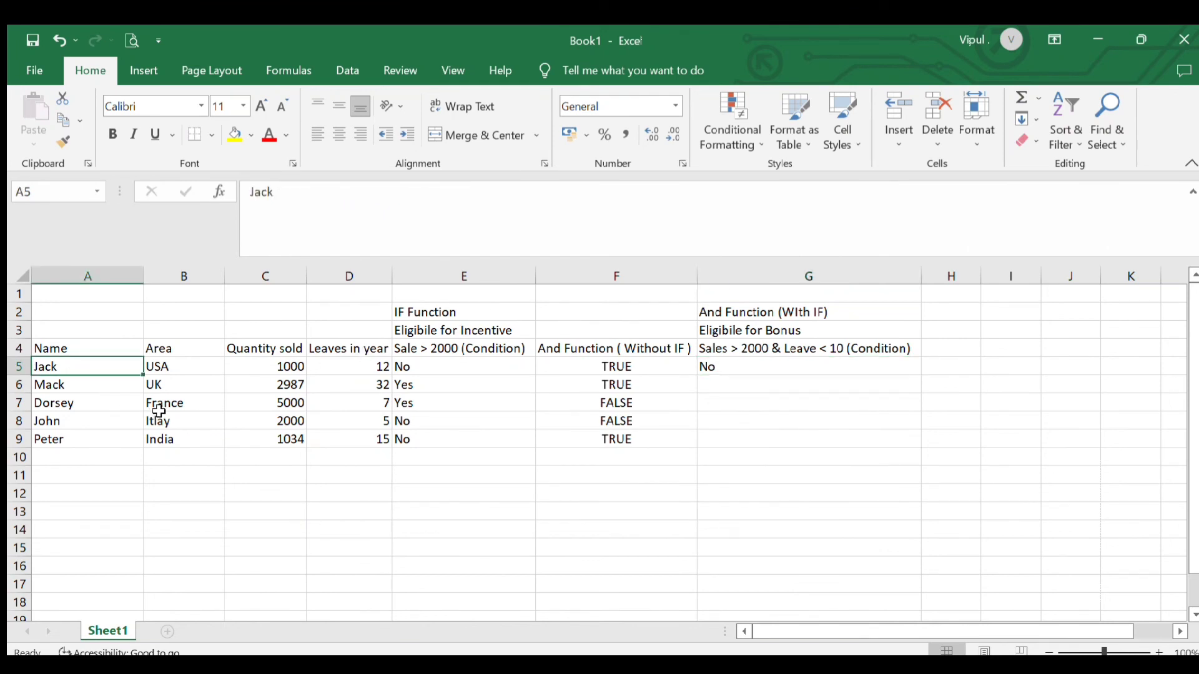
pyautogui.click(708, 346)
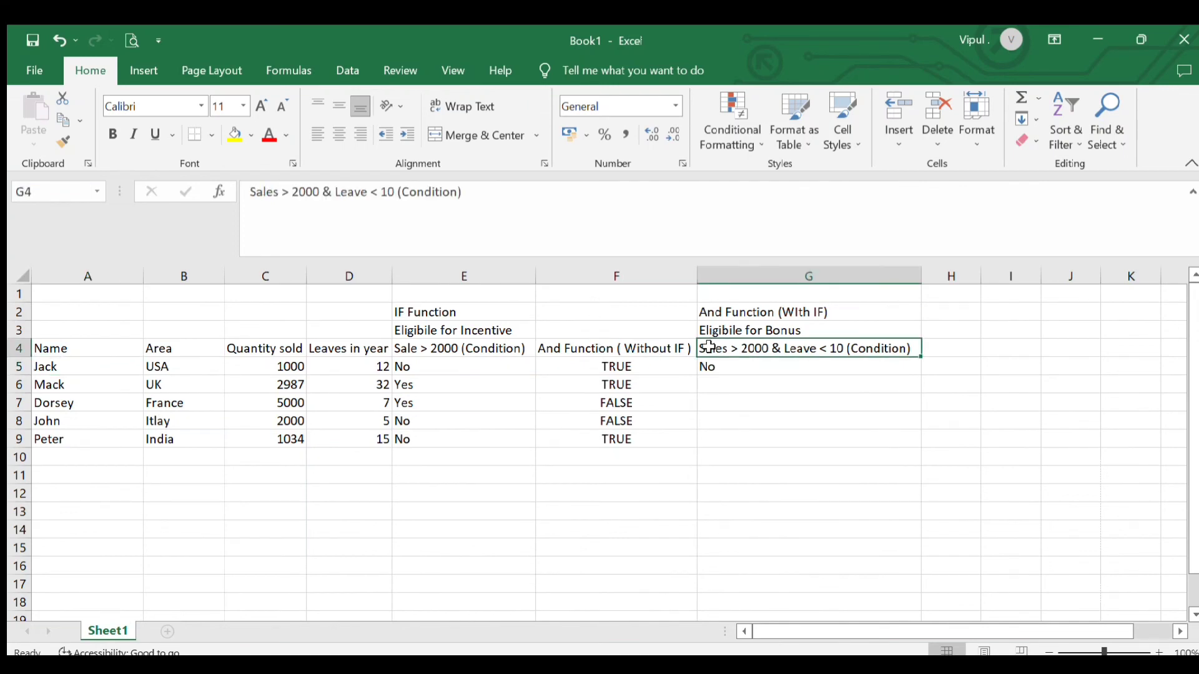
pyautogui.click(302, 367)
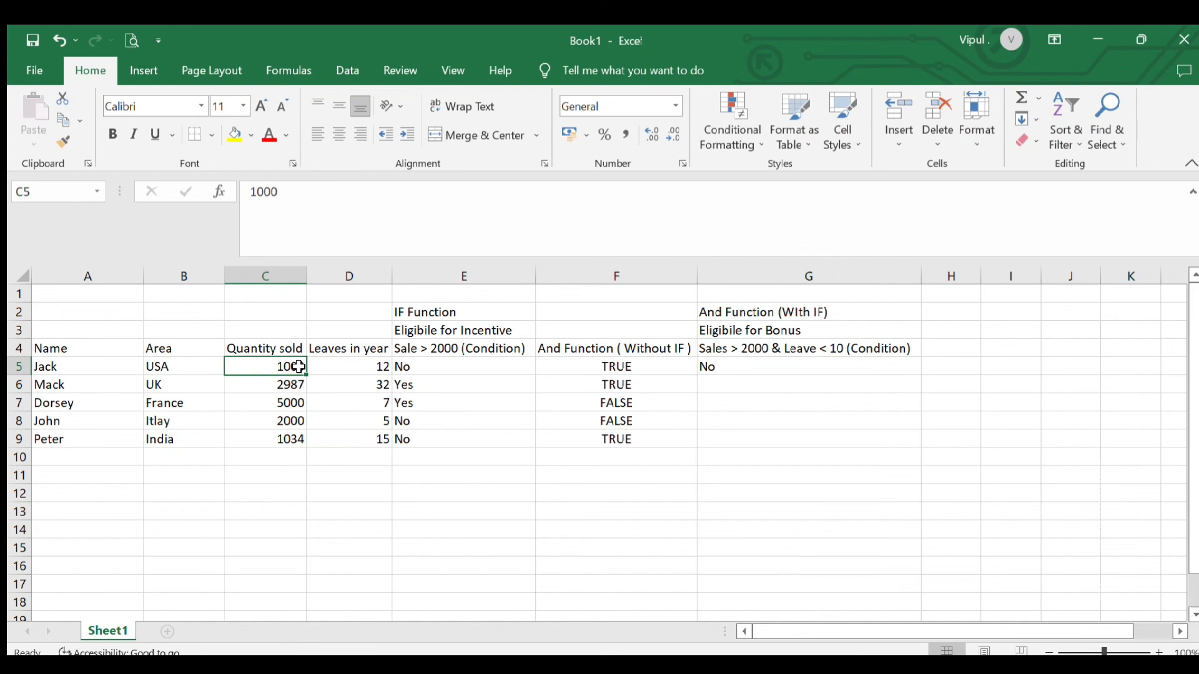
pyautogui.click(344, 365)
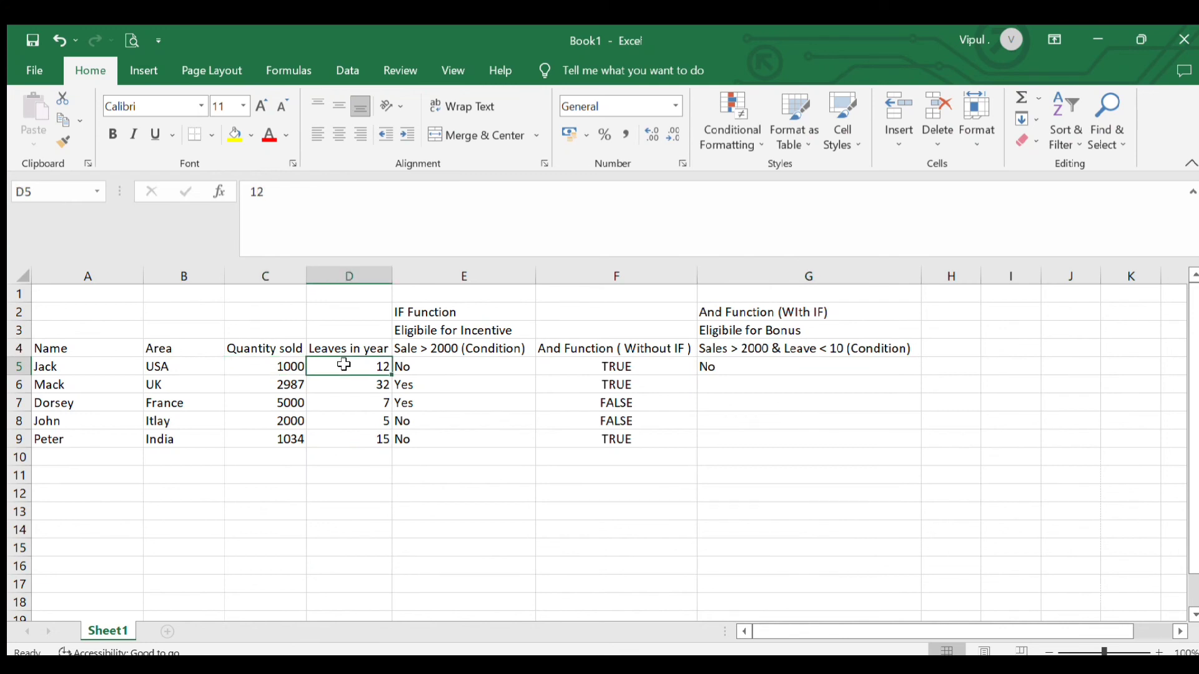
# Copy the IF and AND formula from G5 down through G9 for the remaining employees.
pyautogui.click(753, 366)
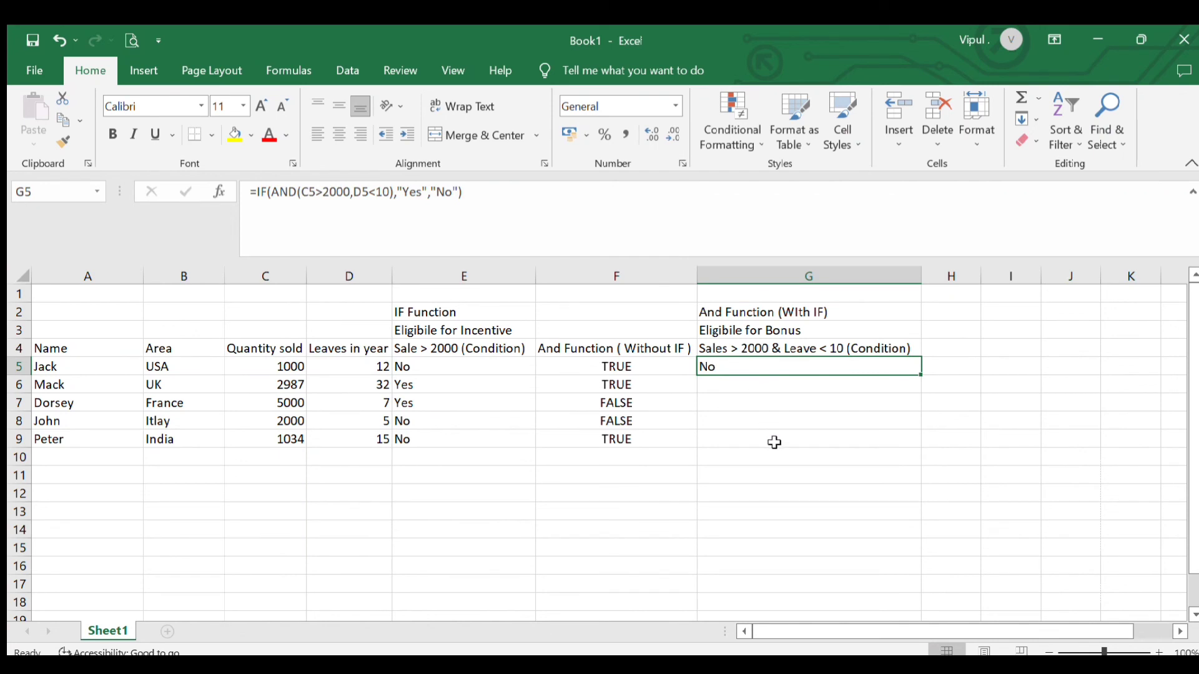
pyautogui.hotkey('ctrl', 'c')
pyautogui.hotkey('shift', 'Down')
pyautogui.hotkey('shift', 'Down')
pyautogui.hotkey('shift', 'Down')
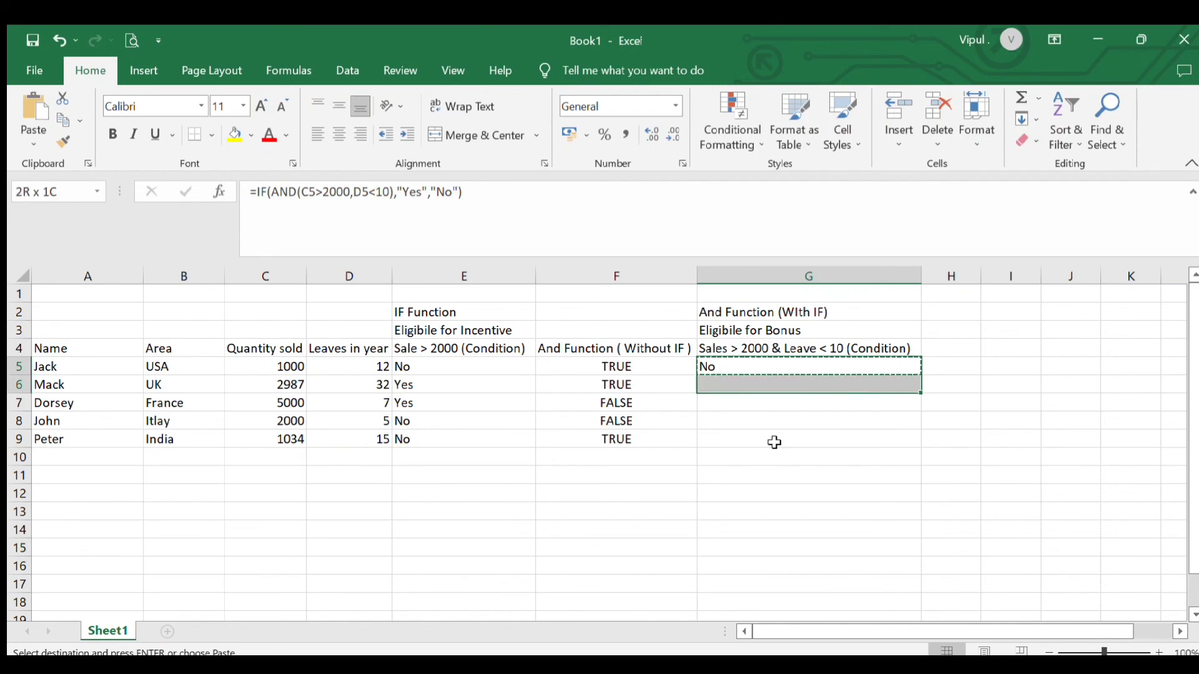
pyautogui.hotkey('shift', 'Down')
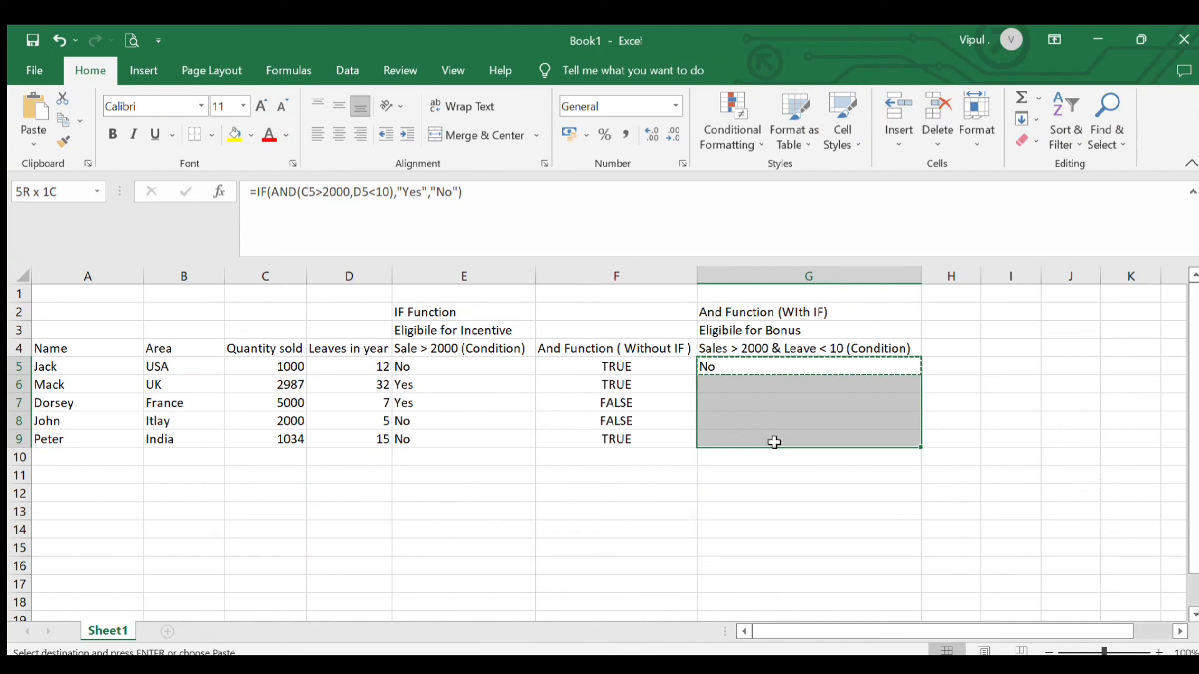
pyautogui.press('Return')
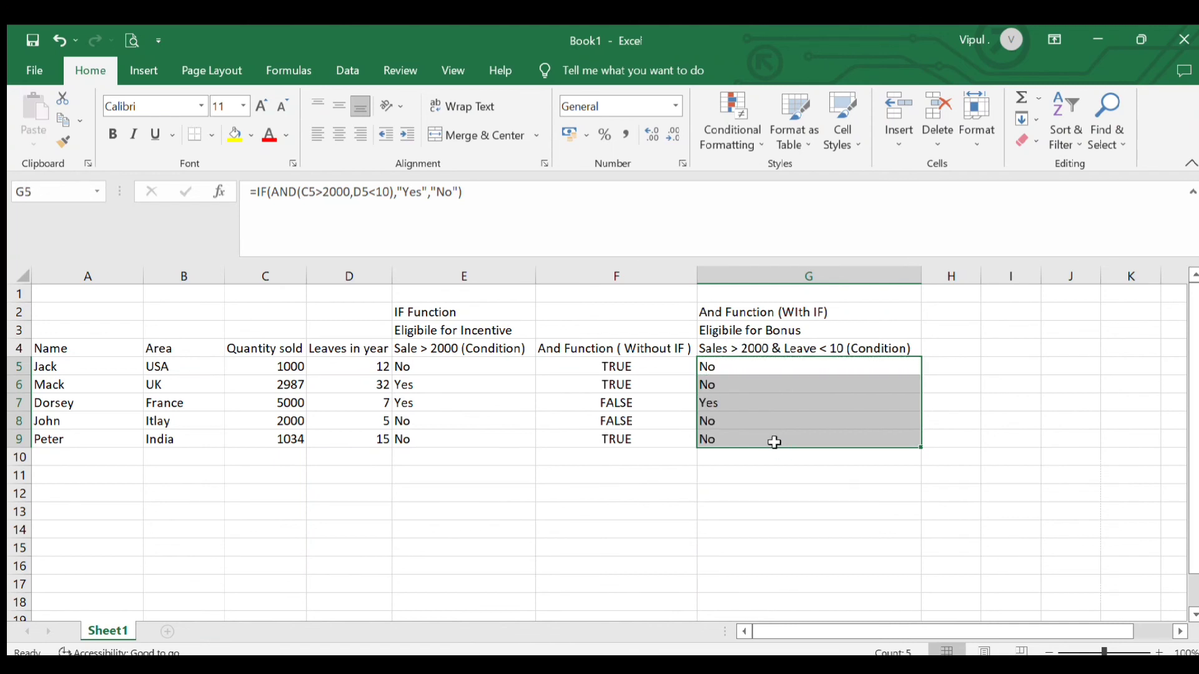
# Check the bonus results in G5 and G6 against their row data and the condition in G4.
pyautogui.press('Left')
pyautogui.press('Left')
pyautogui.press('Left')
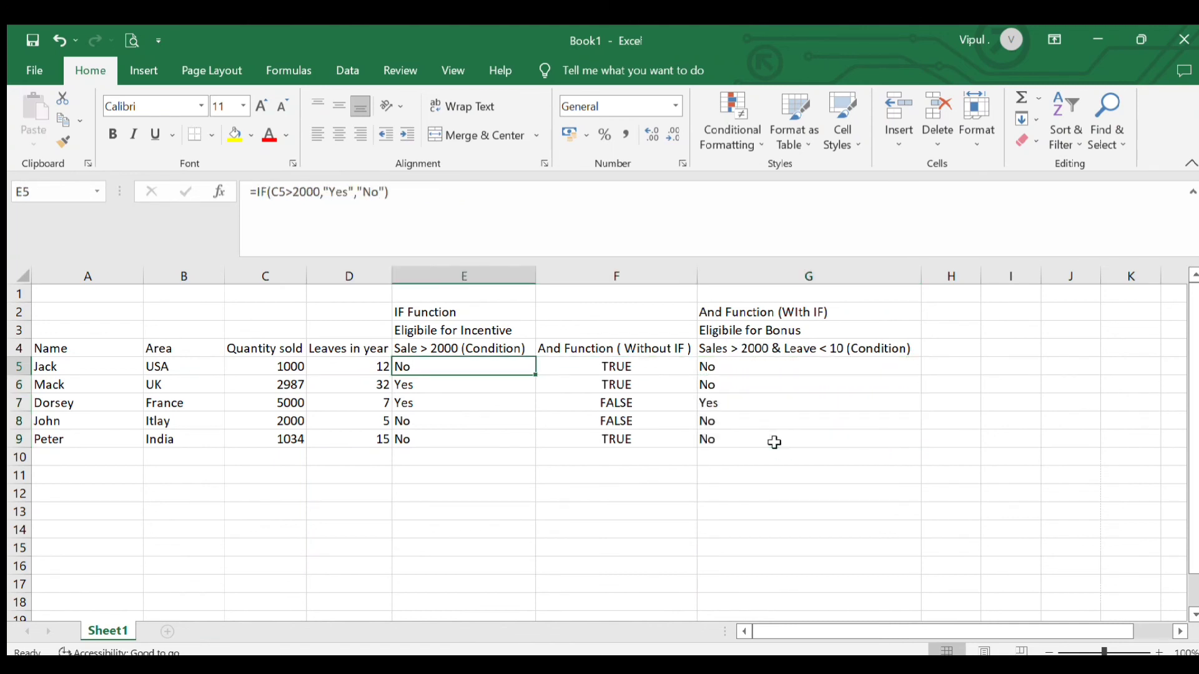
pyautogui.press('Left')
pyautogui.press('Left')
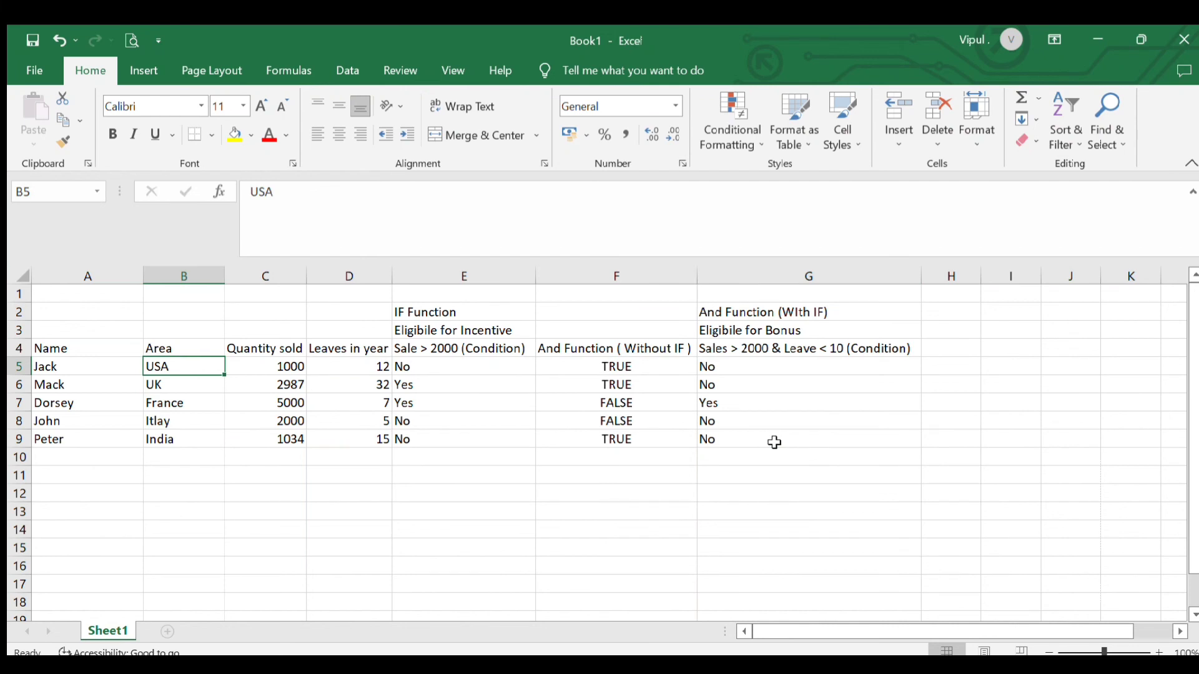
pyautogui.press('Down')
pyautogui.press('Right')
pyautogui.press('Right')
pyautogui.press('Right')
pyautogui.press('Right')
pyautogui.press('Right')
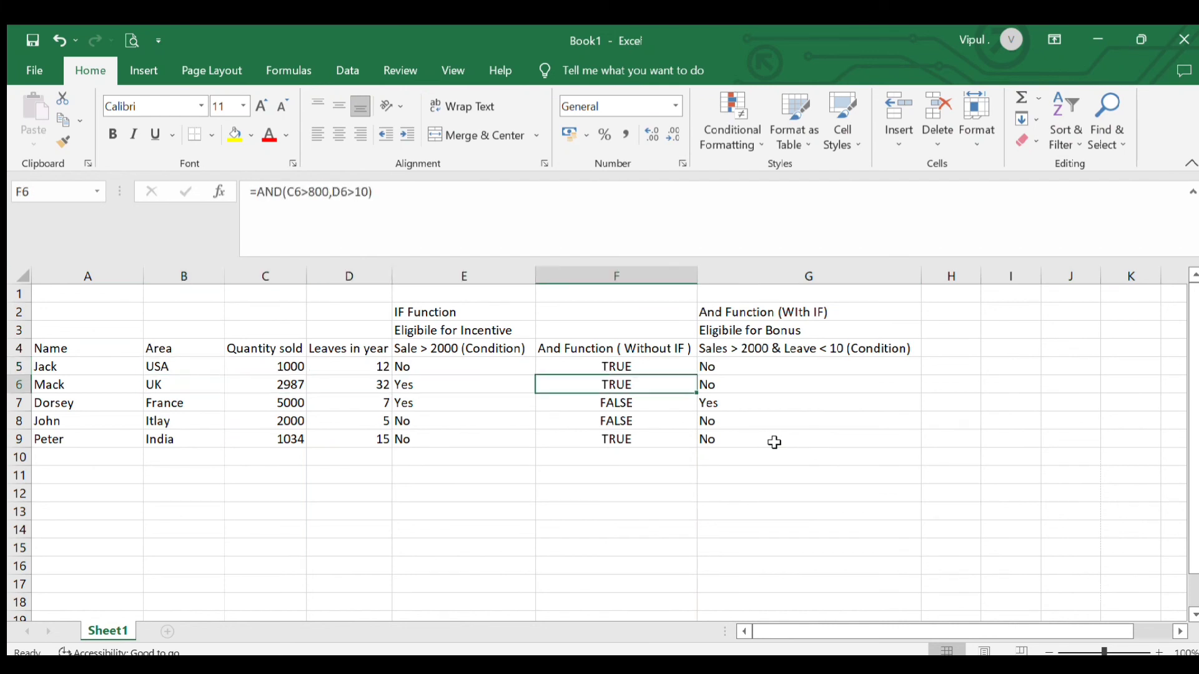
pyautogui.press('Up')
pyautogui.press('Up')
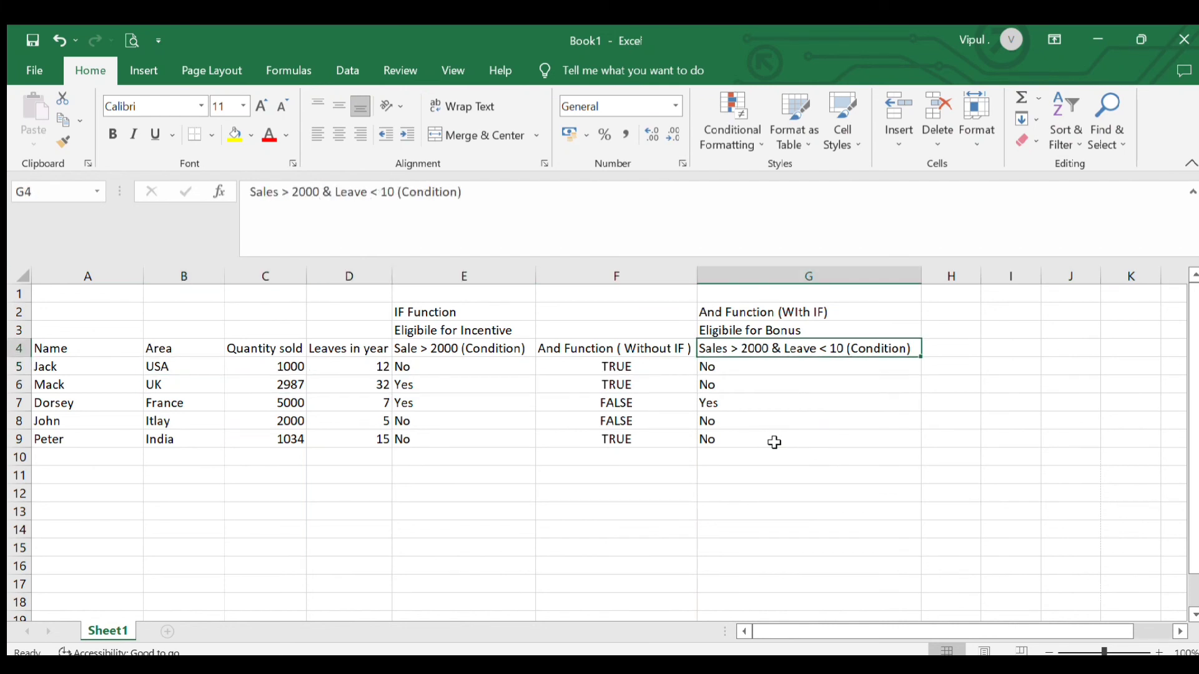
pyautogui.press('Down')
pyautogui.press('Down')
# Compare the bonus result in G7 with the quantity sold in C7 and the leaves in D7.
pyautogui.press('Down')
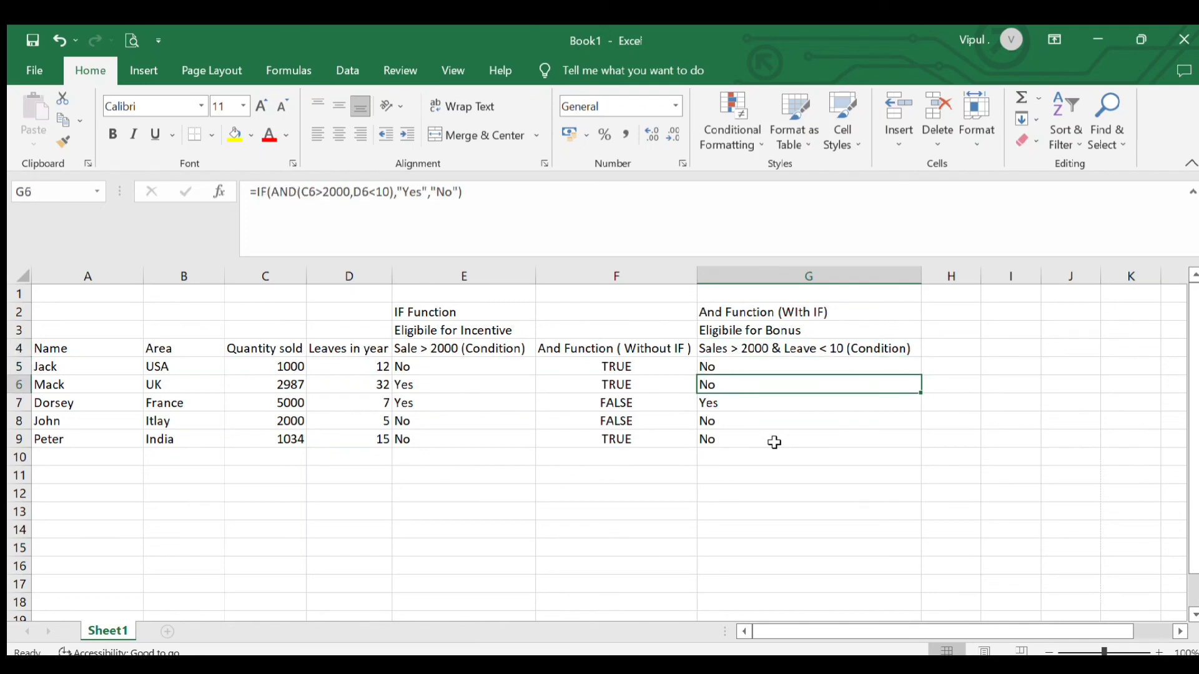
pyautogui.press('Left')
pyautogui.press('Left')
pyautogui.press('Left')
pyautogui.press('Left')
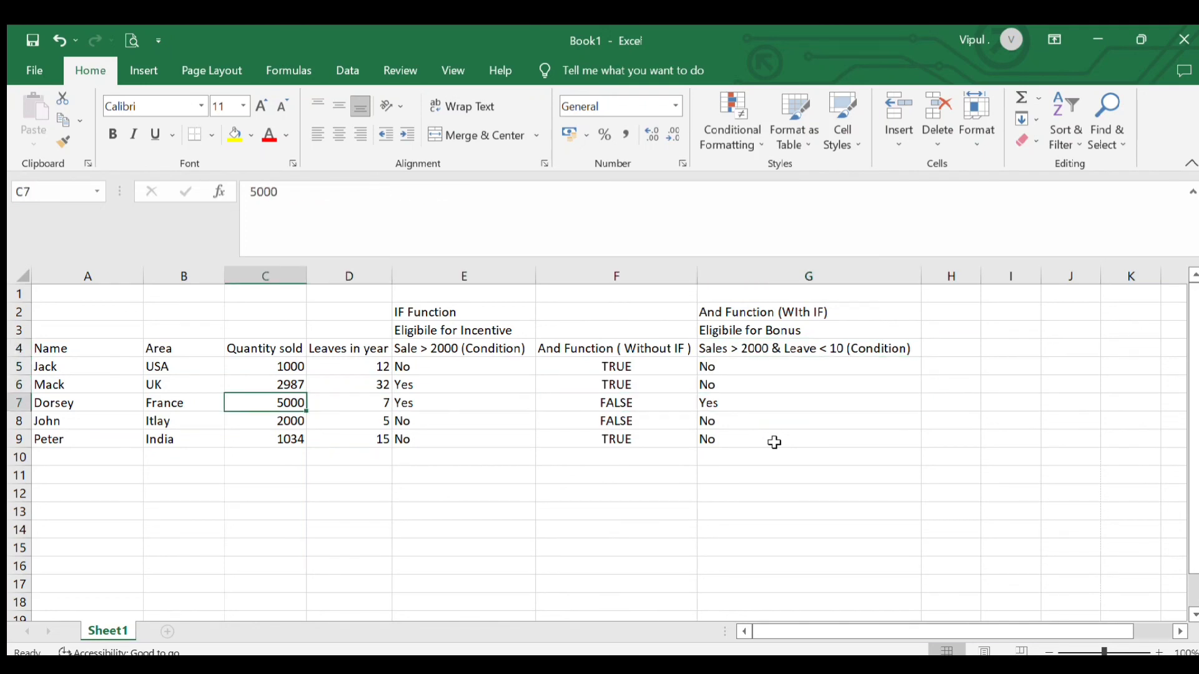
pyautogui.press('Right')
pyautogui.press('Right')
pyautogui.press('Right')
pyautogui.press('Right')
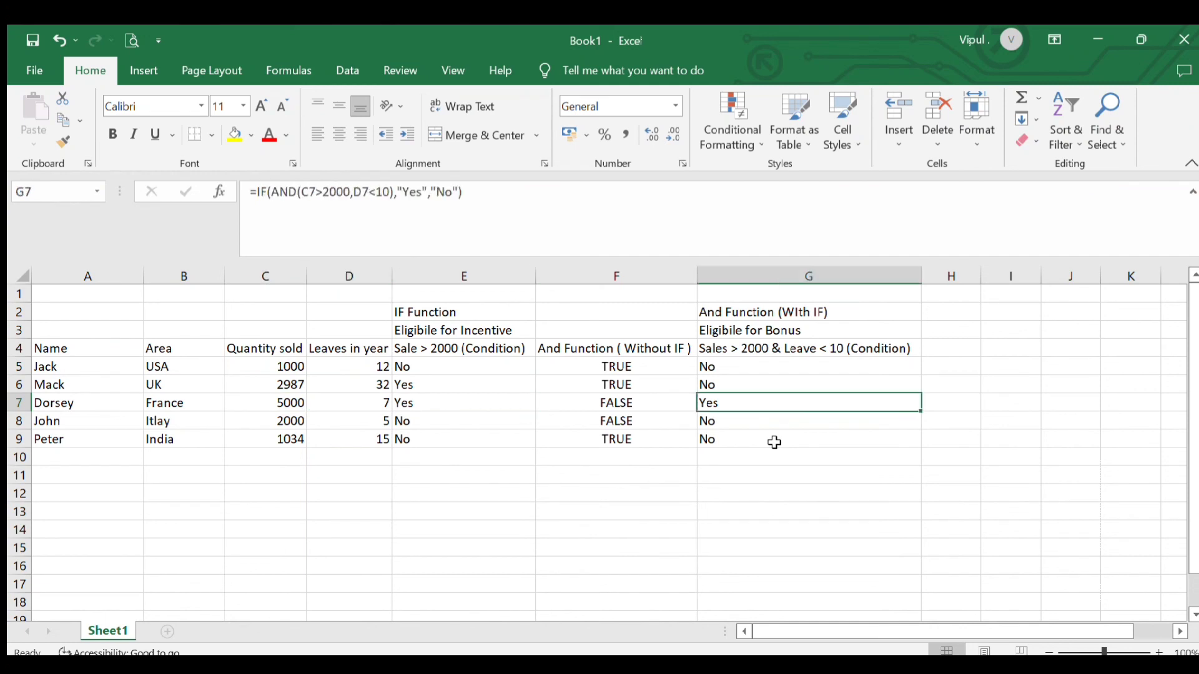
pyautogui.press('Left')
pyautogui.press('Right')
pyautogui.press('Left')
pyautogui.press('Left')
pyautogui.press('Left')
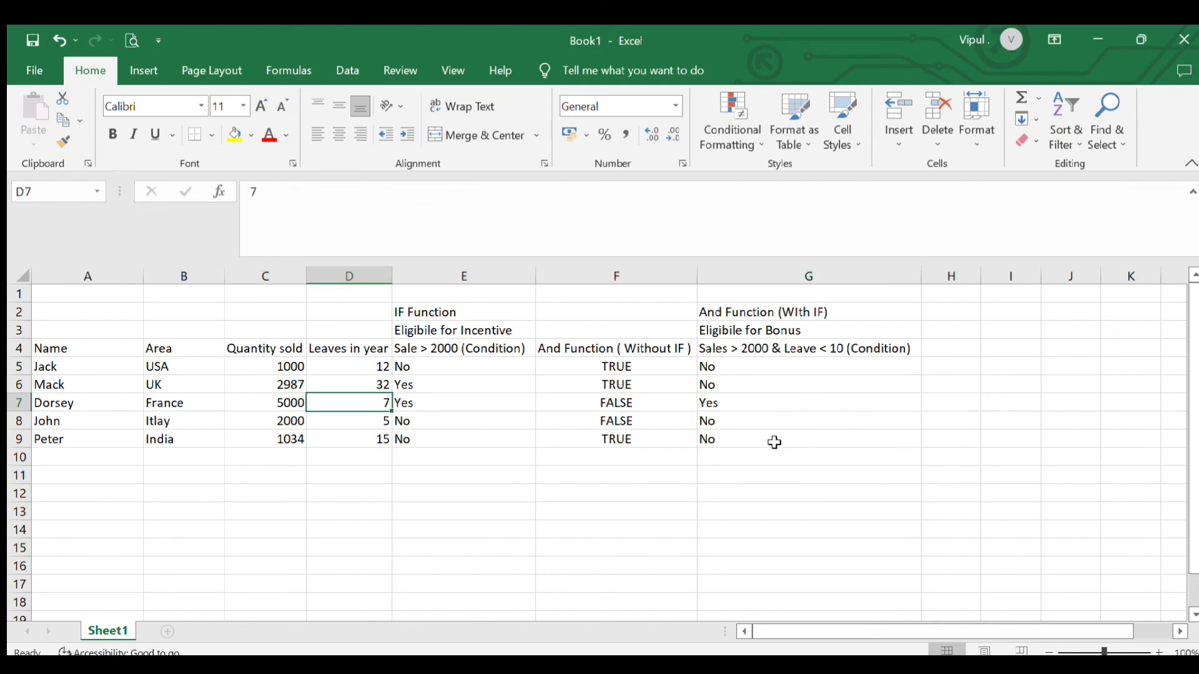
pyautogui.press('Left')
pyautogui.press('Left')
pyautogui.press('Left')
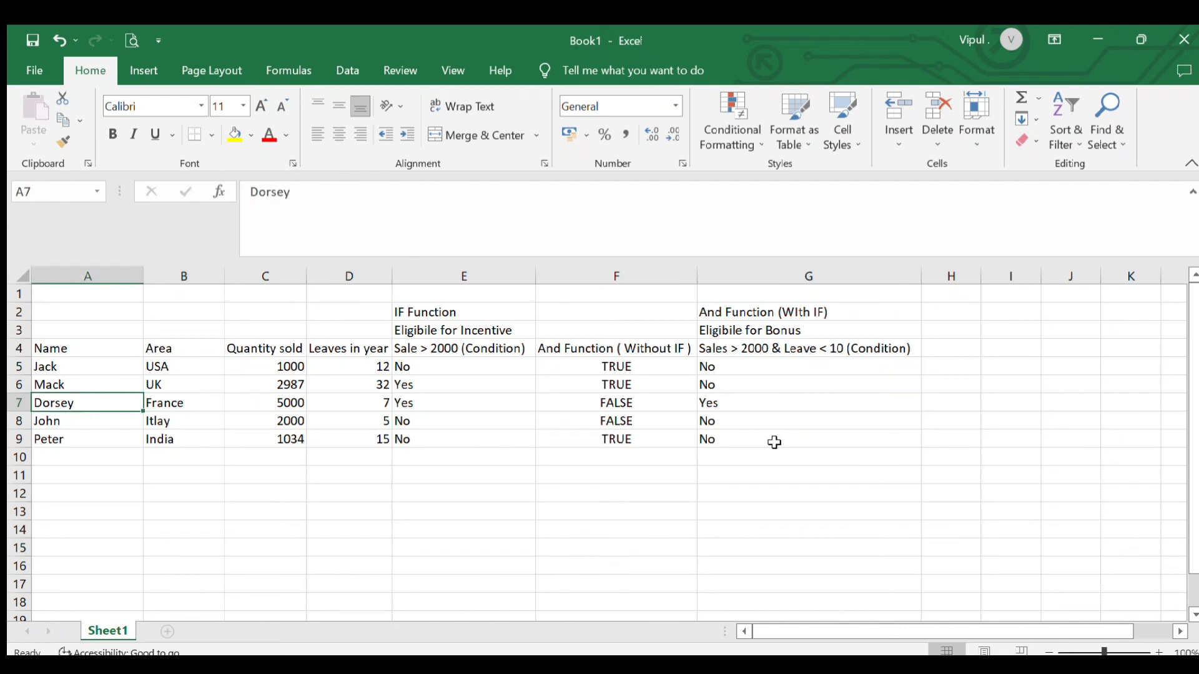
pyautogui.press('Right')
pyautogui.press('Right')
pyautogui.press('Right')
pyautogui.press('Right')
pyautogui.press('Right')
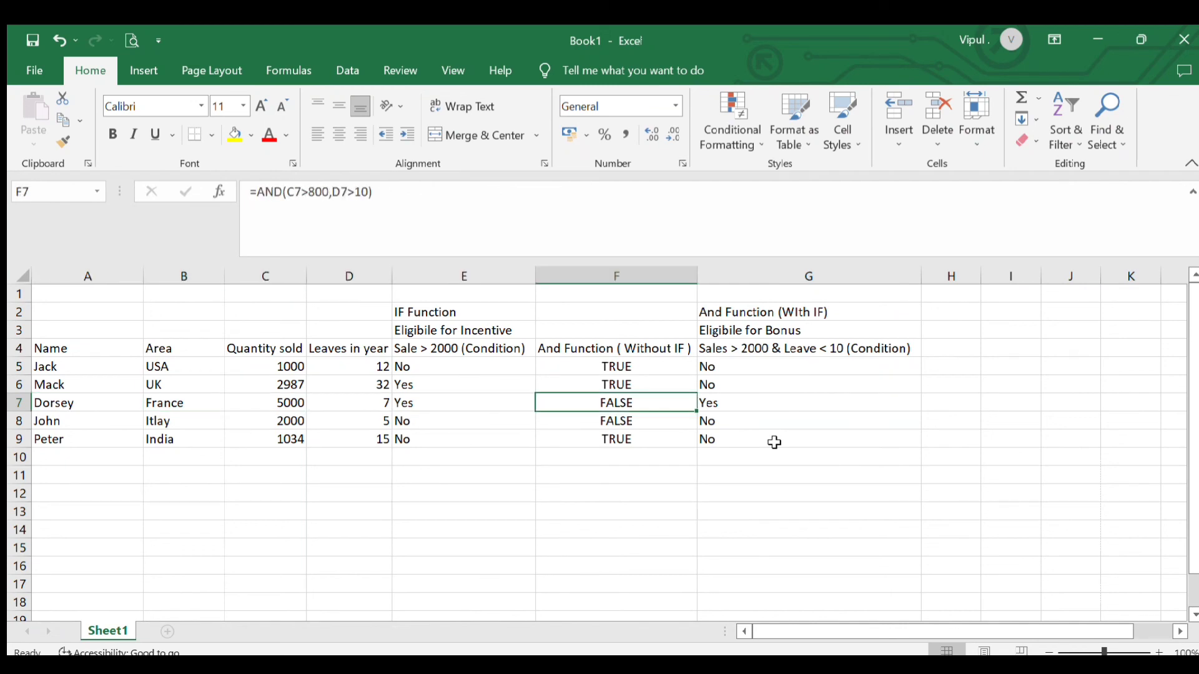
pyautogui.press('Right')
# Review the combined IF and AND formula in G5 alongside the plain IF formula in E5.
pyautogui.press('Up')
pyautogui.press('Up')
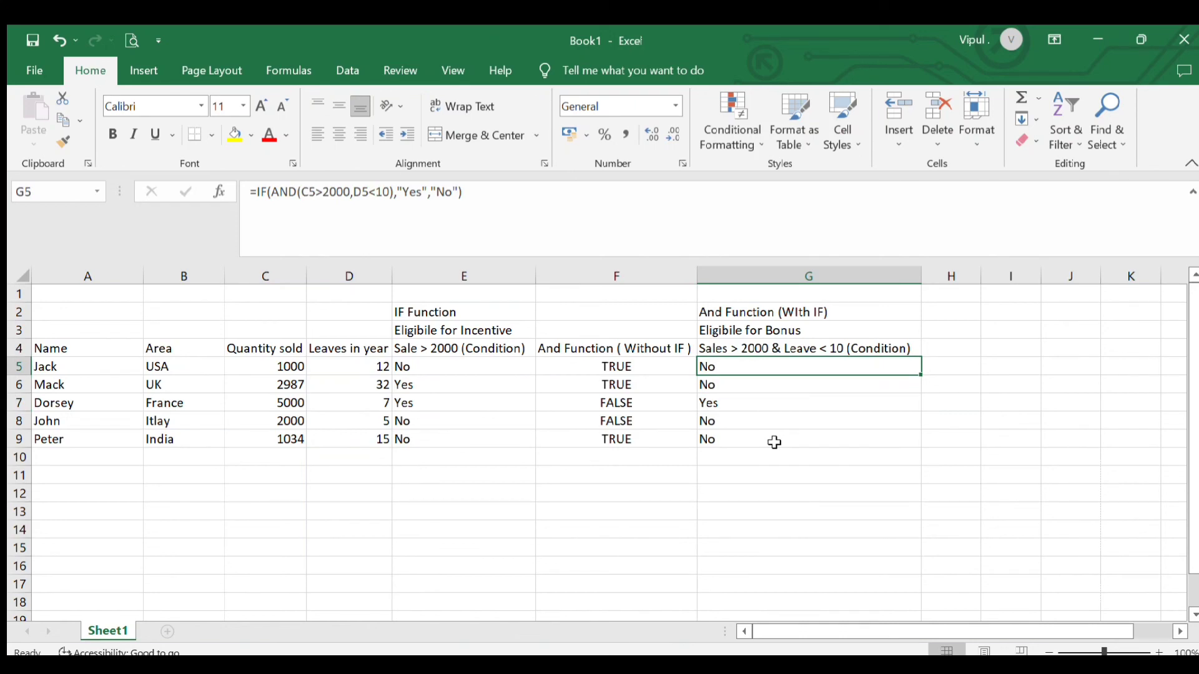
pyautogui.press('Up')
pyautogui.press('Down')
pyautogui.press('Left')
pyautogui.press('Left')
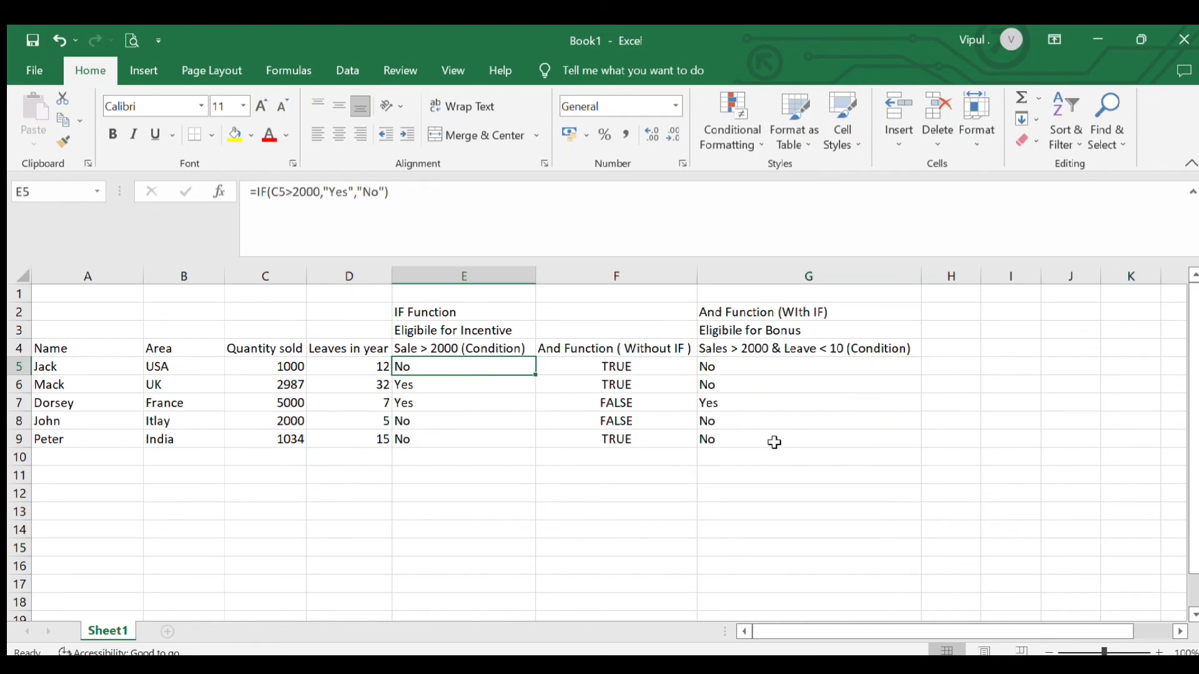